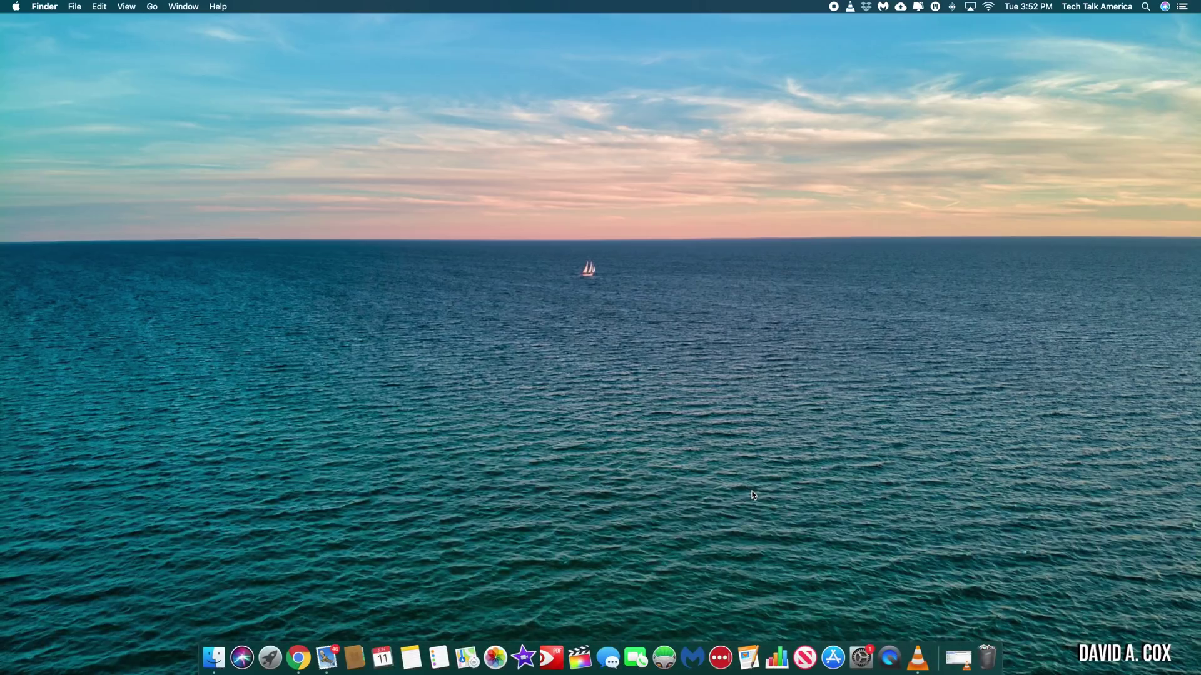
- Launch Pages from the Dock and start a new document from the Open dialog
left_click(747, 655)
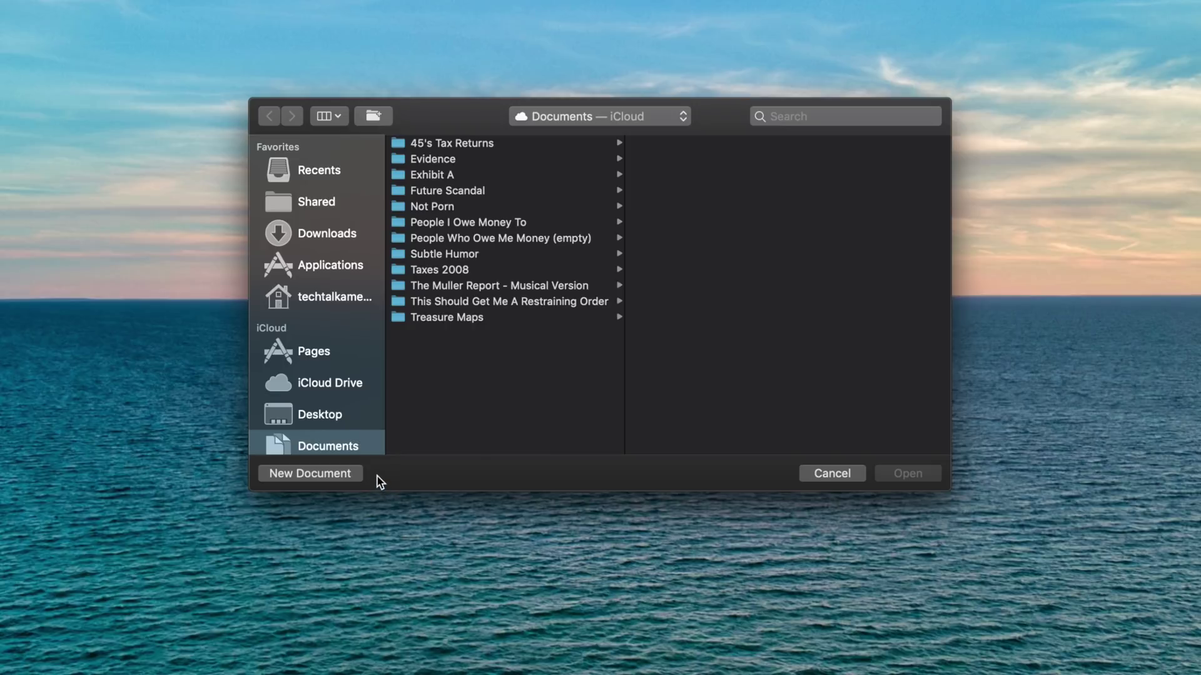
left_click(312, 474)
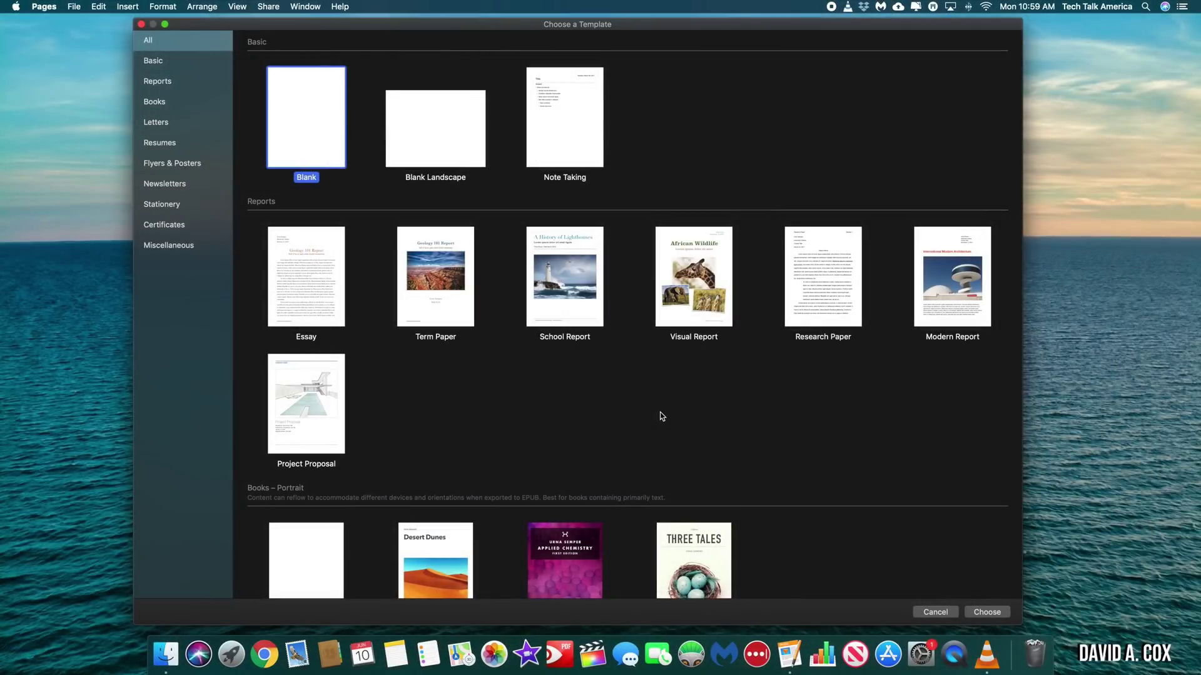
- Preview the Term Paper, School Report and Visual Report templates, then scroll down to Letters
left_click(445, 300)
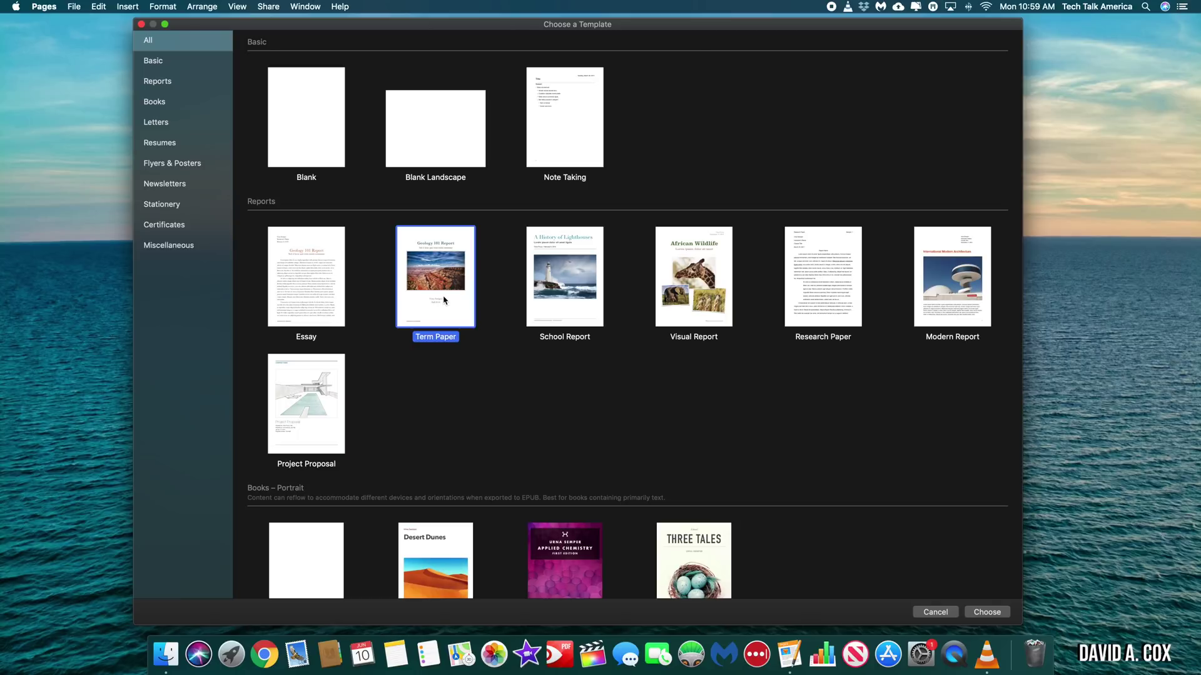
left_click(586, 300)
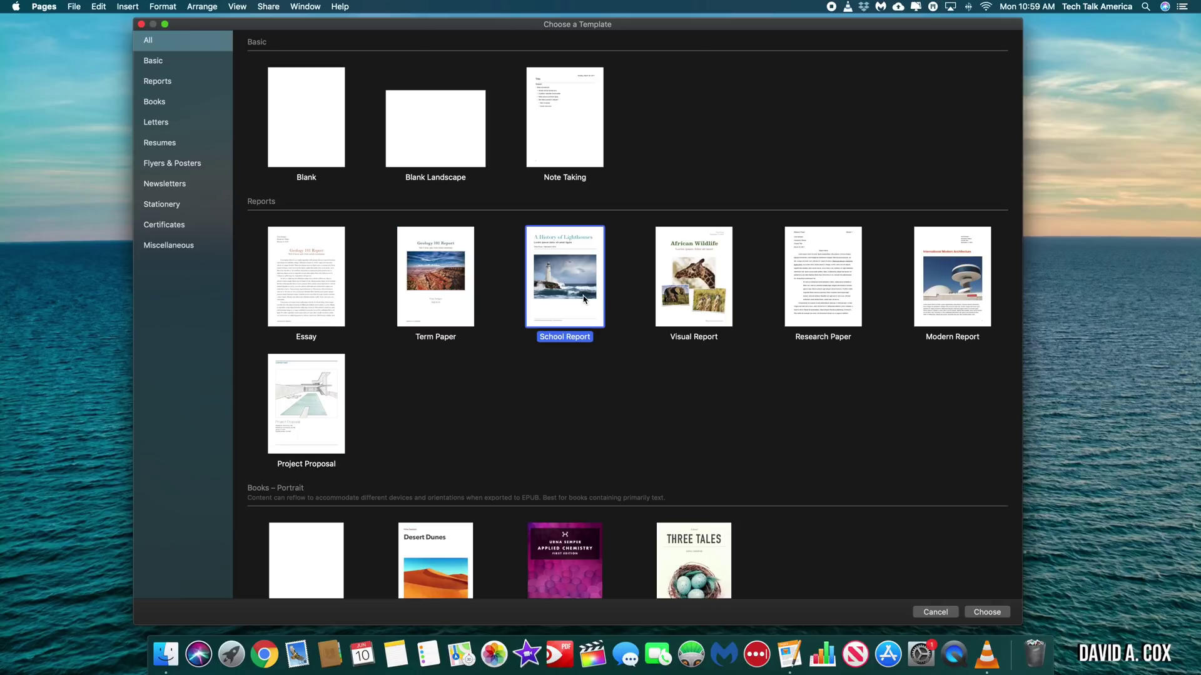
left_click(695, 299)
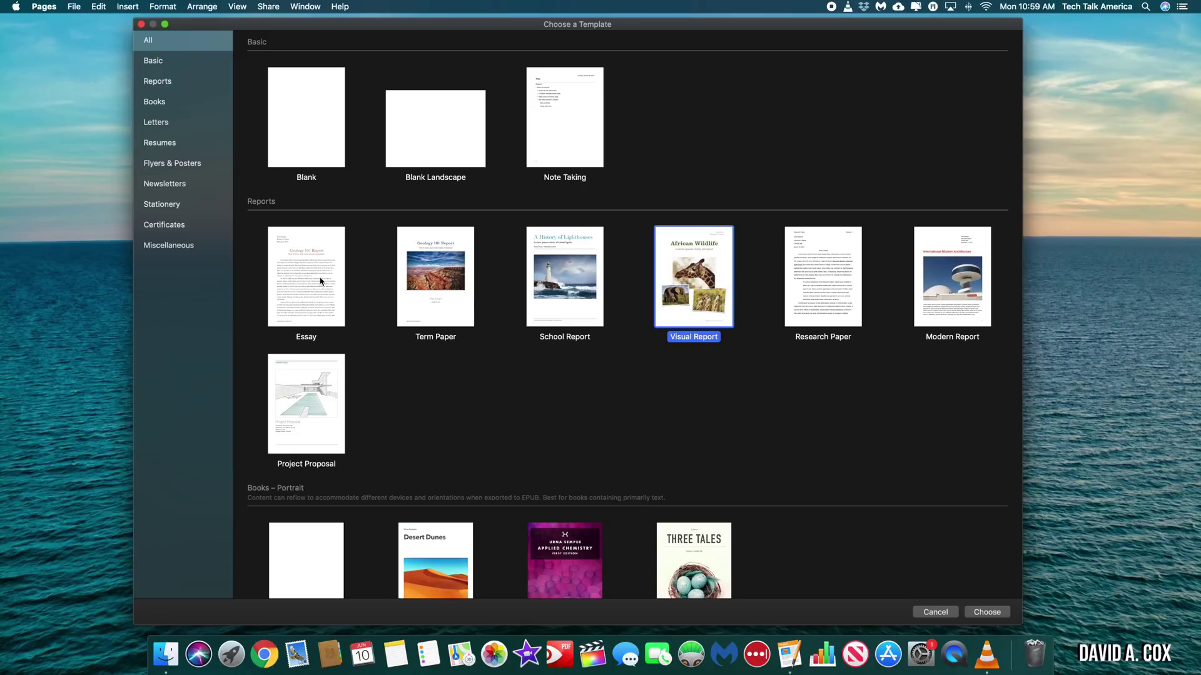
scroll(872, 415, "down", 10)
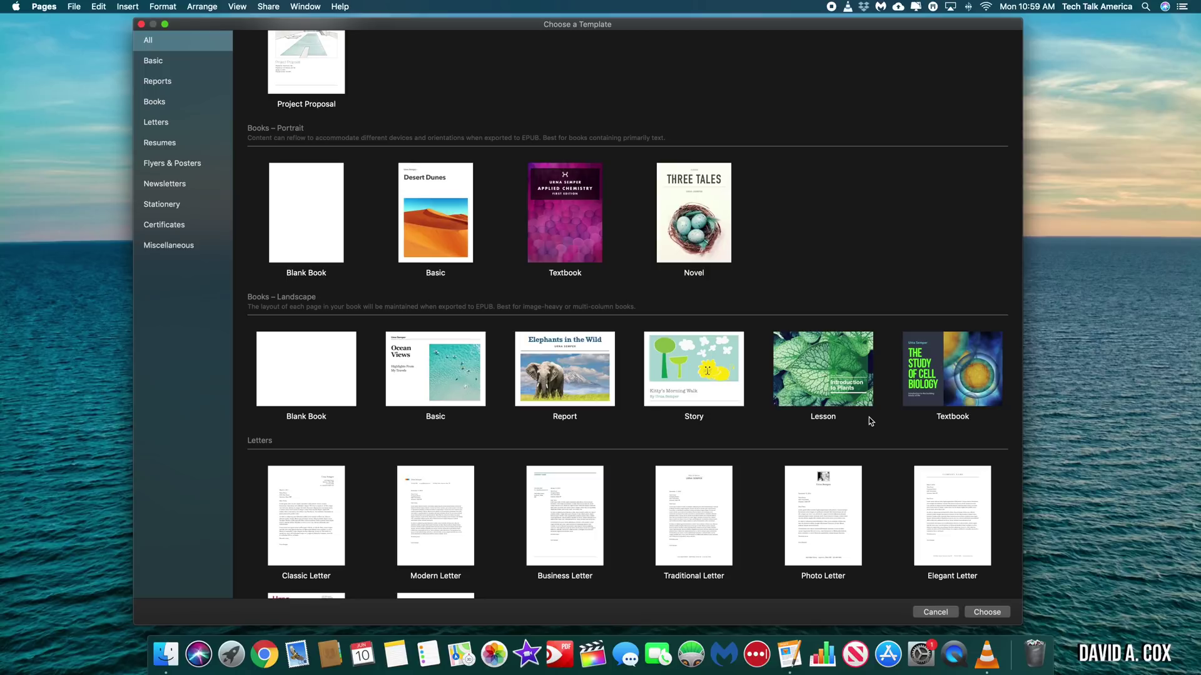
scroll(869, 417, "down", 5)
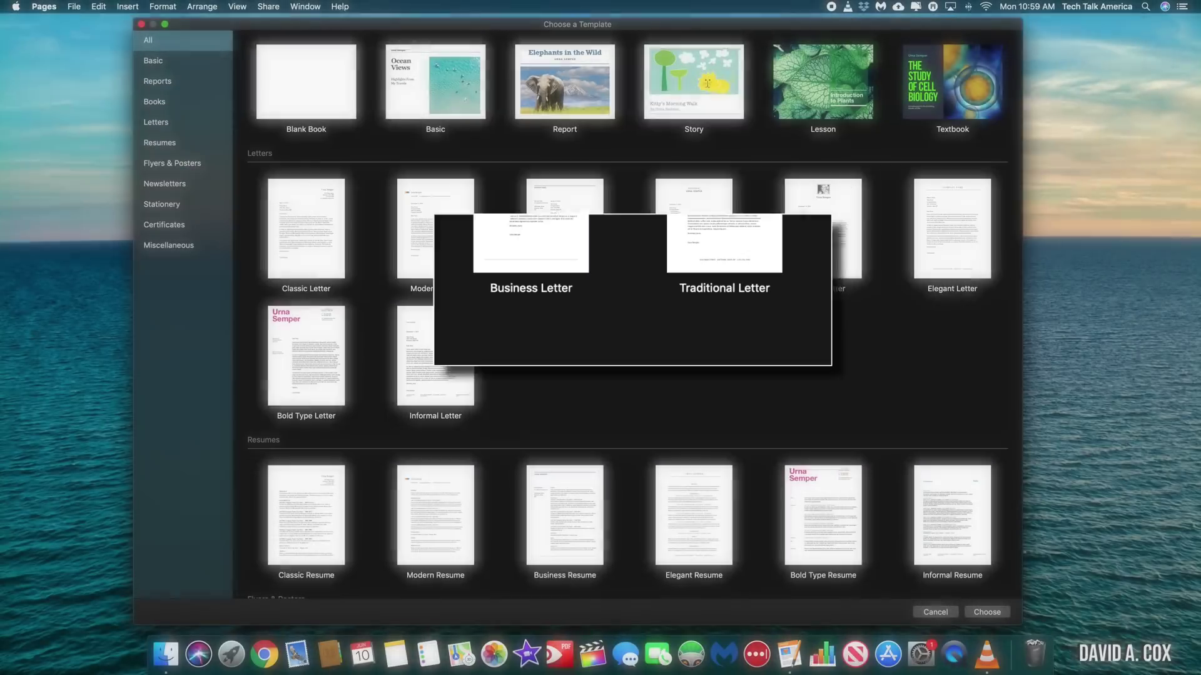
- Create a Photo Letter document, then browse the templates past Resumes and select Invoice
double_click(814, 238)
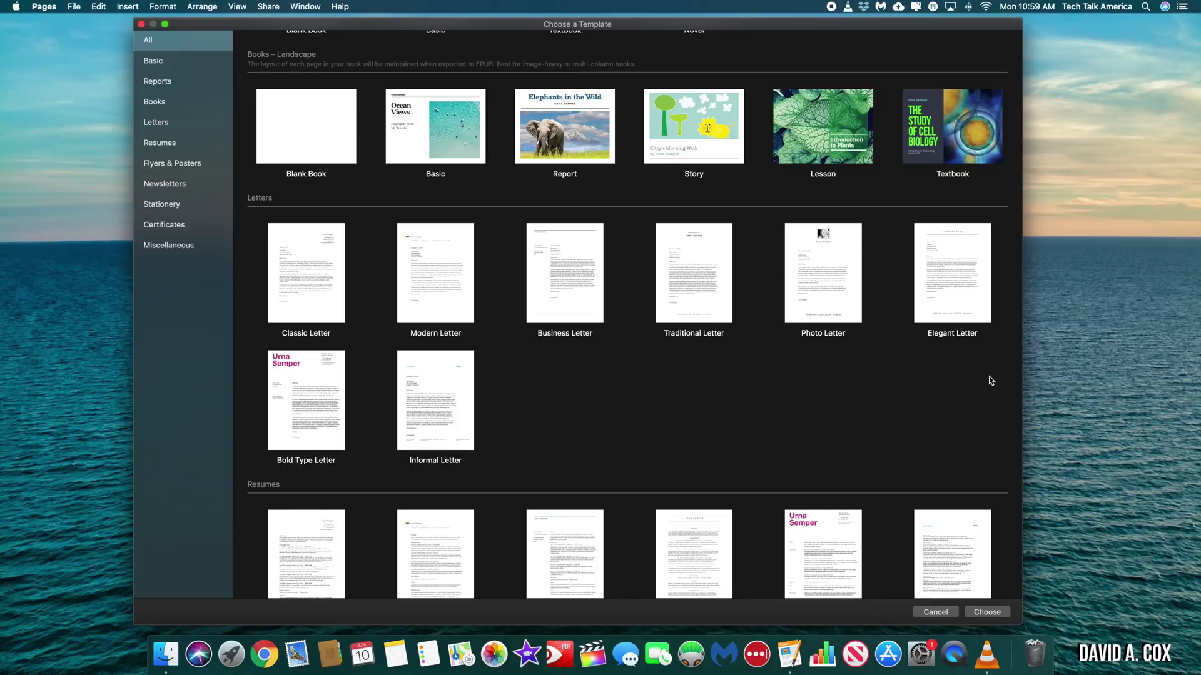
scroll(991, 380, "down", 1)
scroll(991, 380, "down", 5)
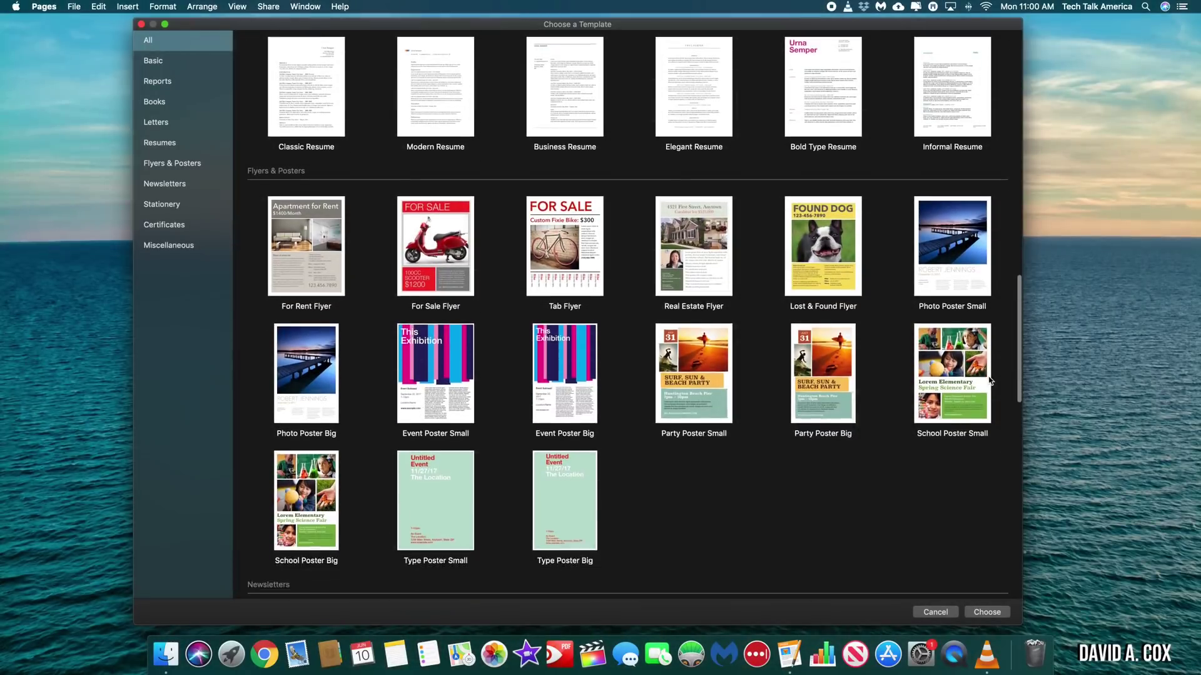
scroll(991, 380, "down", 1)
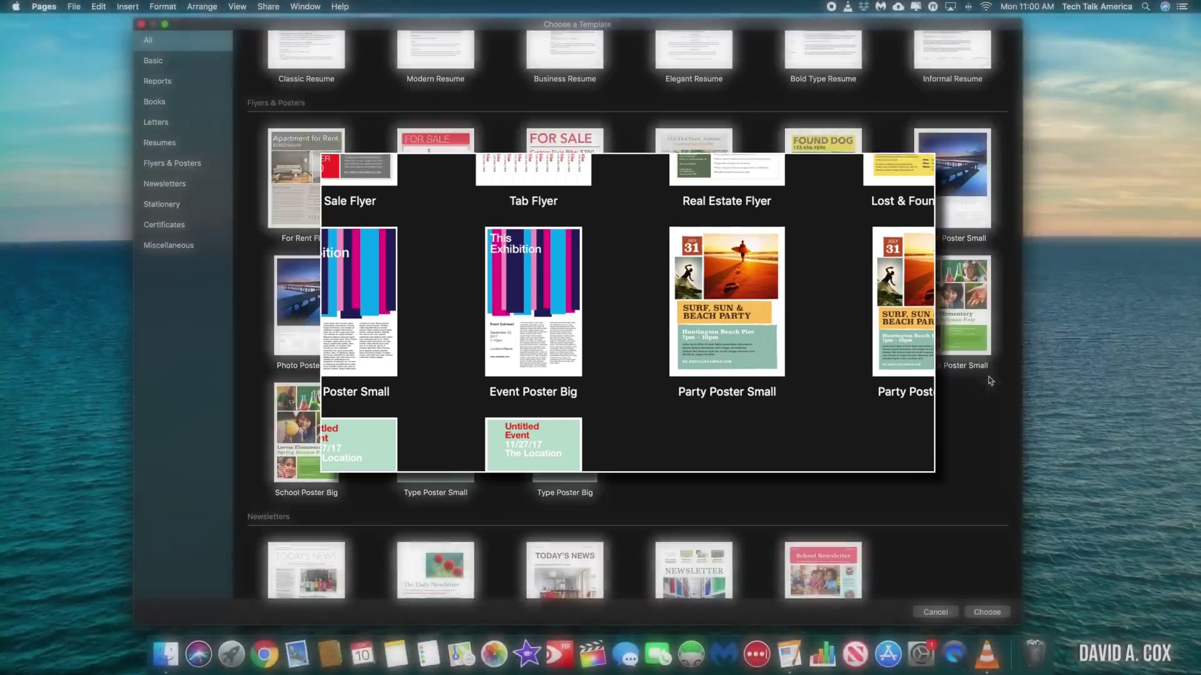
scroll(990, 380, "down", 3)
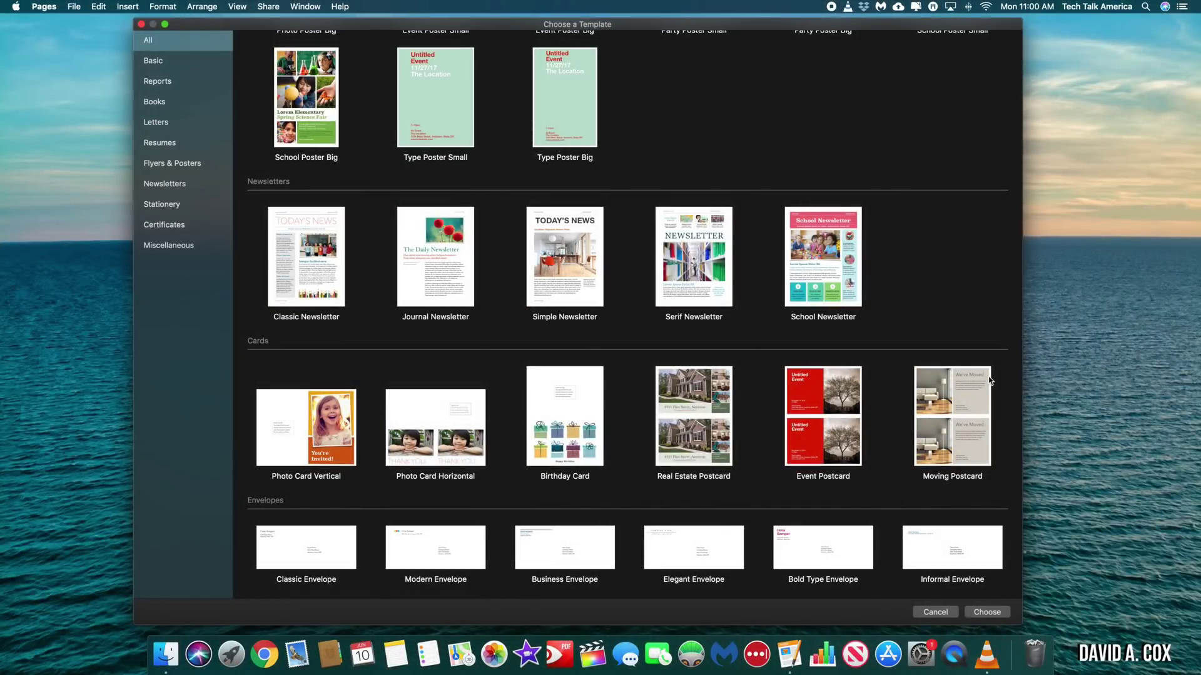
scroll(989, 380, "down", 8)
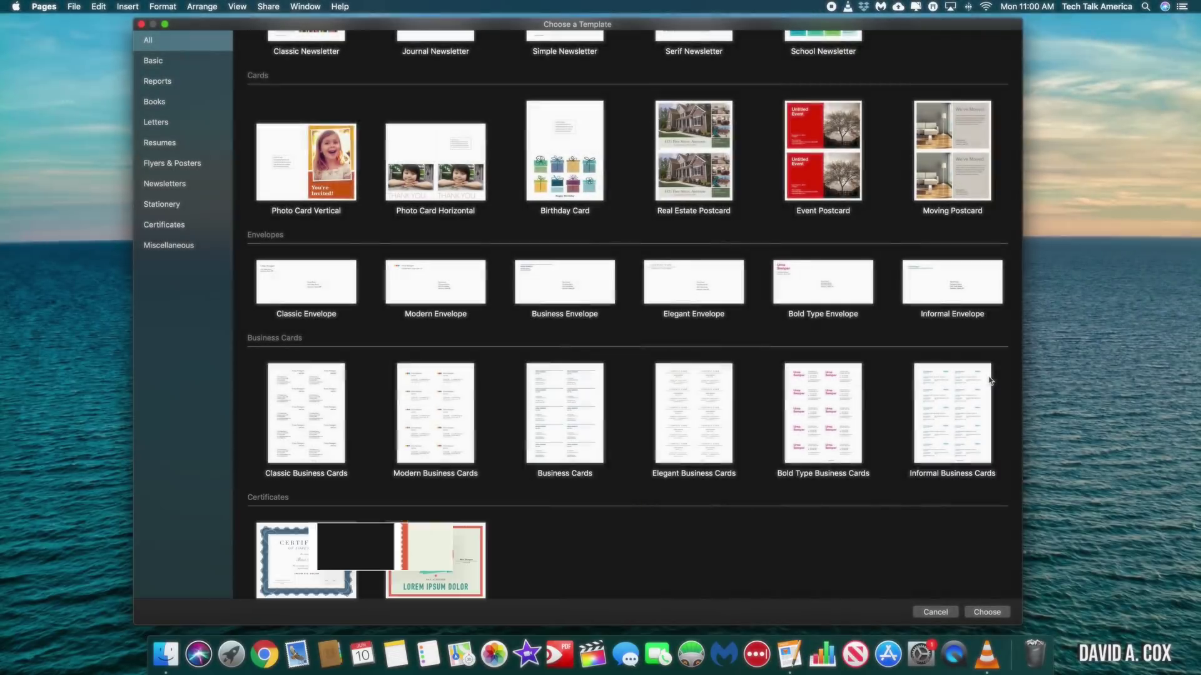
scroll(990, 380, "down", 6)
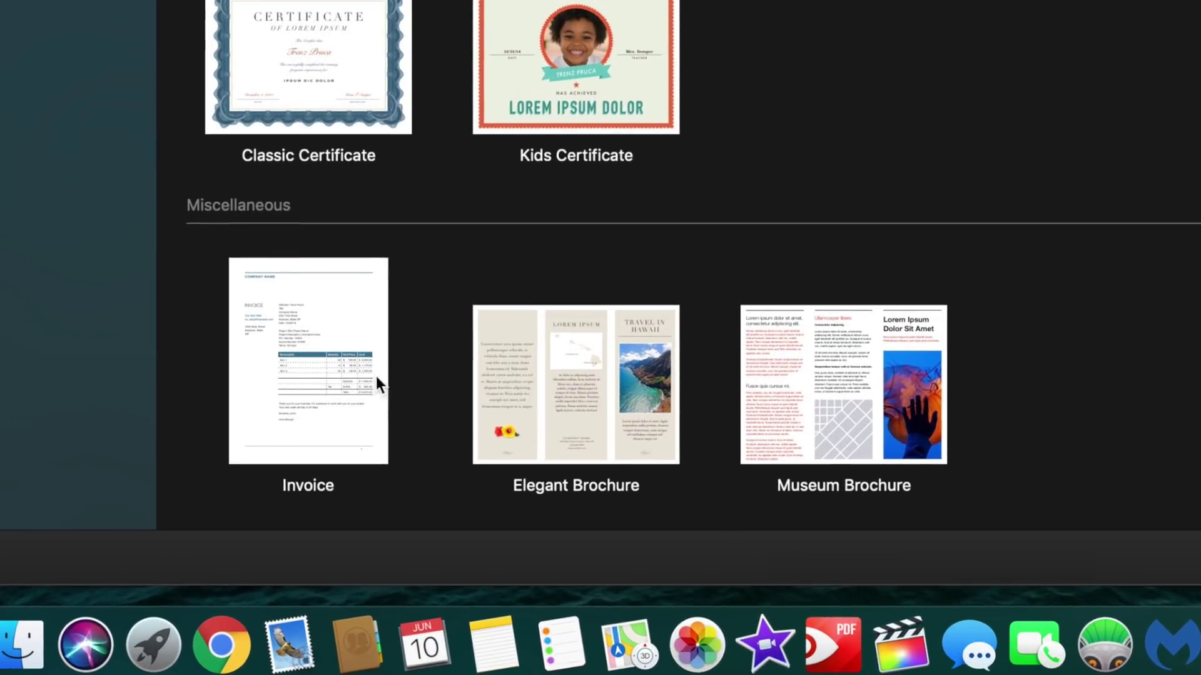
left_click(294, 382)
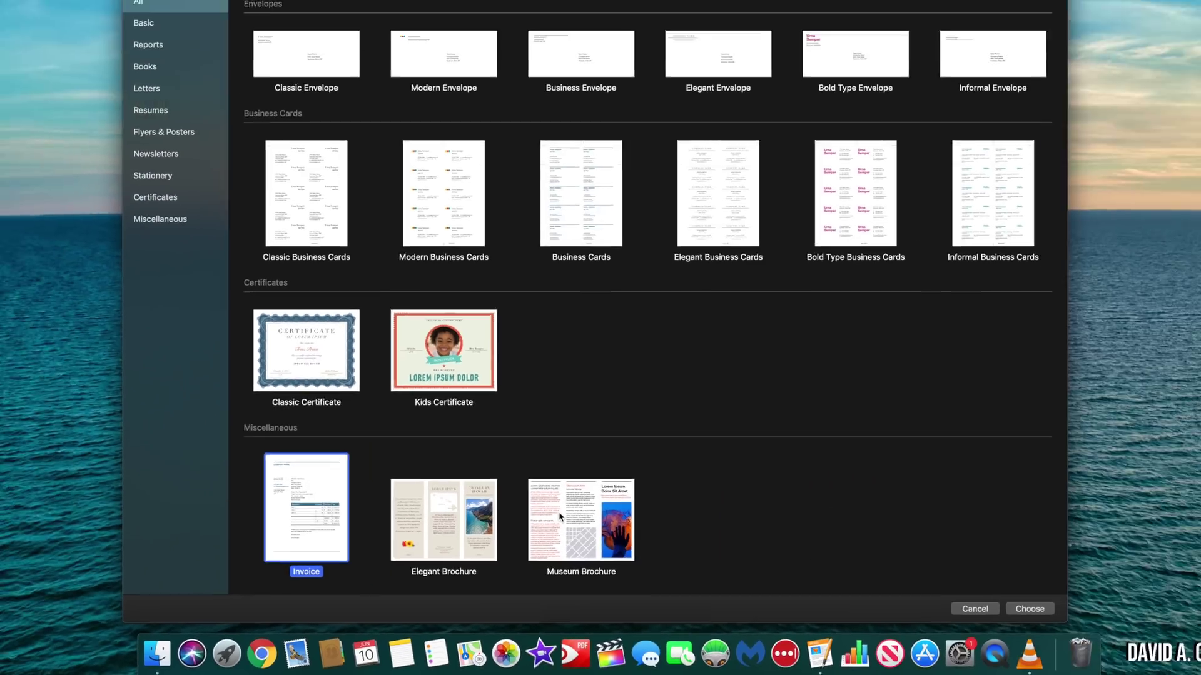
scroll(771, 398, "up", 10)
scroll(544, 526, "up", 3)
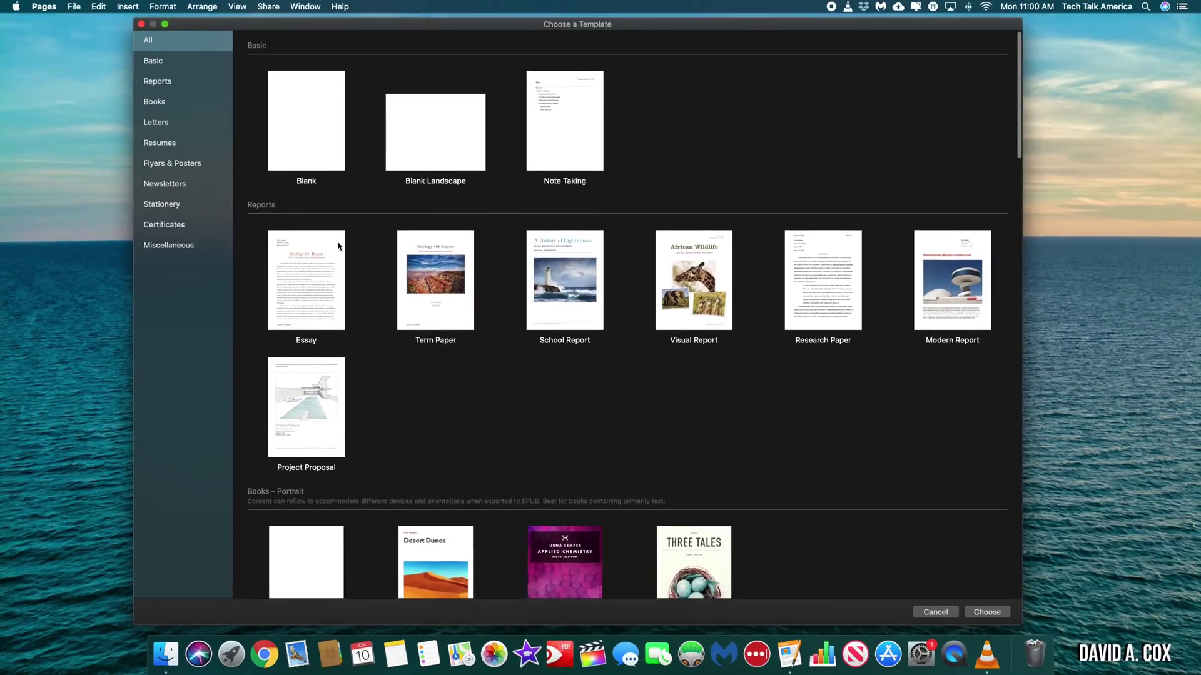
- Create a Blank document and make its window fill the screen
double_click(309, 107)
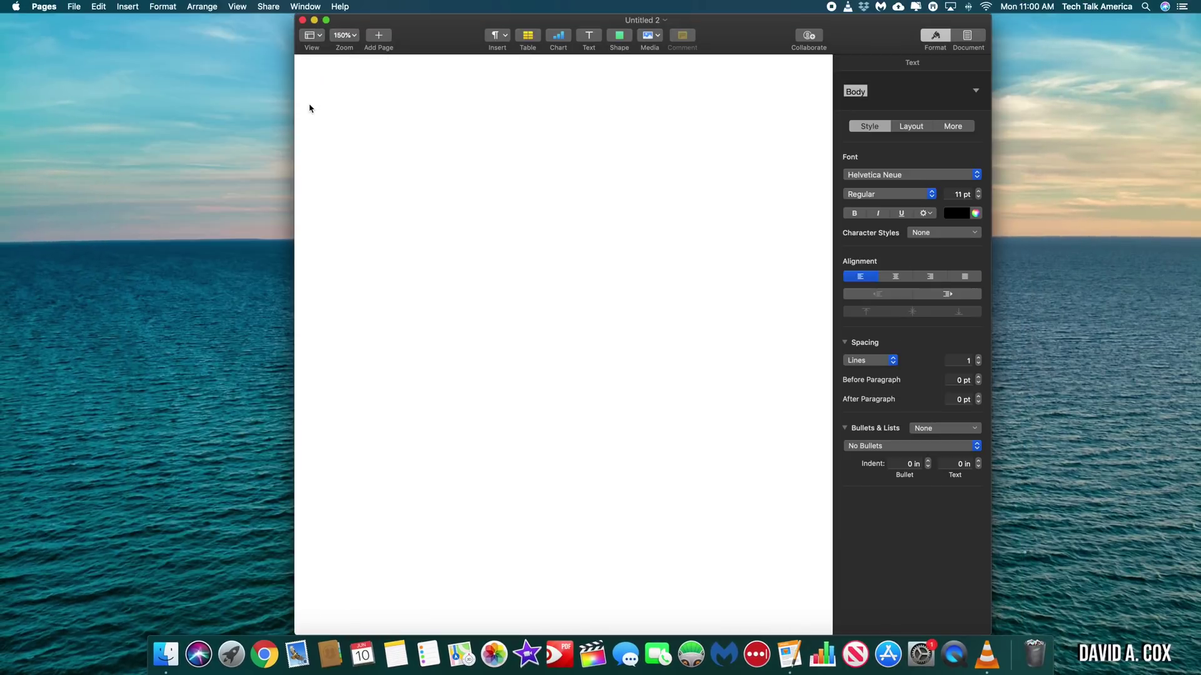
left_click_drag(429, 36, 411, 35)
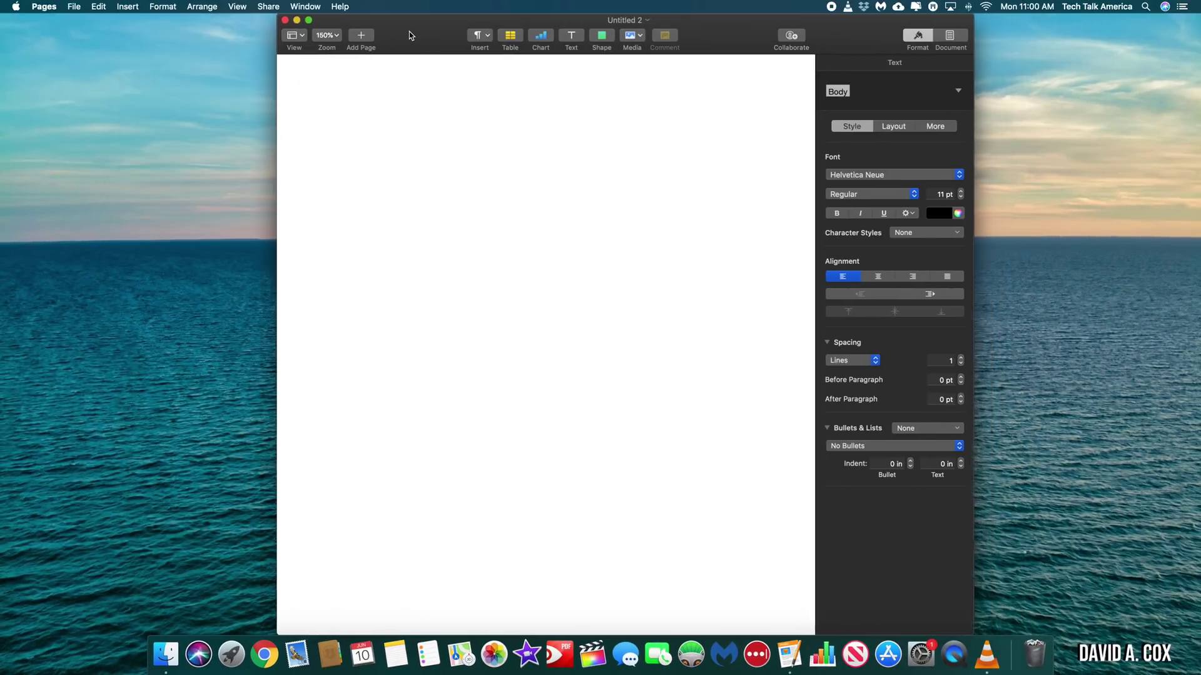
left_click(309, 20)
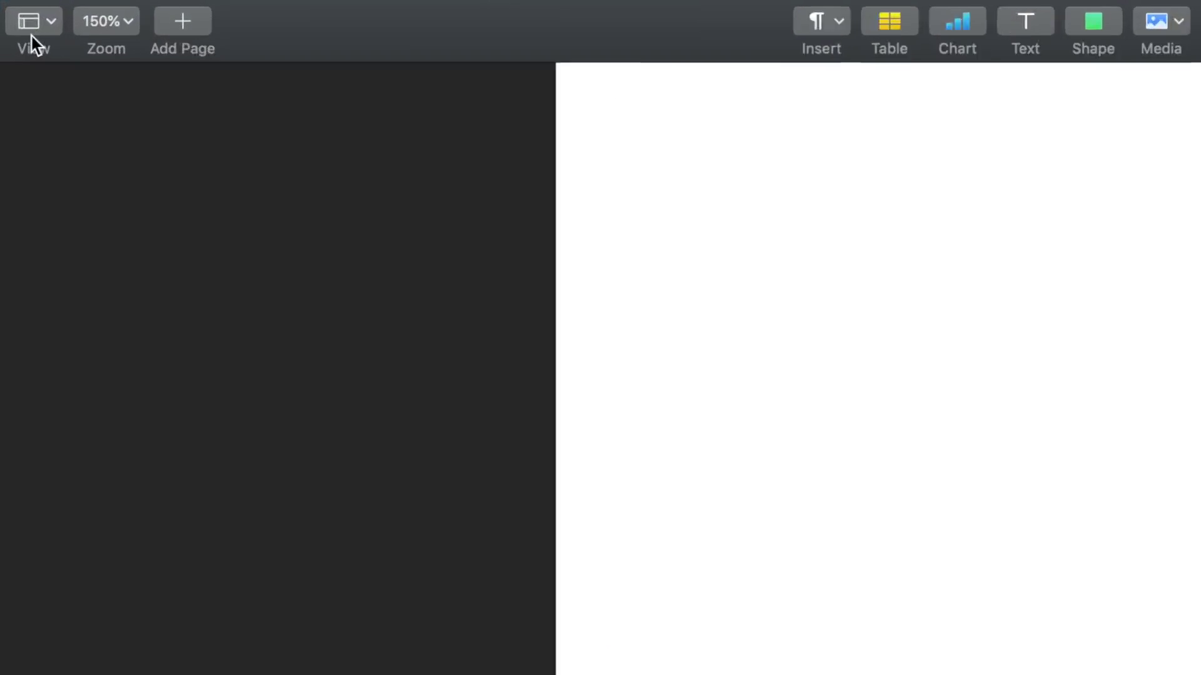
- Show the Page Thumbnails sidebar, then switch back to Document Only view
left_click(25, 11)
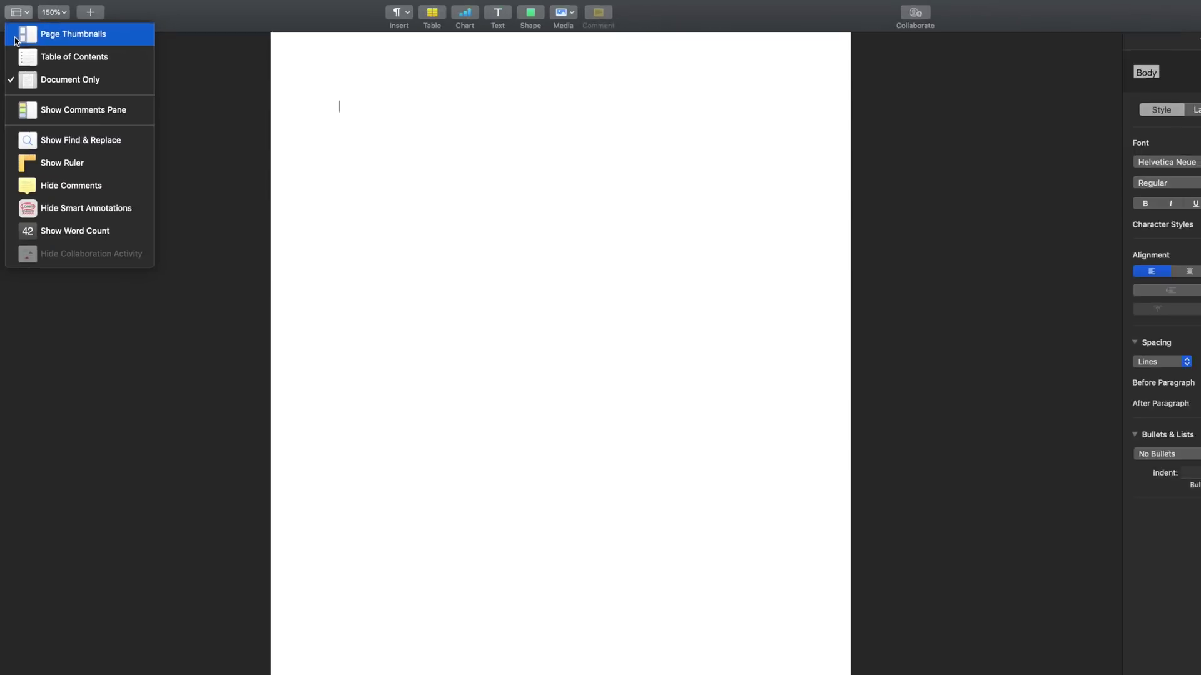
left_click(29, 94)
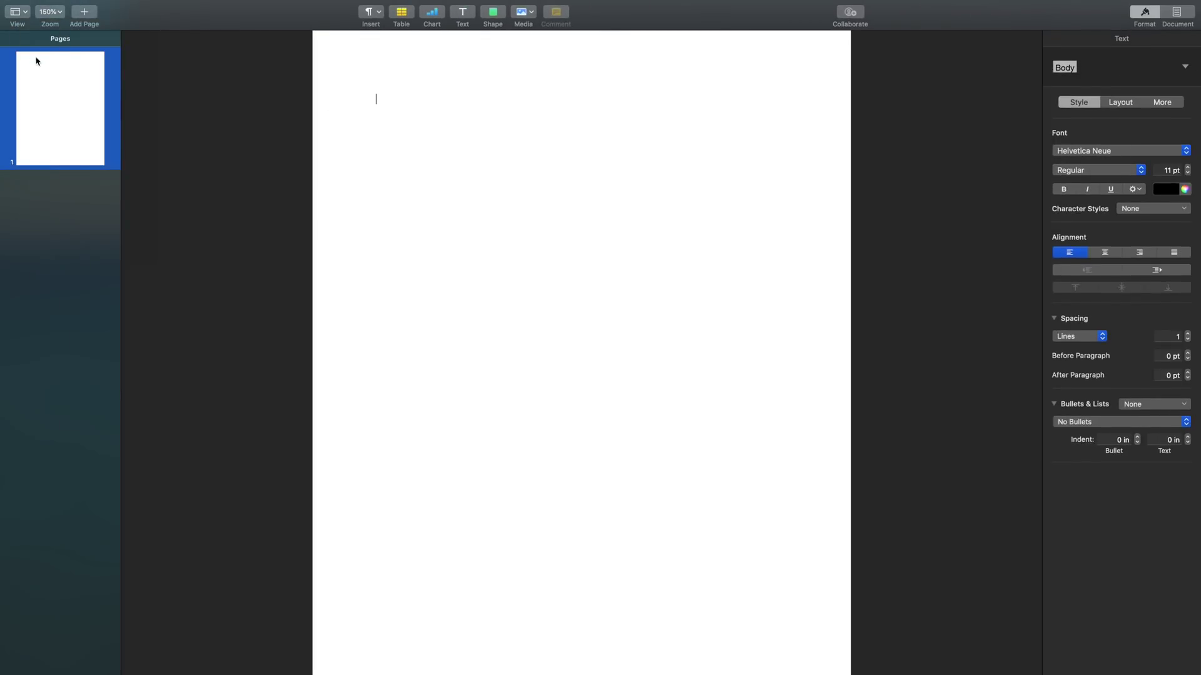
left_click(23, 12)
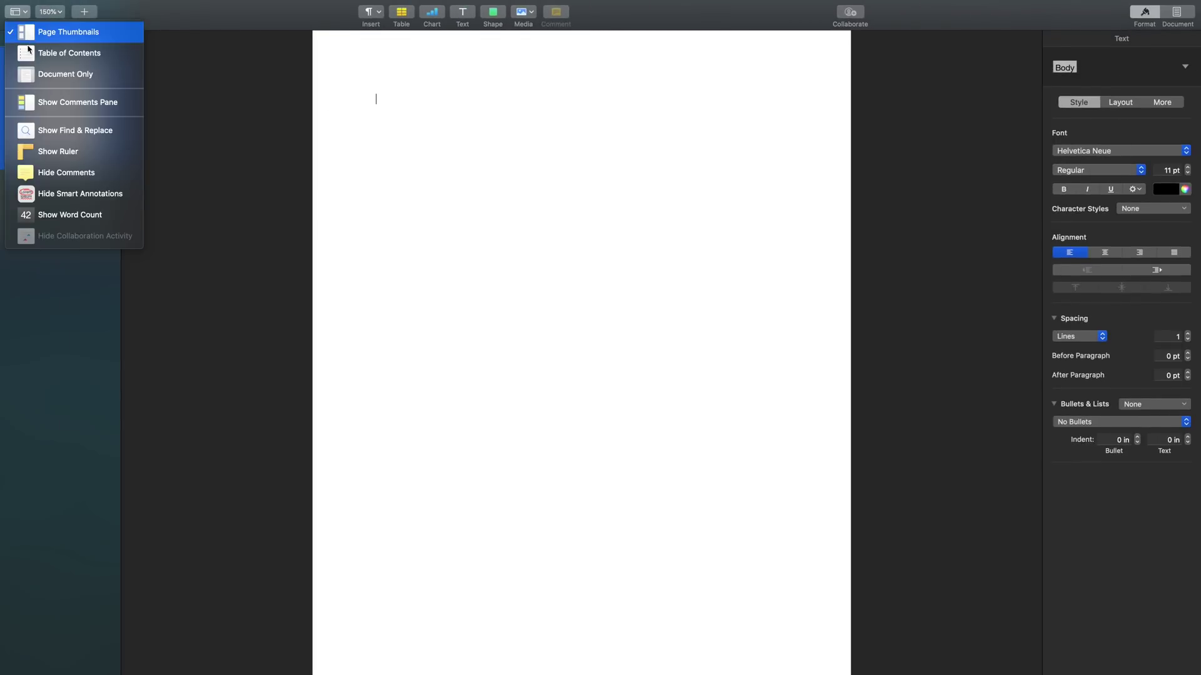
left_click(38, 74)
left_click(22, 11)
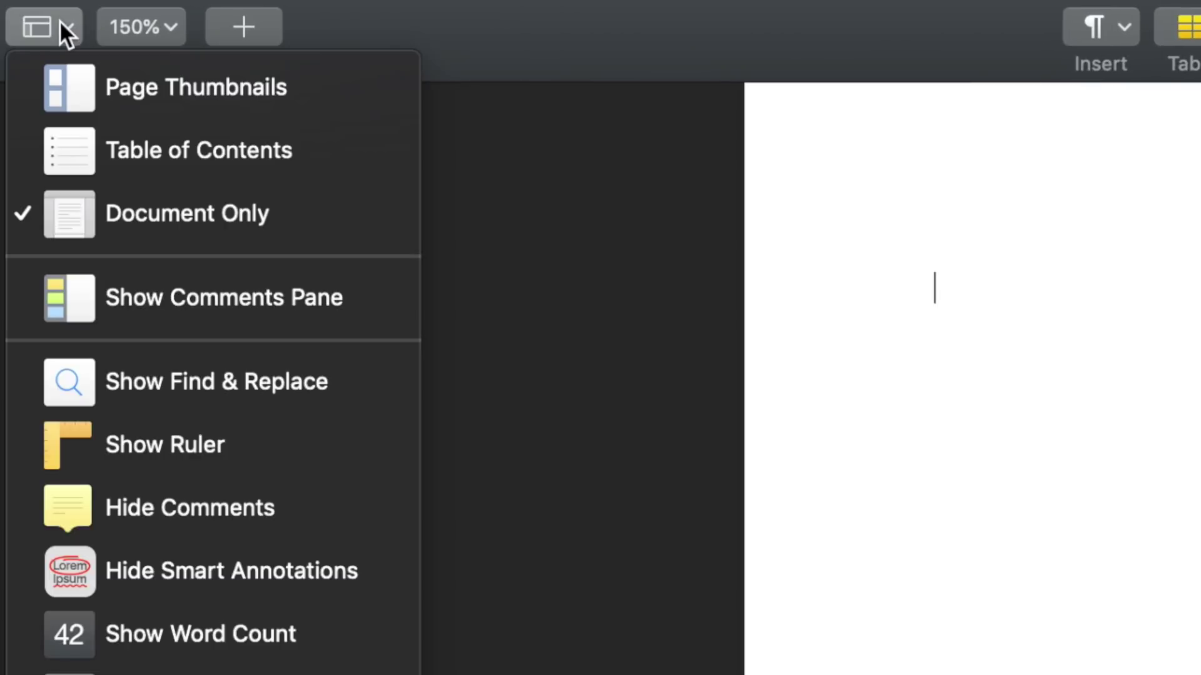
- Type 'In The Beginning There Was the Mac' and style it as Heading for the Table of Contents
left_click(259, 163)
type("In ")
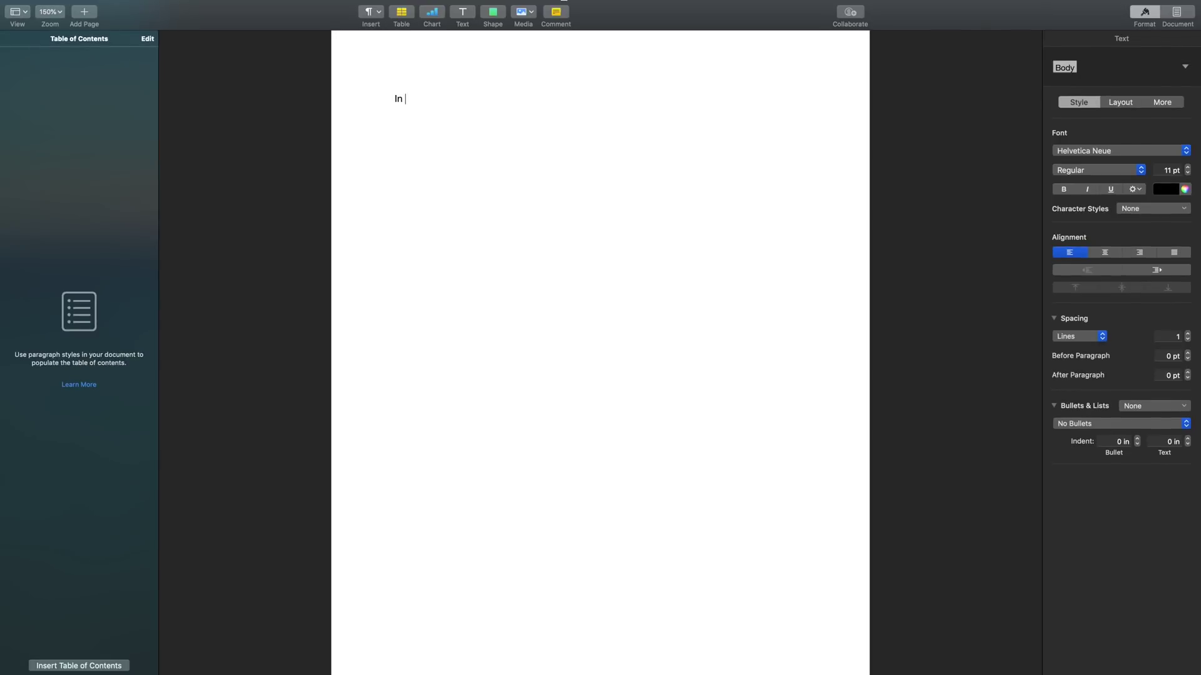
type("The Beginning There Was the Mac")
key("super+a")
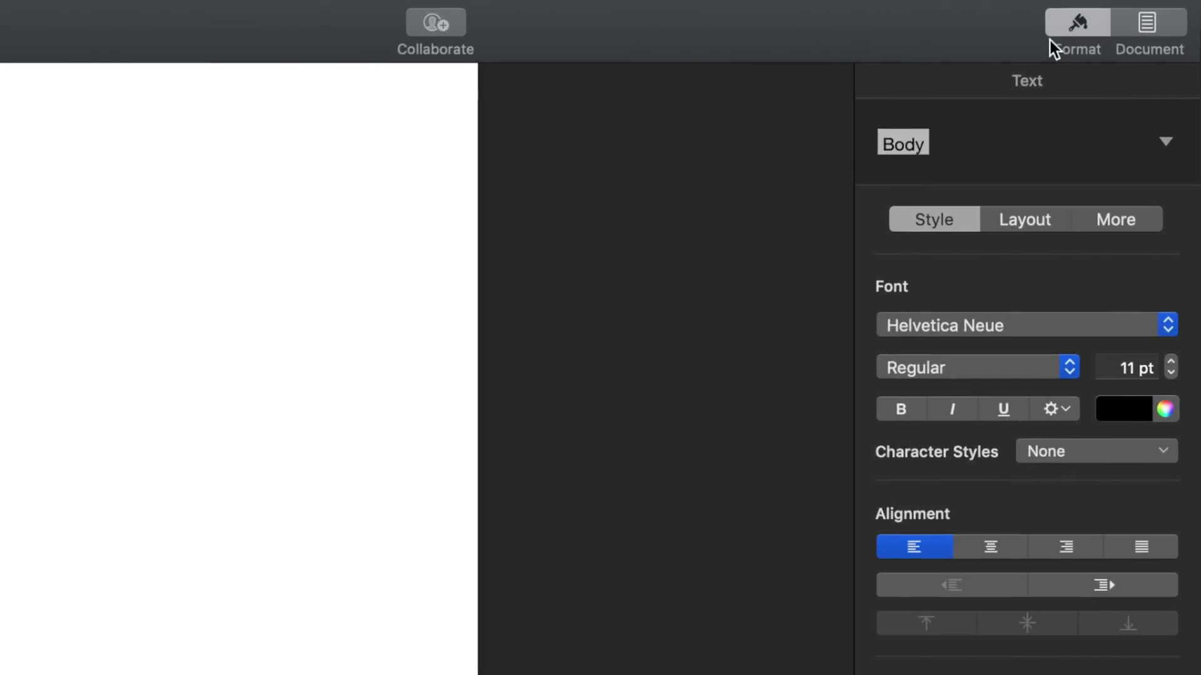
left_click(1170, 146)
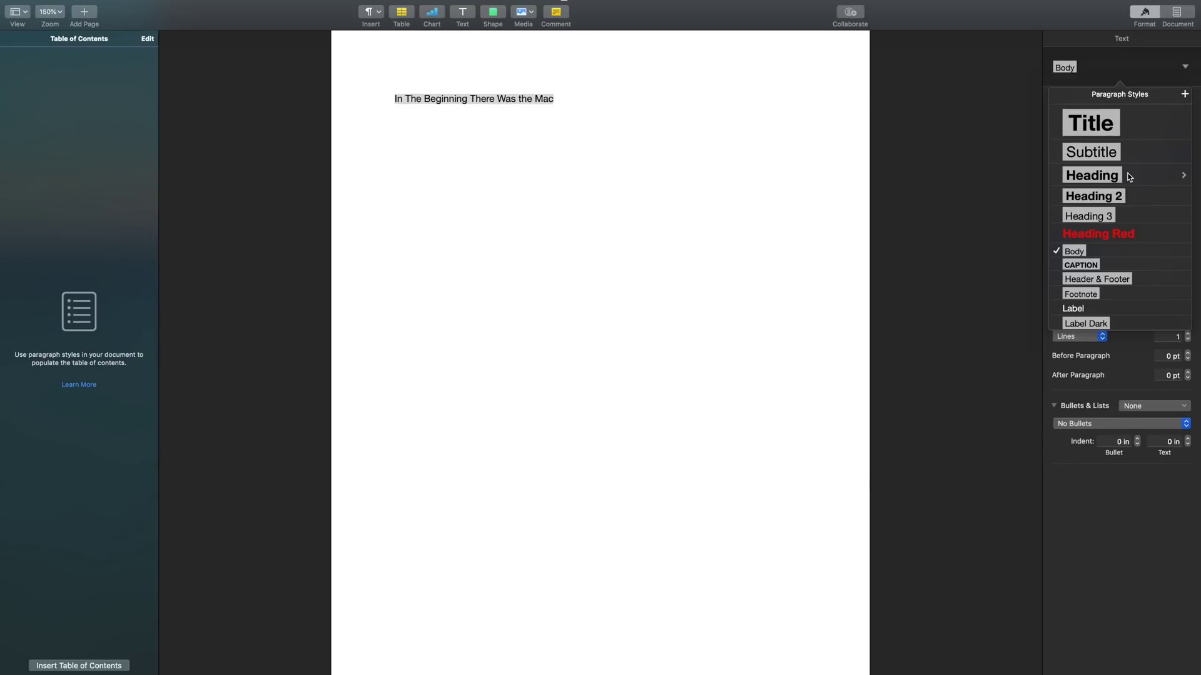
left_click(1129, 176)
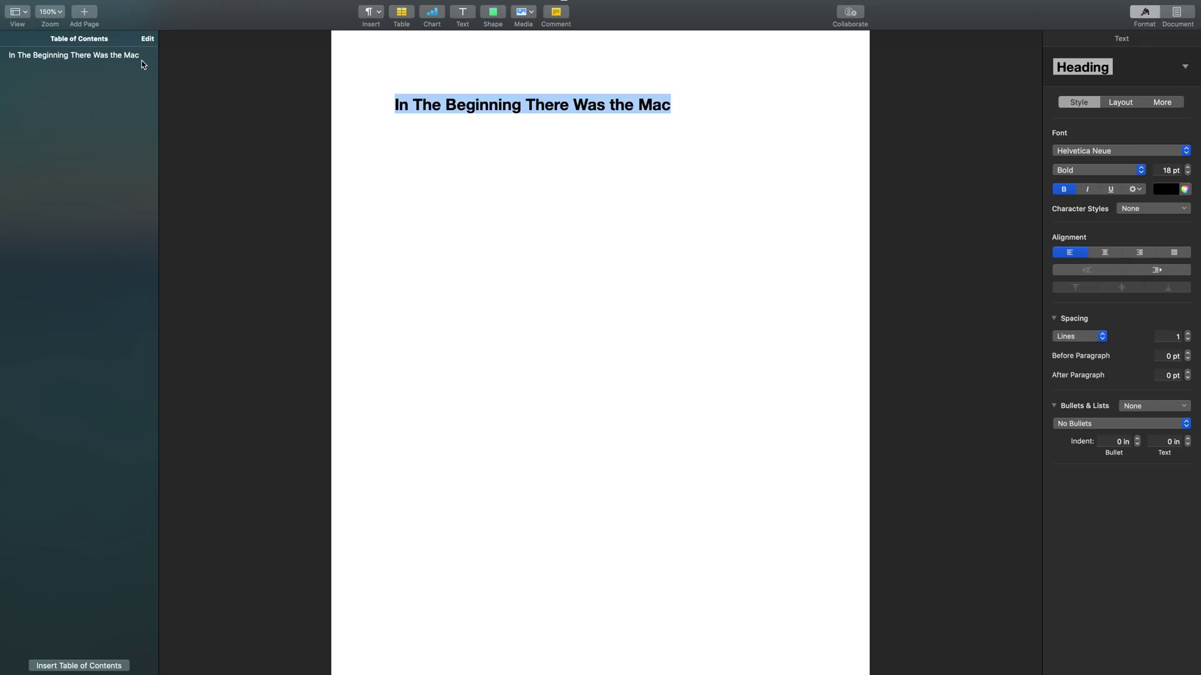
- Close the Table of Contents sidebar and set the page zoom to 150%
left_click(28, 13)
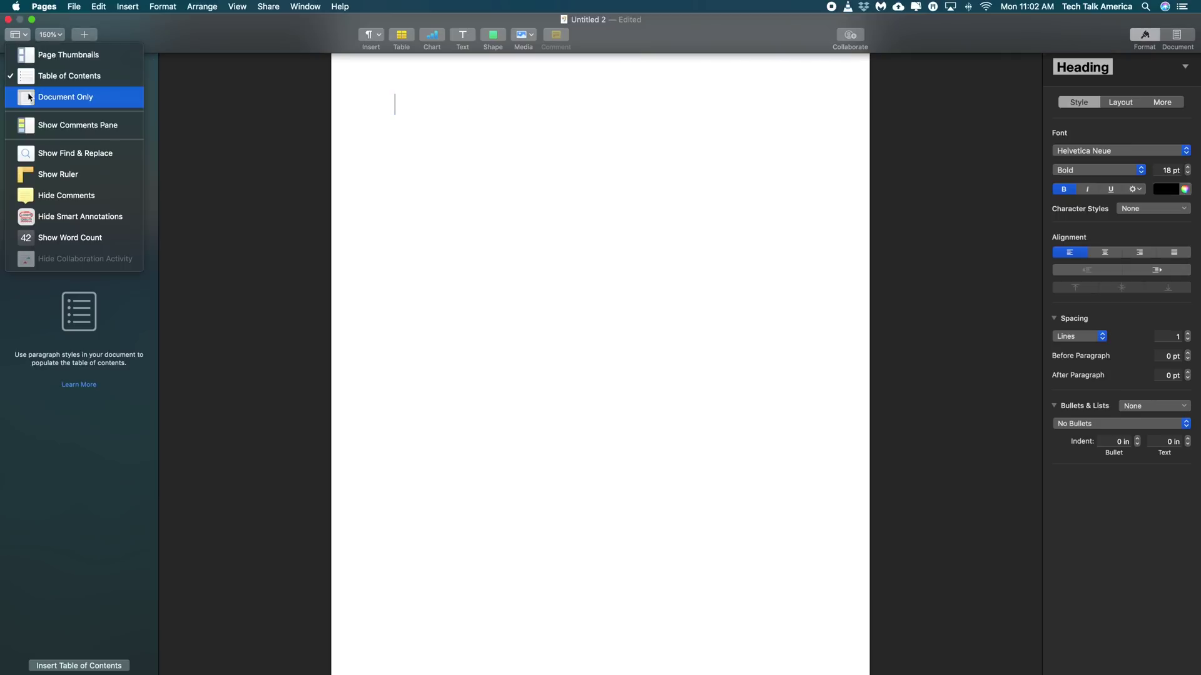
left_click(37, 65)
left_click(19, 35)
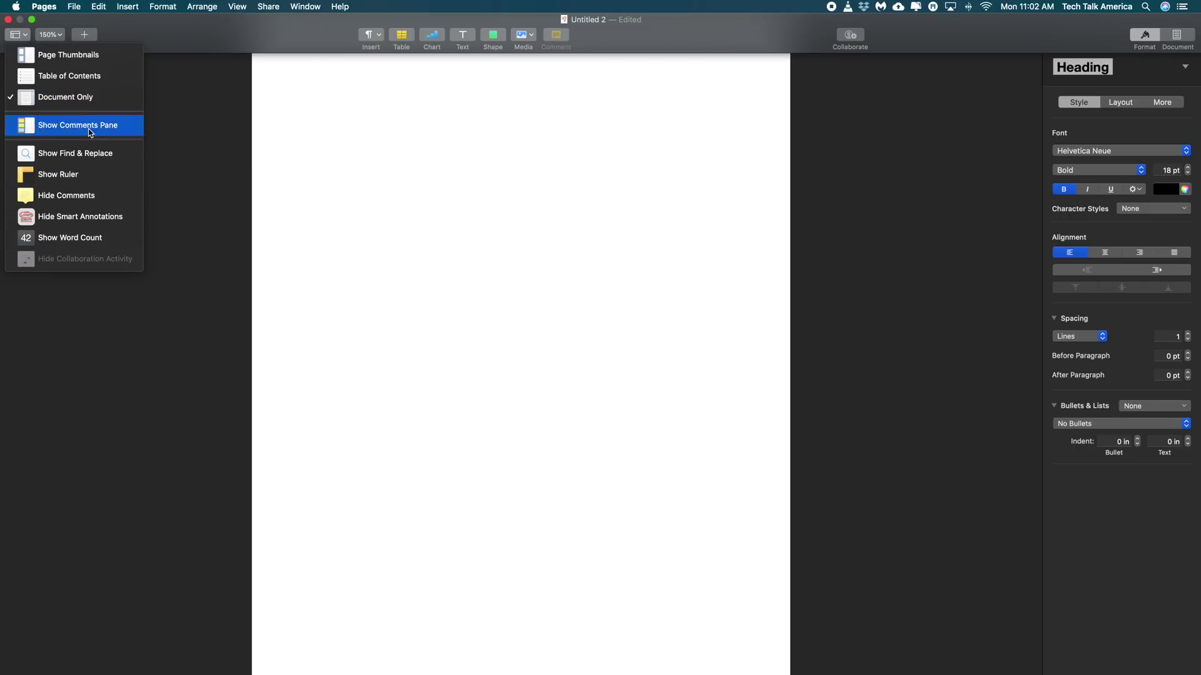
left_click(60, 33)
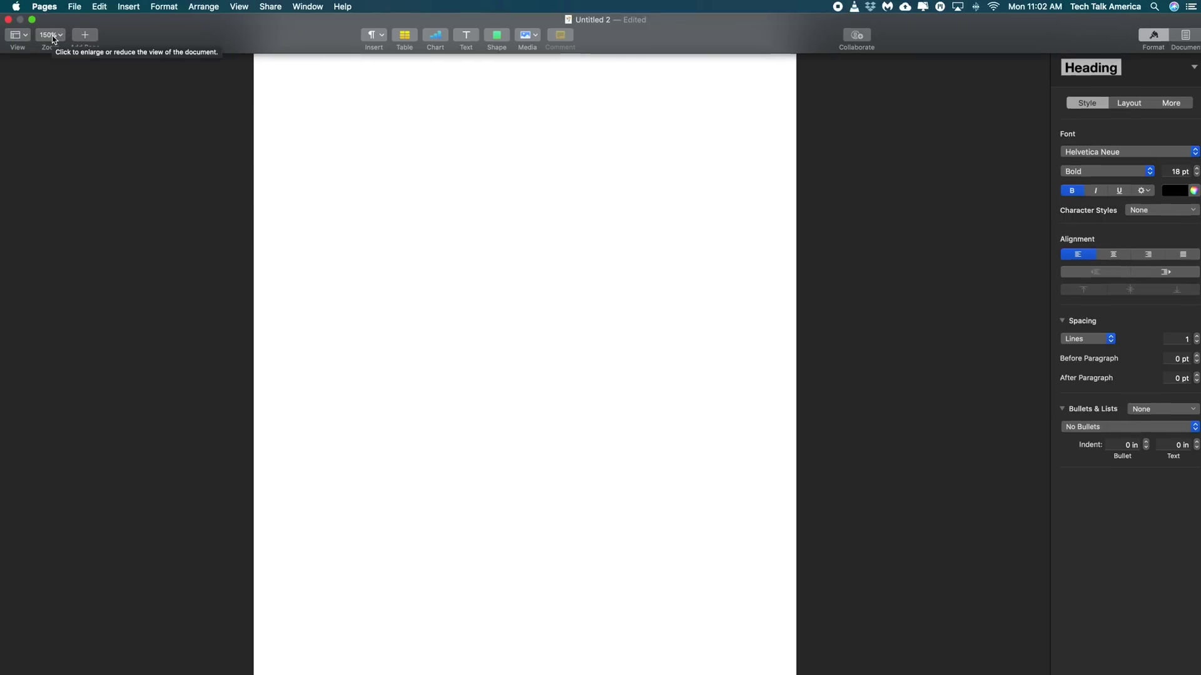
left_click(54, 36)
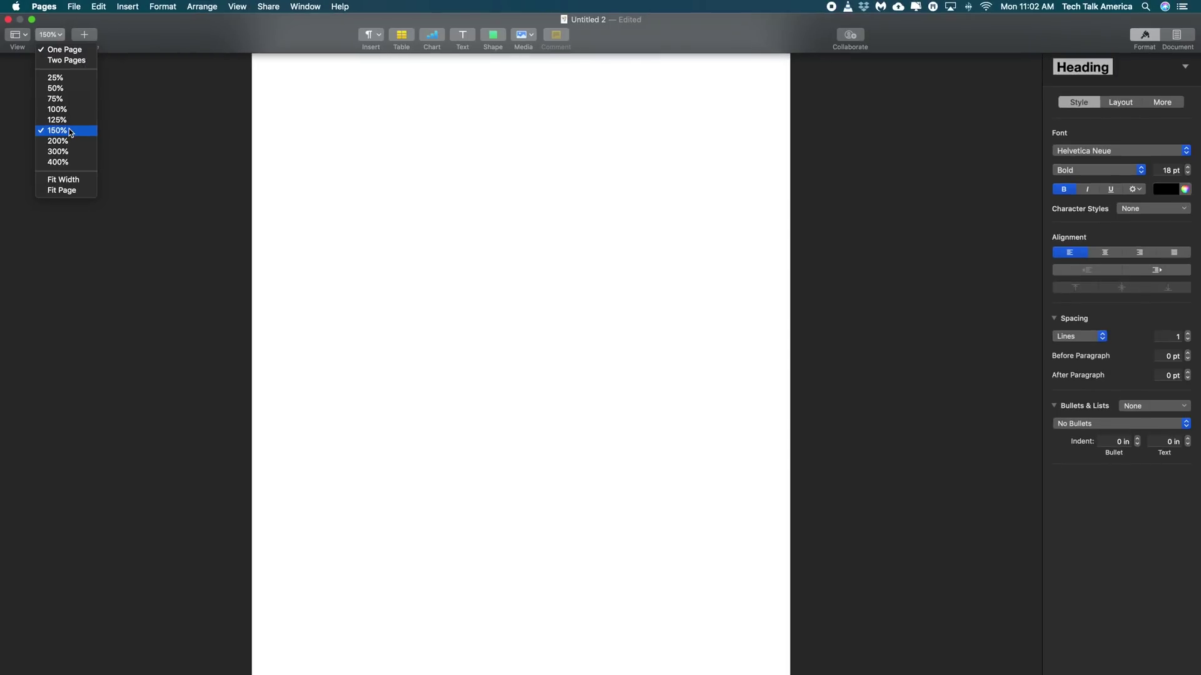
left_click(70, 131)
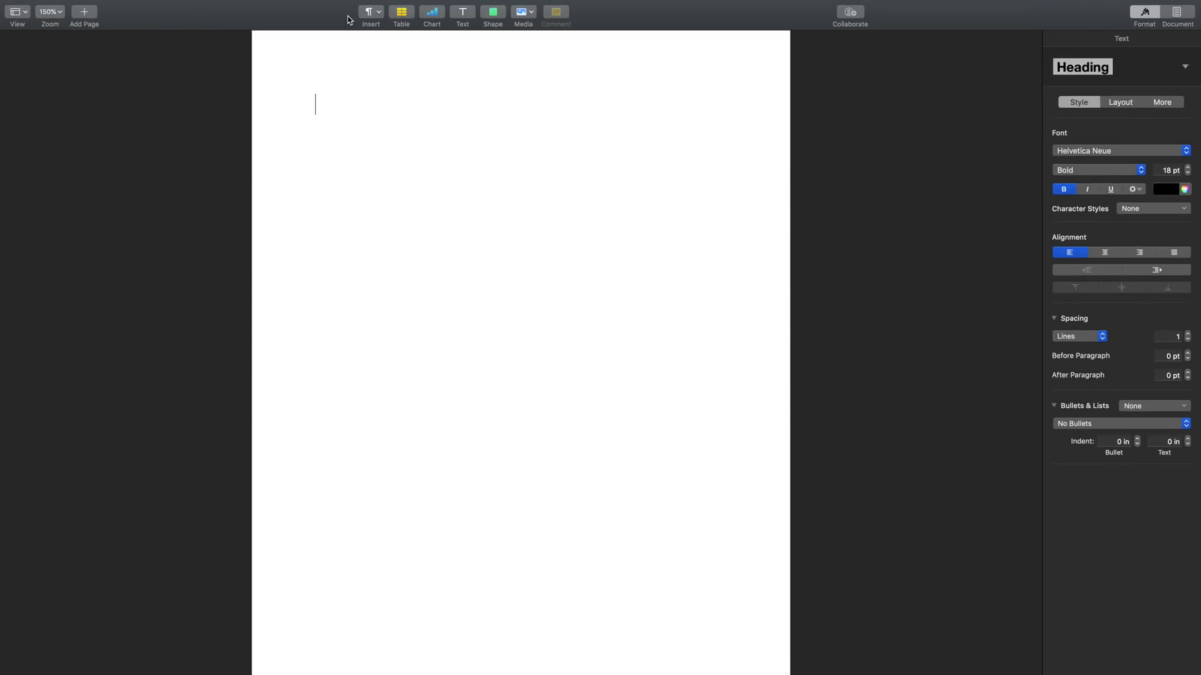
- Glance at the Insert menu, then bring up the table styles and page to the next set
left_click(377, 14)
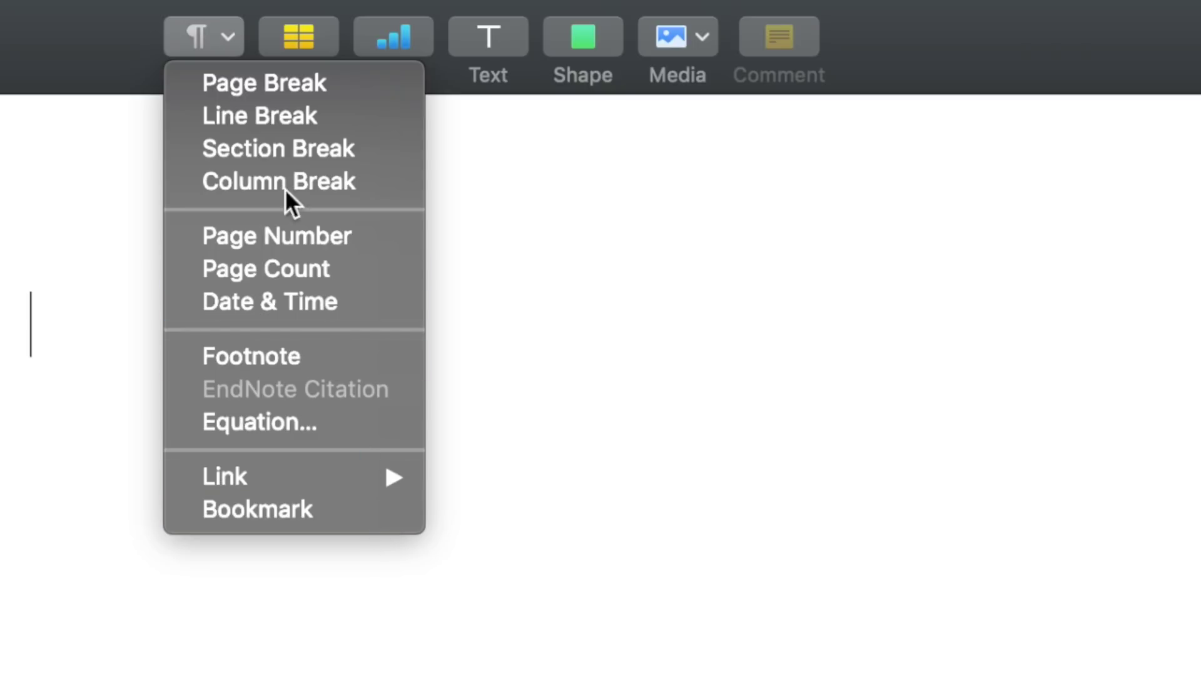
left_click(224, 44)
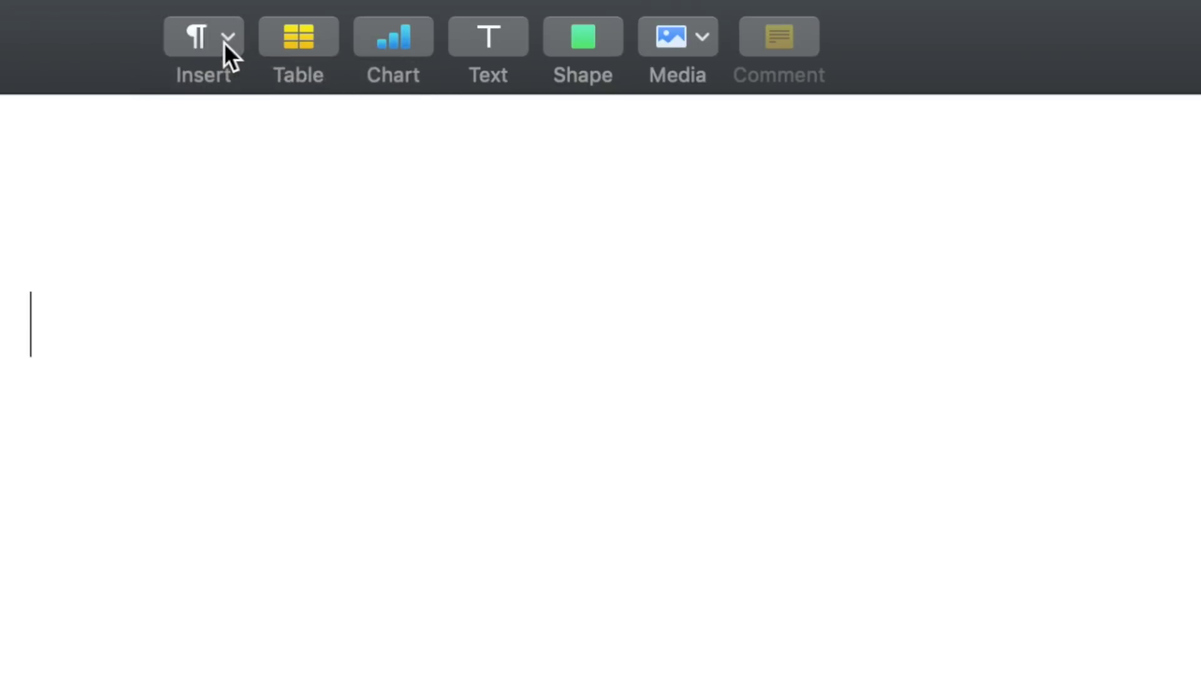
left_click(313, 43)
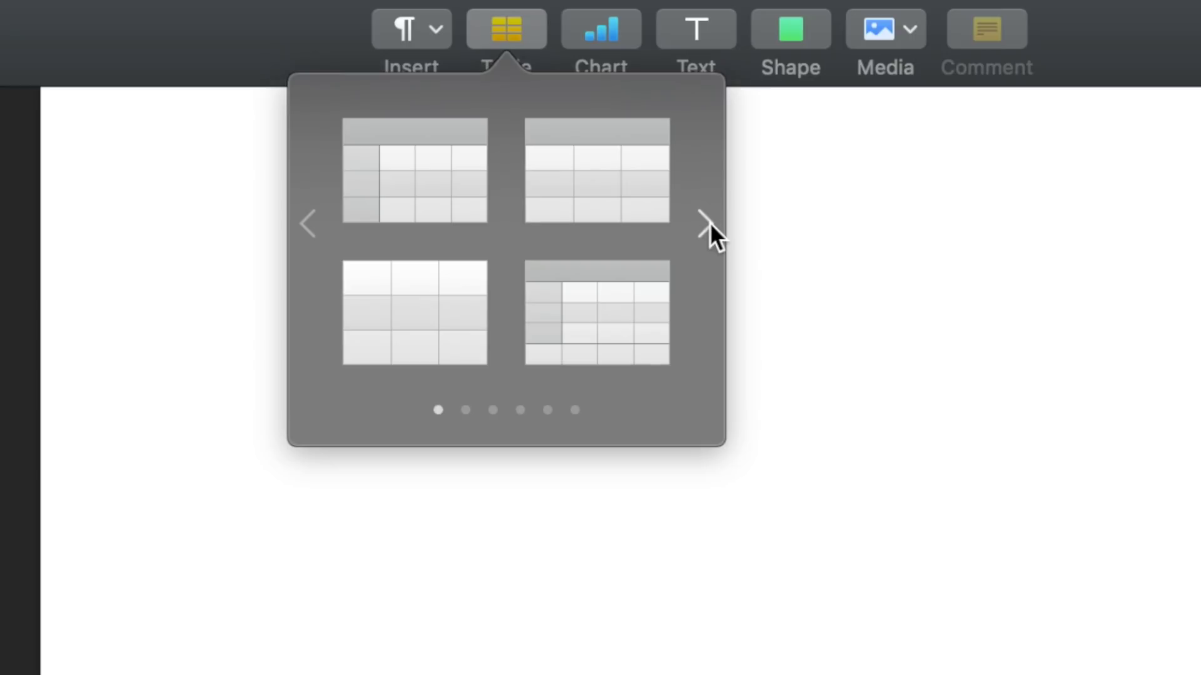
left_click(707, 224)
- Page through the table styles and insert a table with a grey header row
left_click(709, 224)
left_click(709, 224)
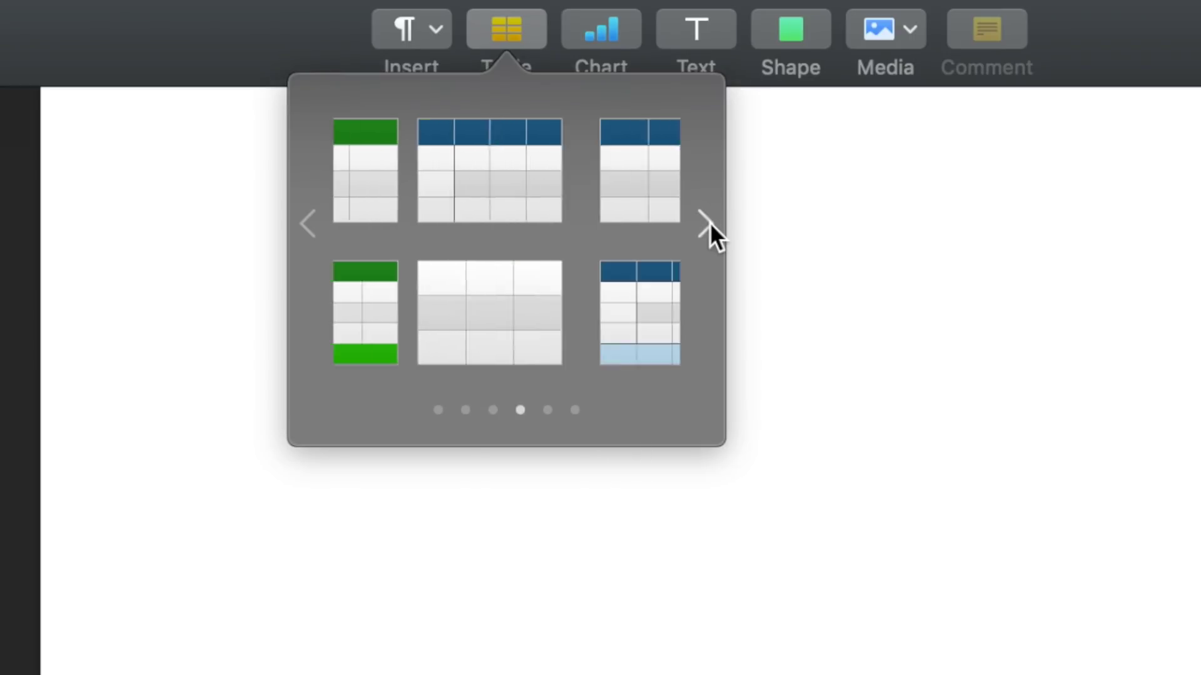
left_click(709, 224)
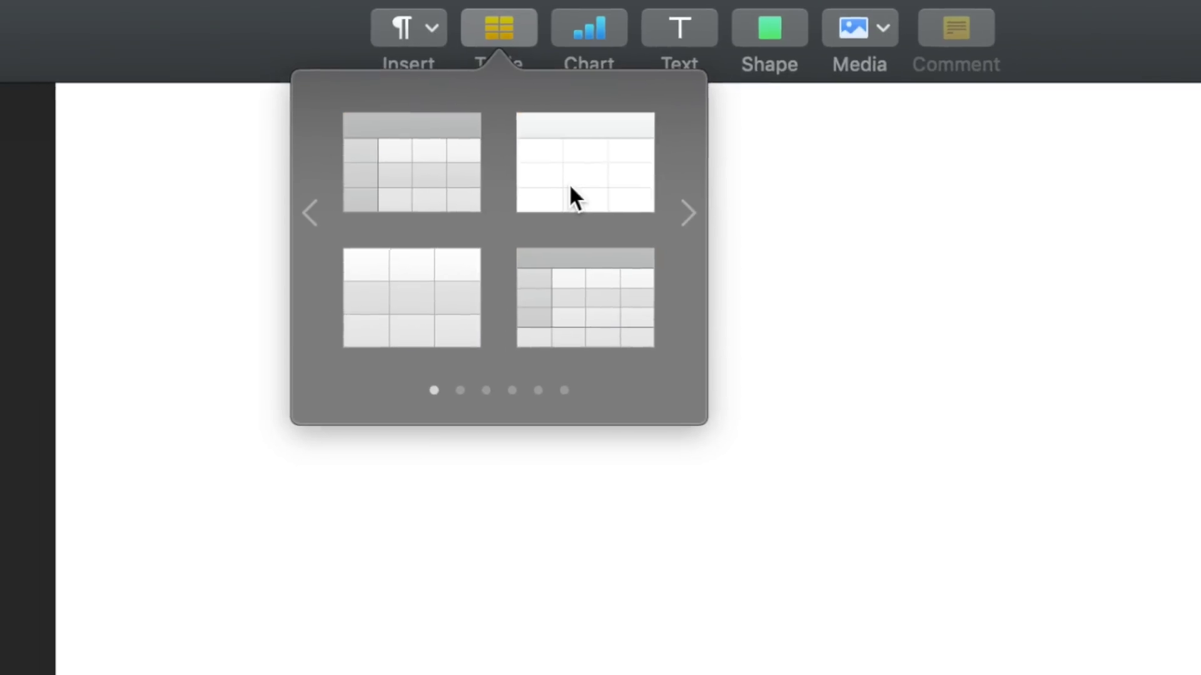
left_click(570, 187)
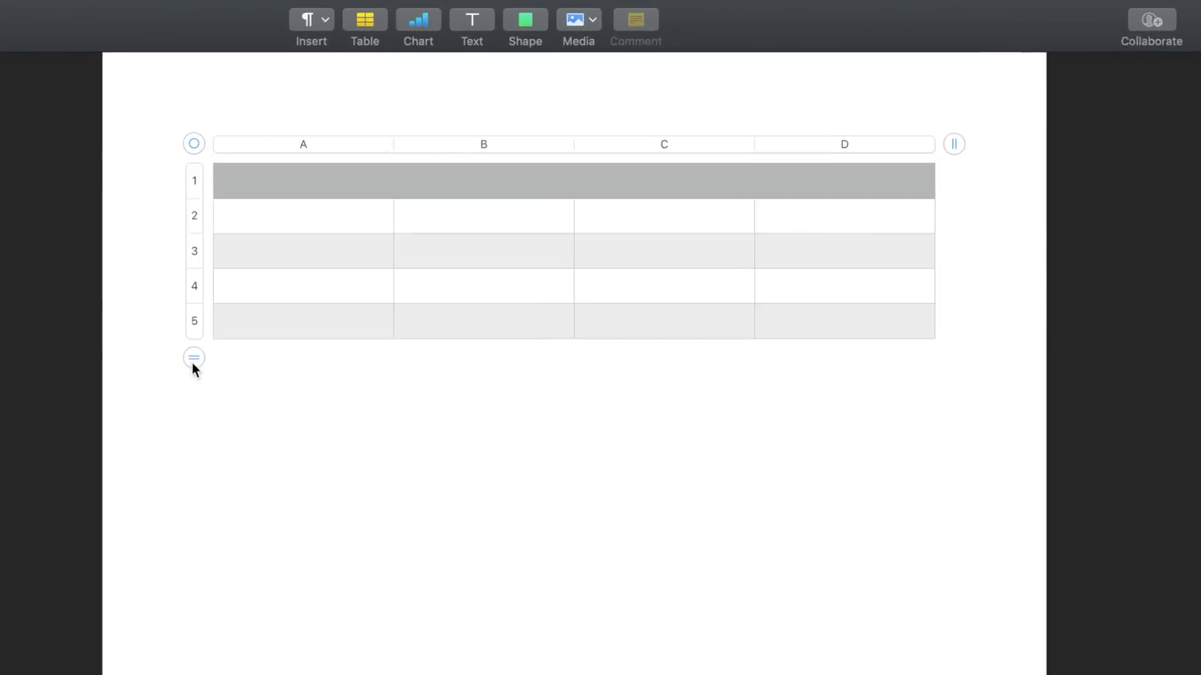
- Resize the table to 7 rows and 5 columns, A through E
left_click(302, 207)
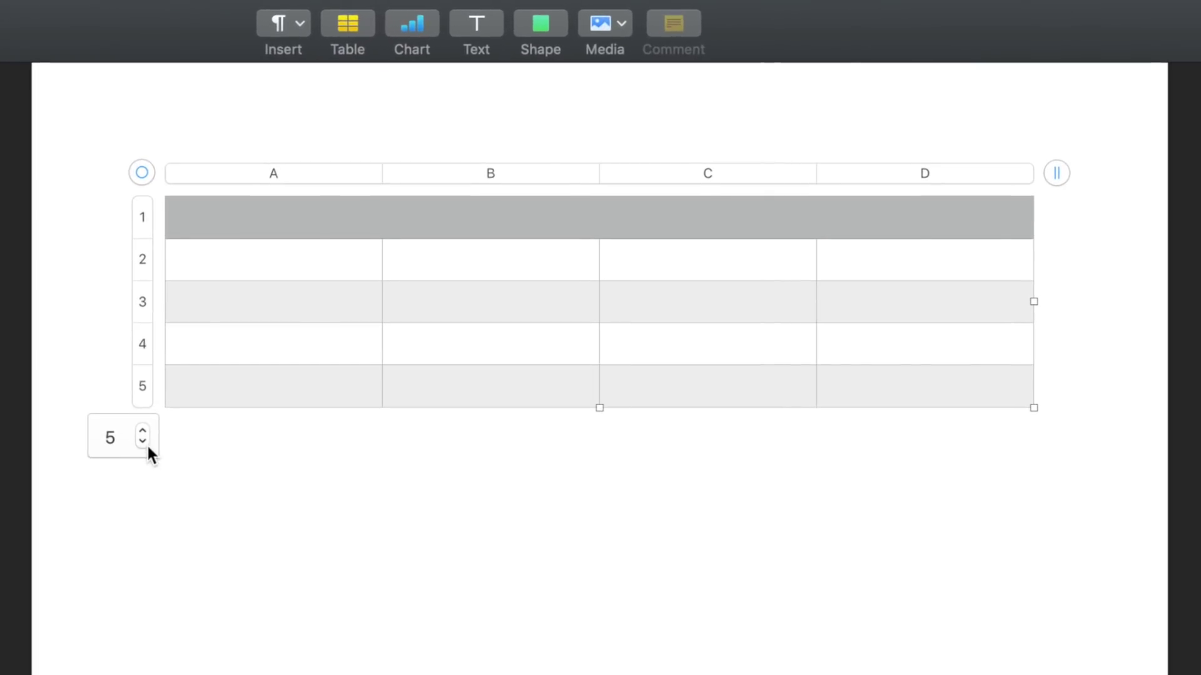
left_click(144, 443)
left_click(143, 430)
left_click(142, 430)
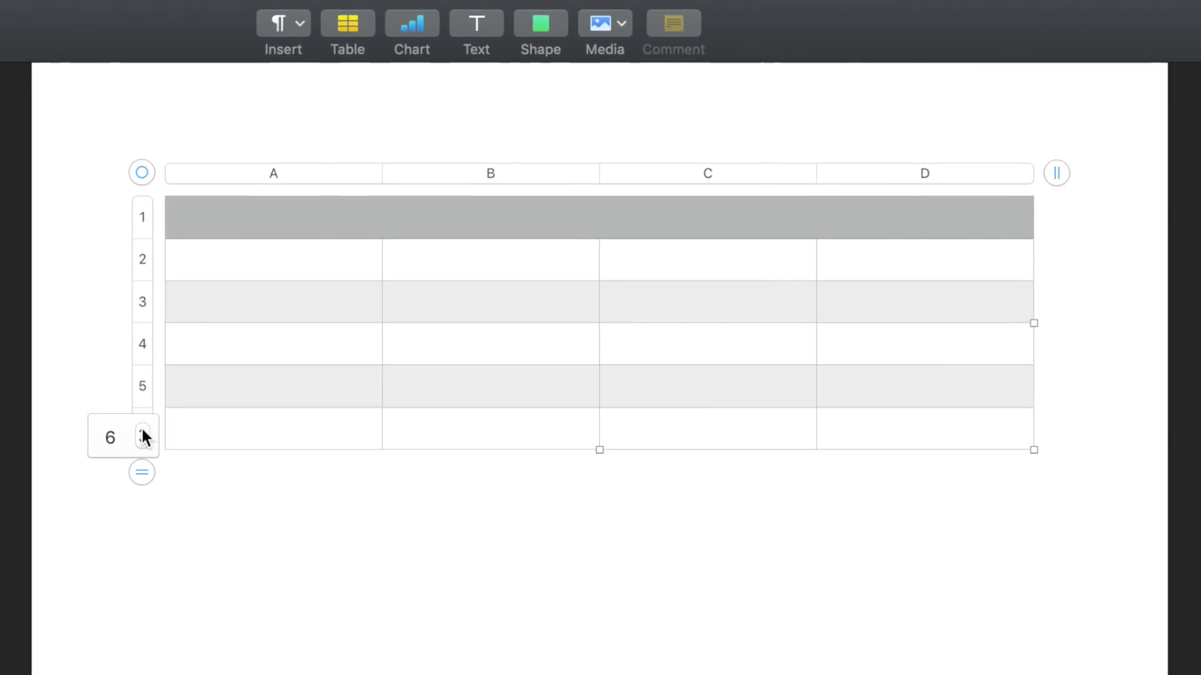
left_click(142, 432)
left_click(1056, 173)
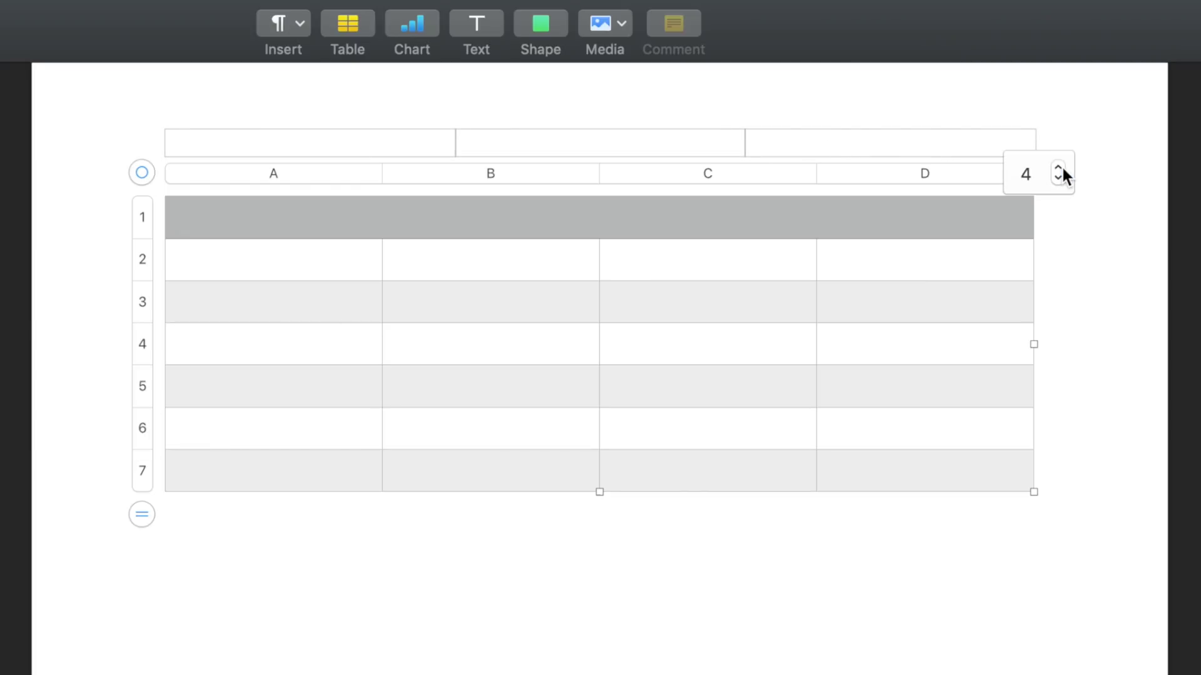
left_click(1058, 167)
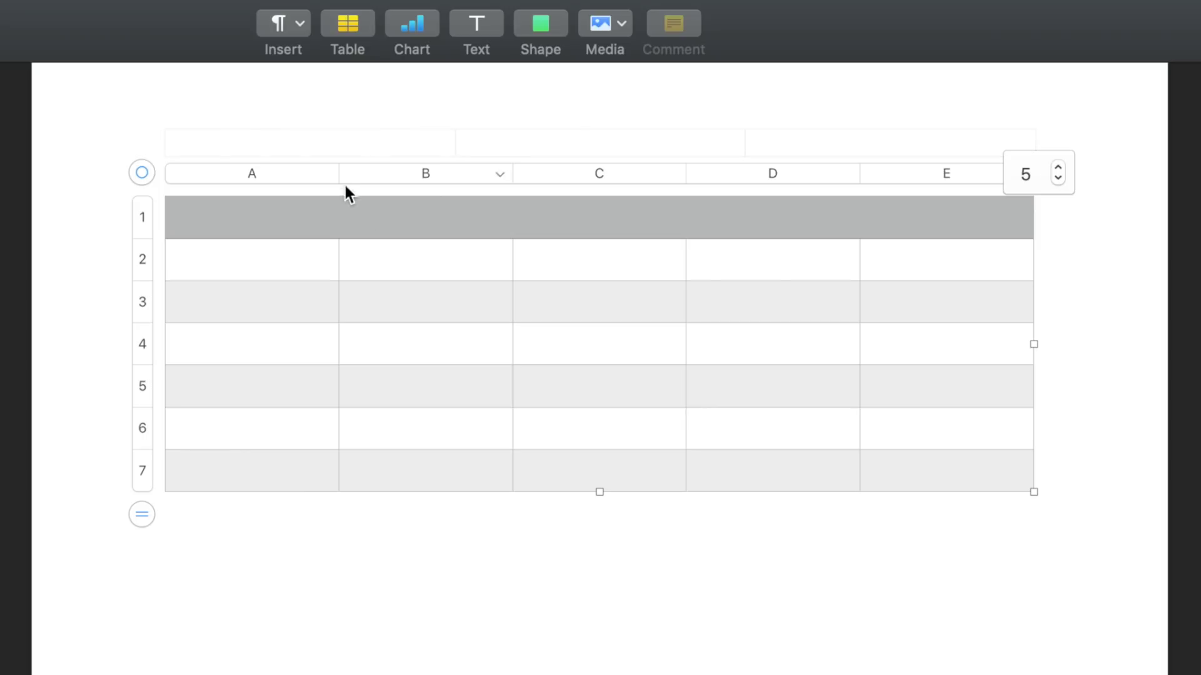
left_click(326, 174)
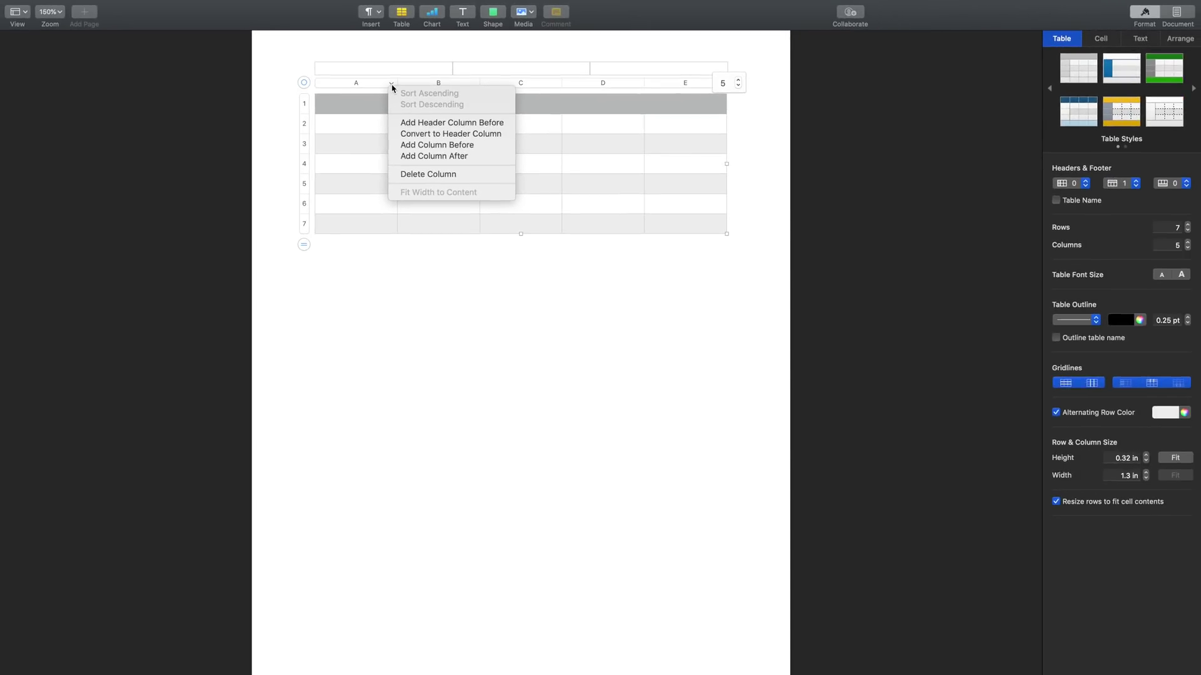
left_click(377, 102)
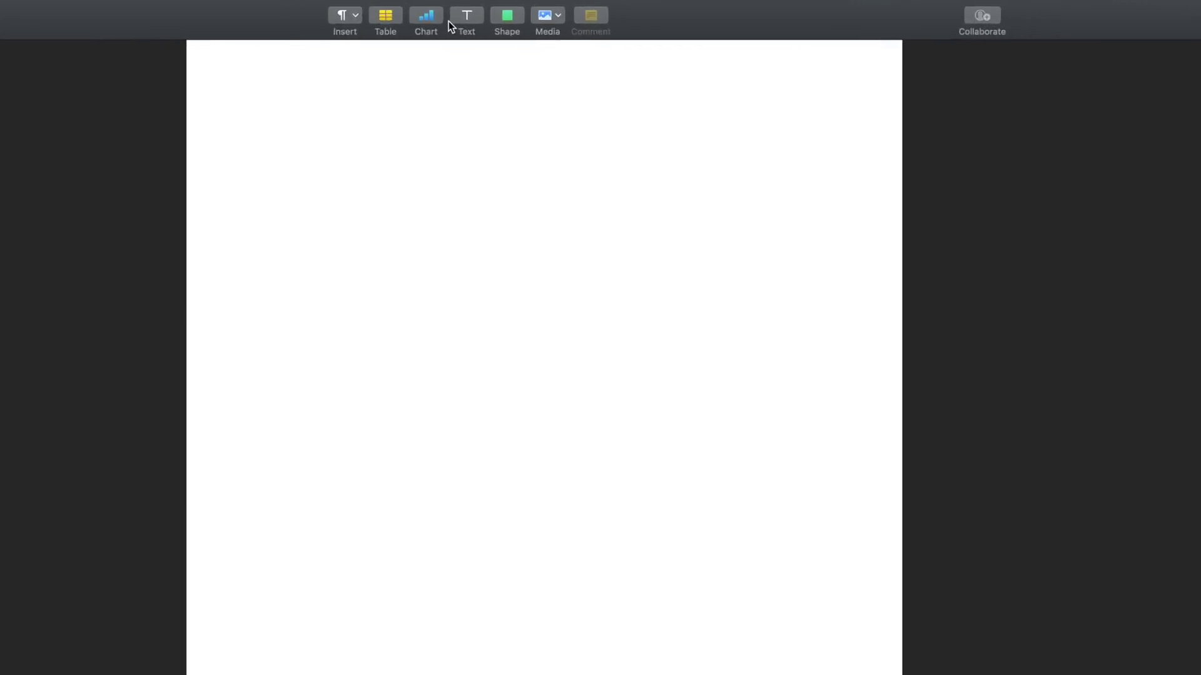
- Insert a 3D pie chart of April–September data and open its chart data editor
left_click(432, 12)
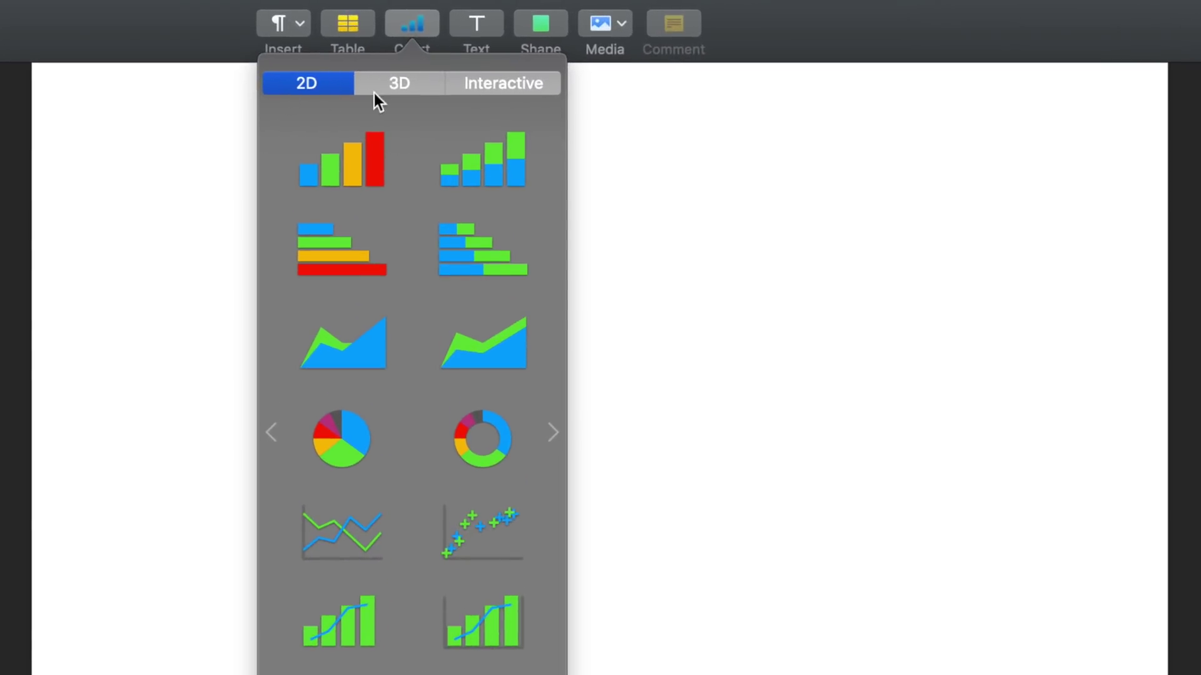
left_click(397, 89)
left_click(501, 83)
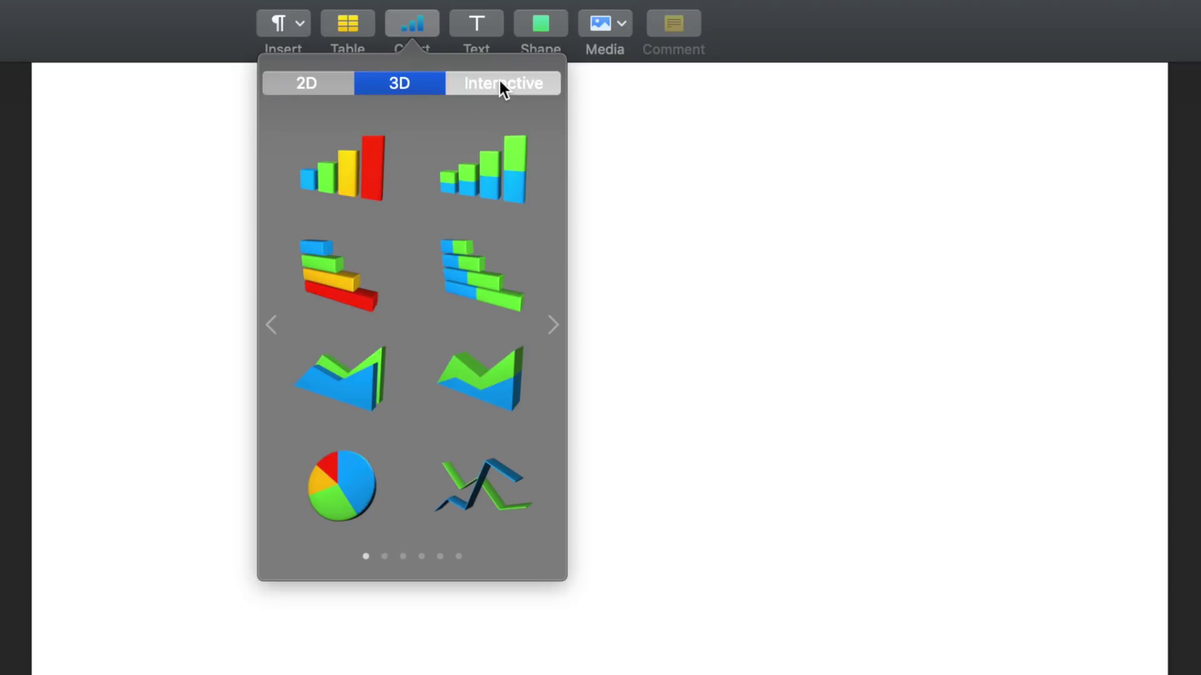
left_click(410, 84)
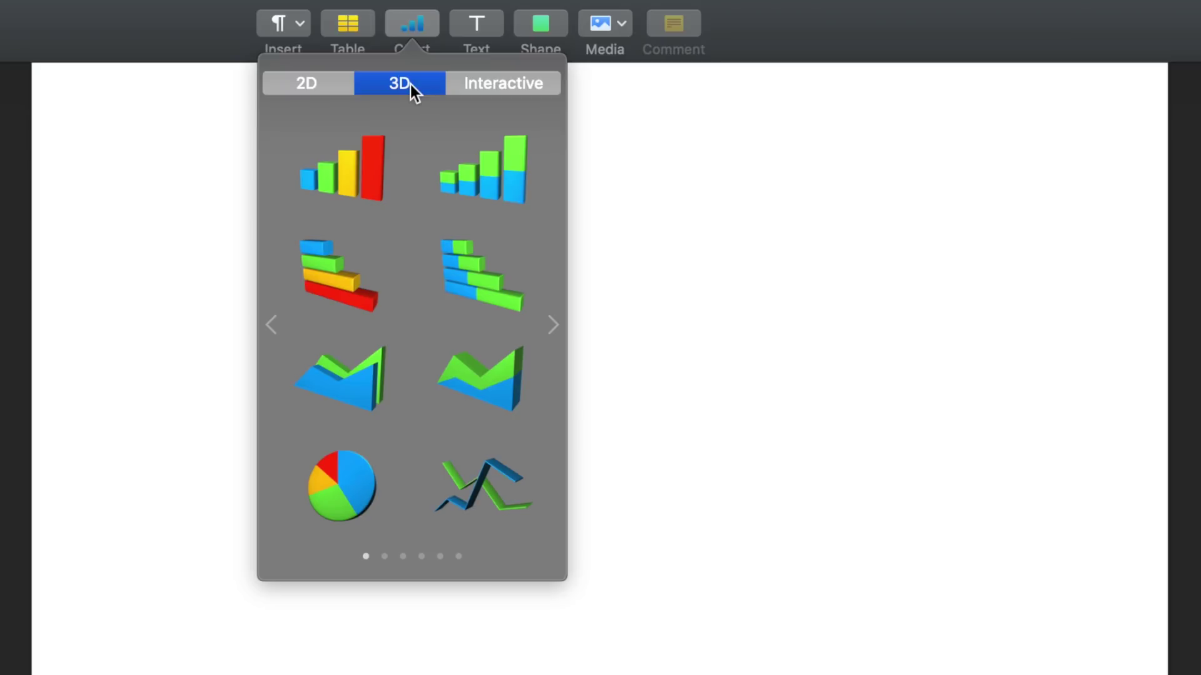
left_click(350, 493)
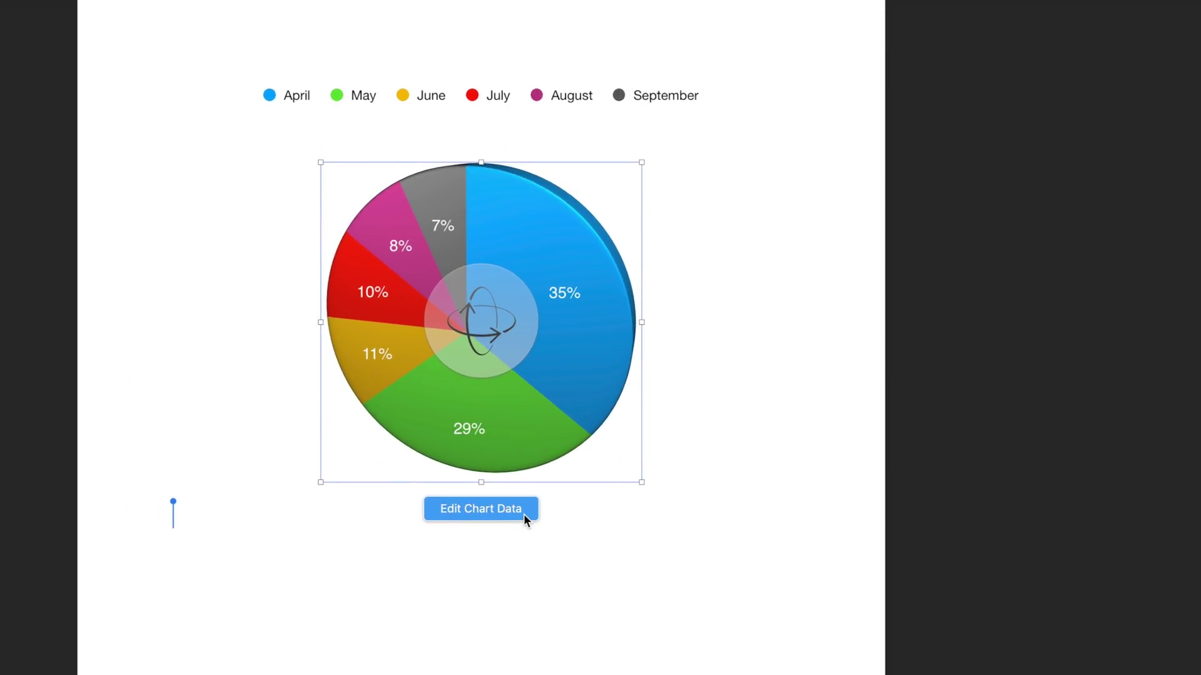
left_click(524, 518)
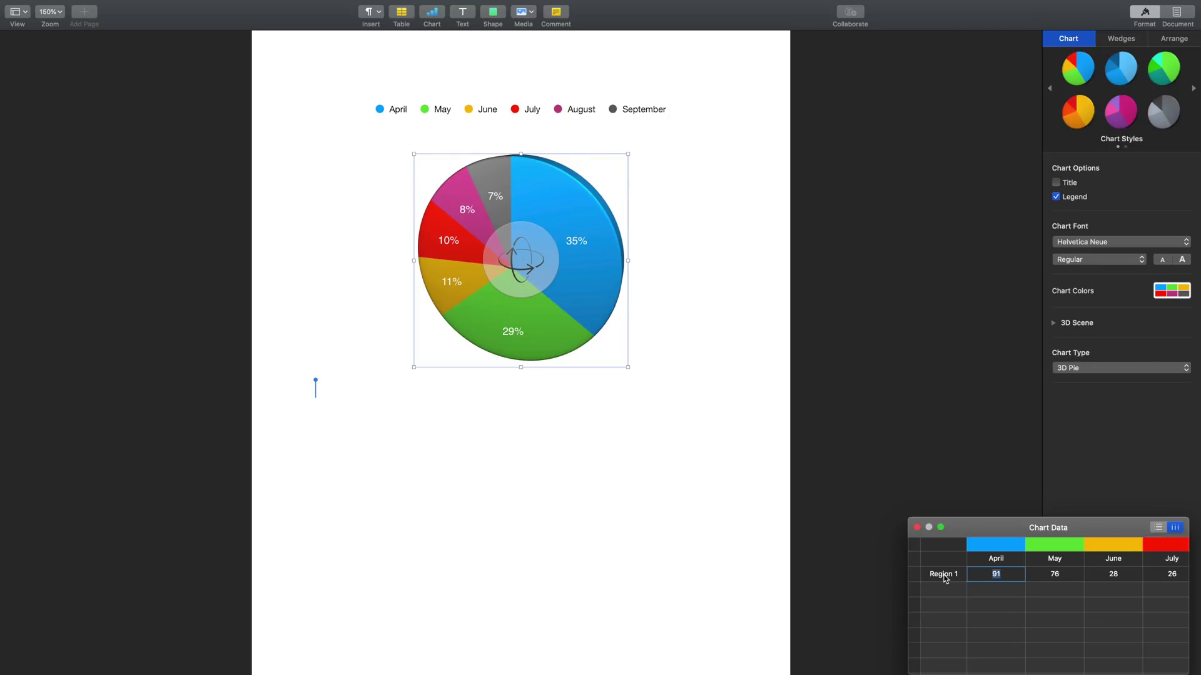
- Close the chart data, tilt the 3D pie, and pull the April wedge about 30% out
left_click(917, 527)
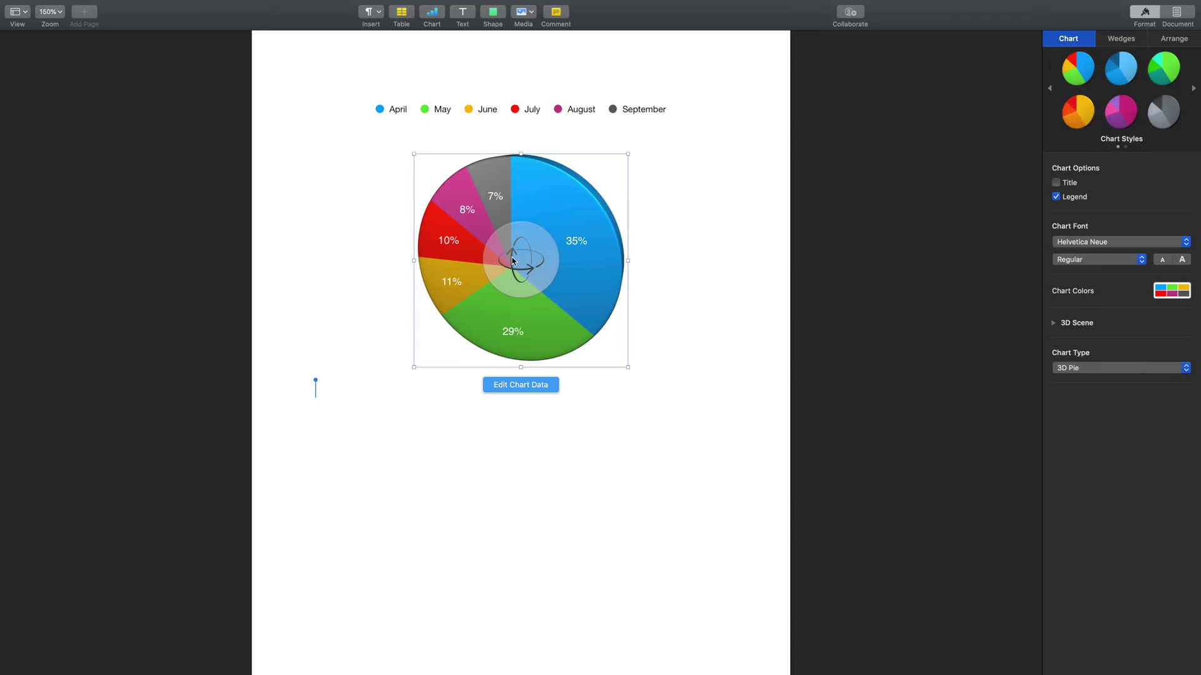
left_click_drag(521, 260, 421, 255)
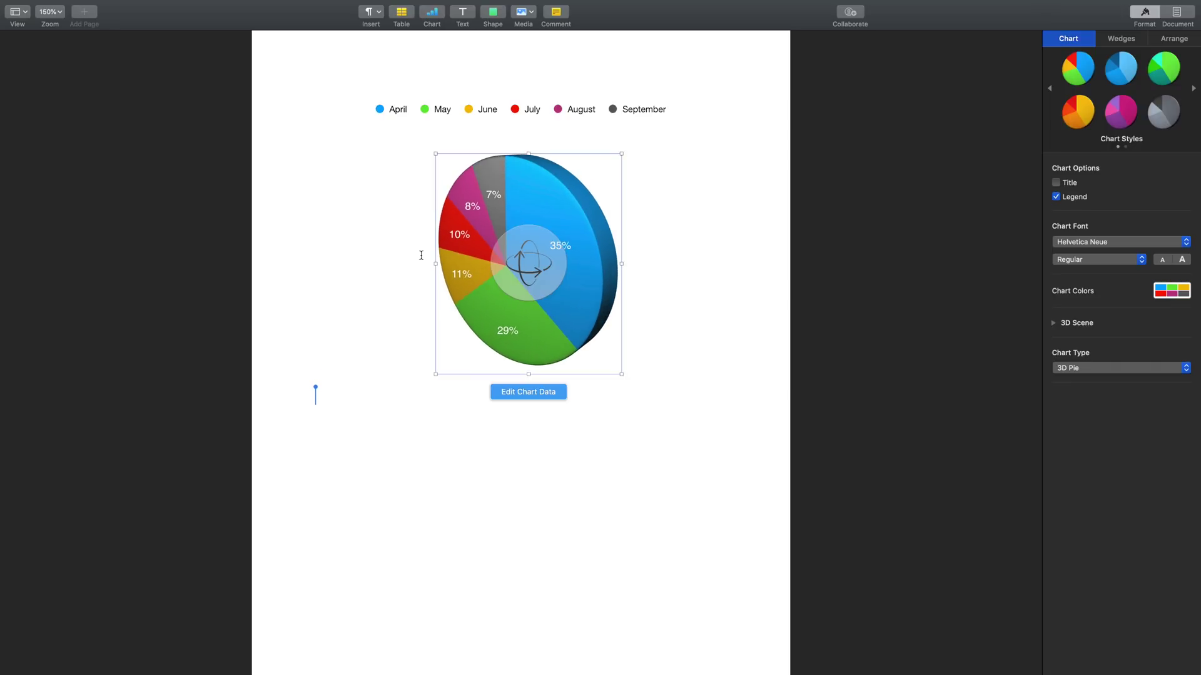
left_click(580, 238)
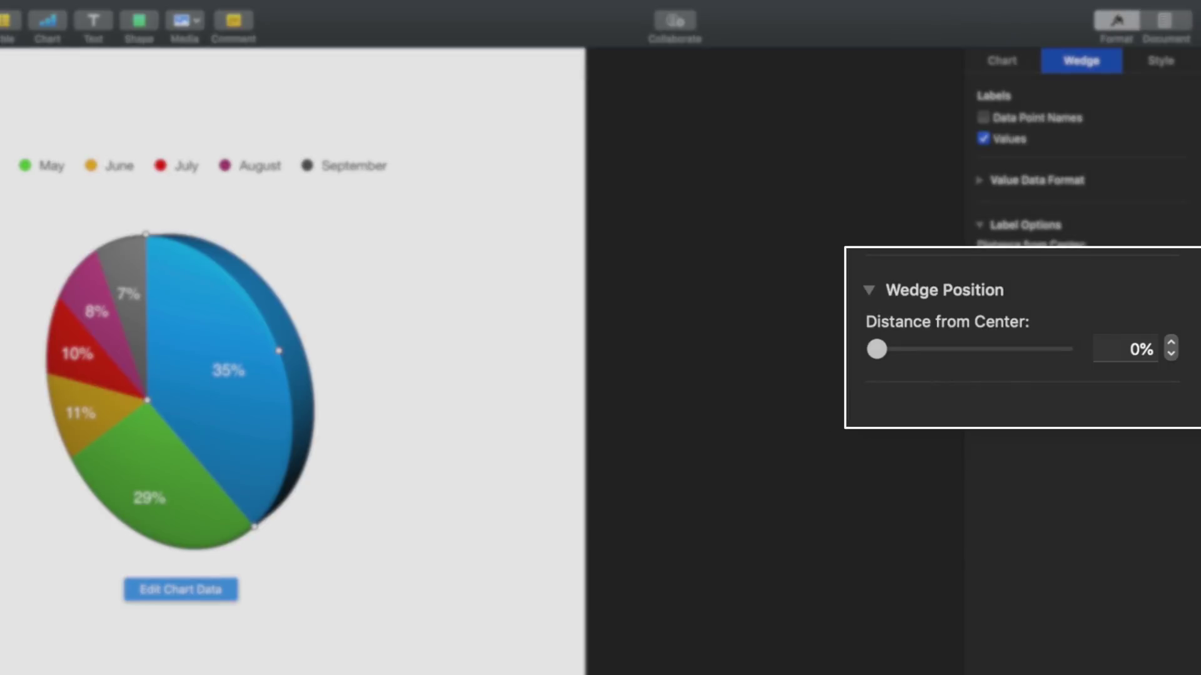
left_click_drag(984, 345, 1036, 337)
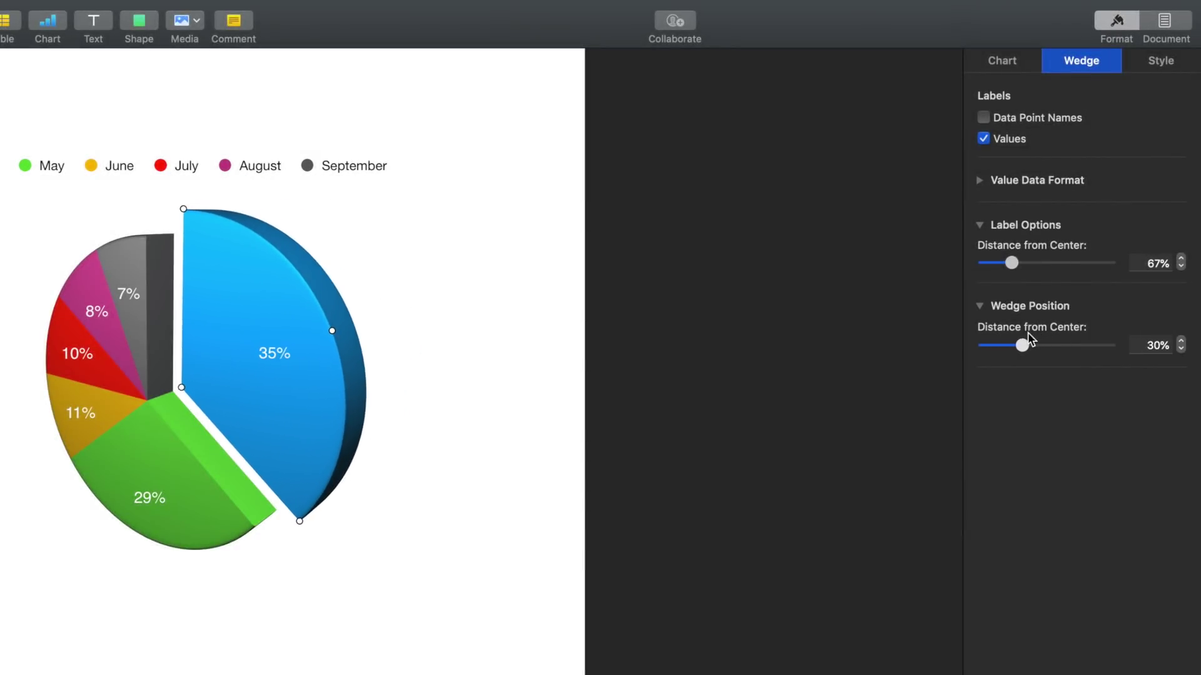
mouse_move(1027, 332)
left_mouse_down()
mouse_move(1048, 329)
mouse_move(1026, 329)
left_mouse_up()
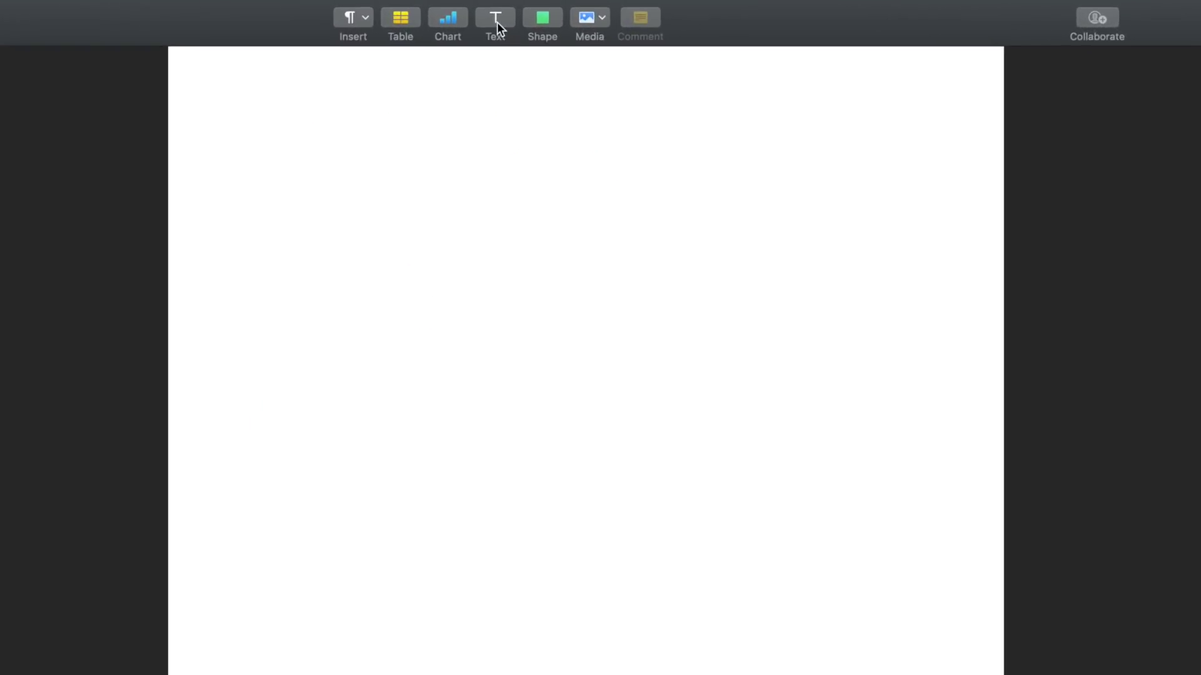
- Add a text box reading 'Place Text Anywhere!' and move it to about x 1.45 in, y 1.91 in
left_click(497, 23)
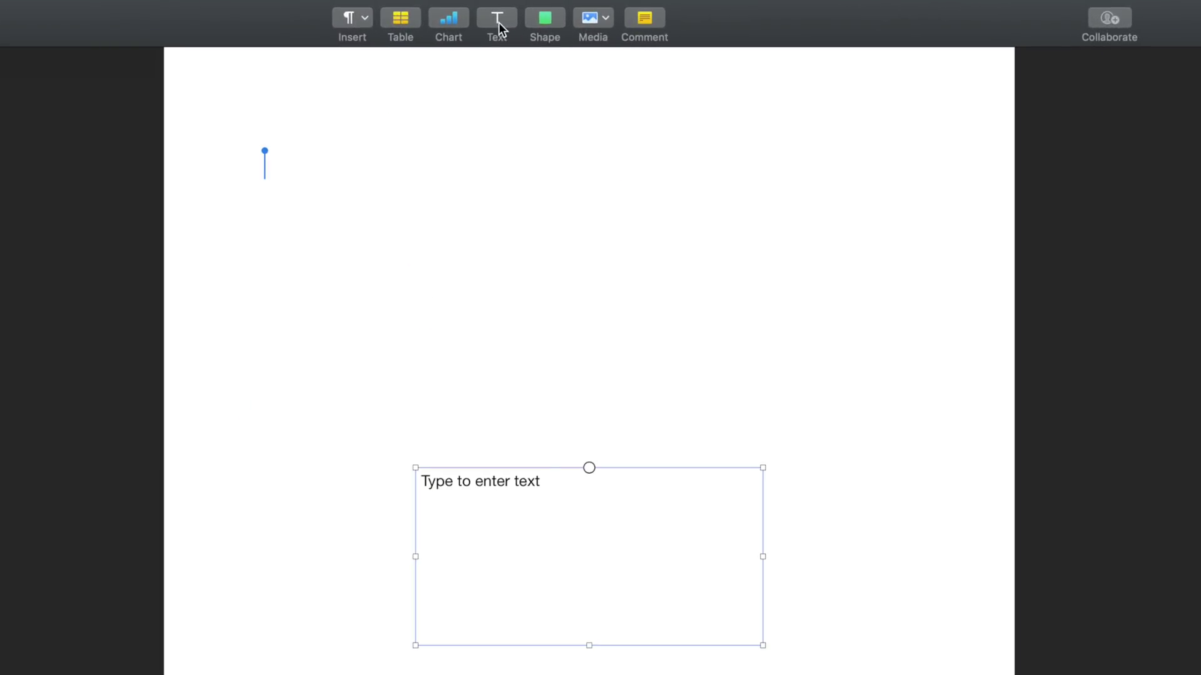
double_click(503, 482)
type("P")
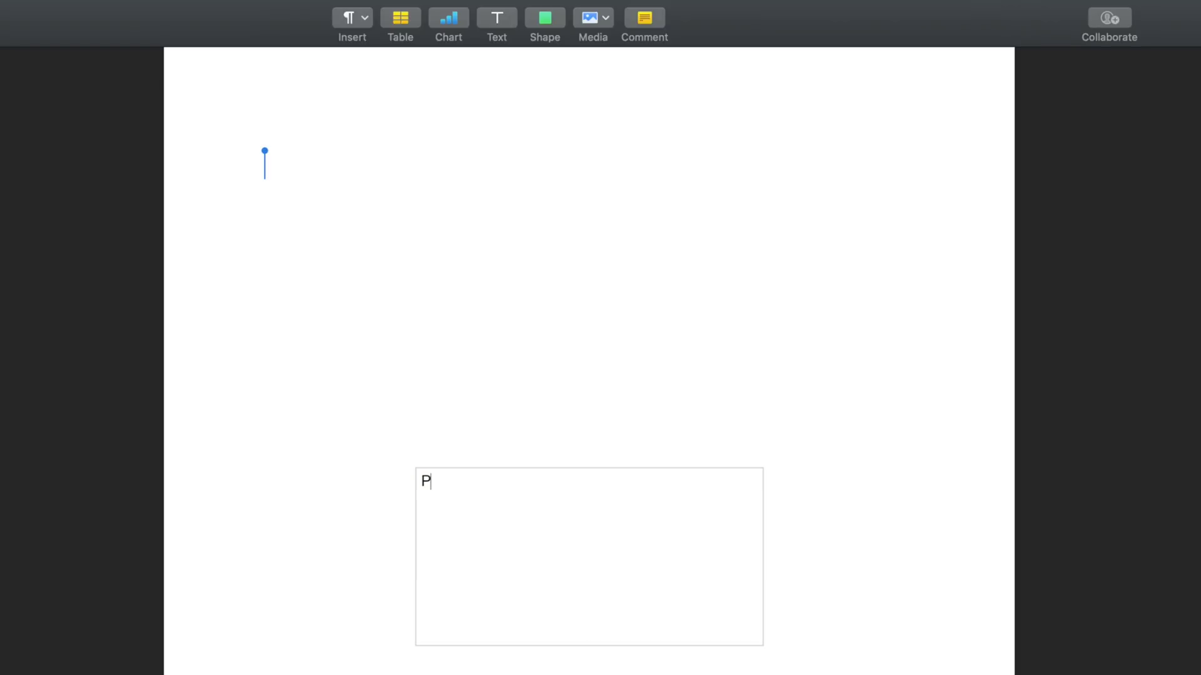
type("lace Text Anywhere!")
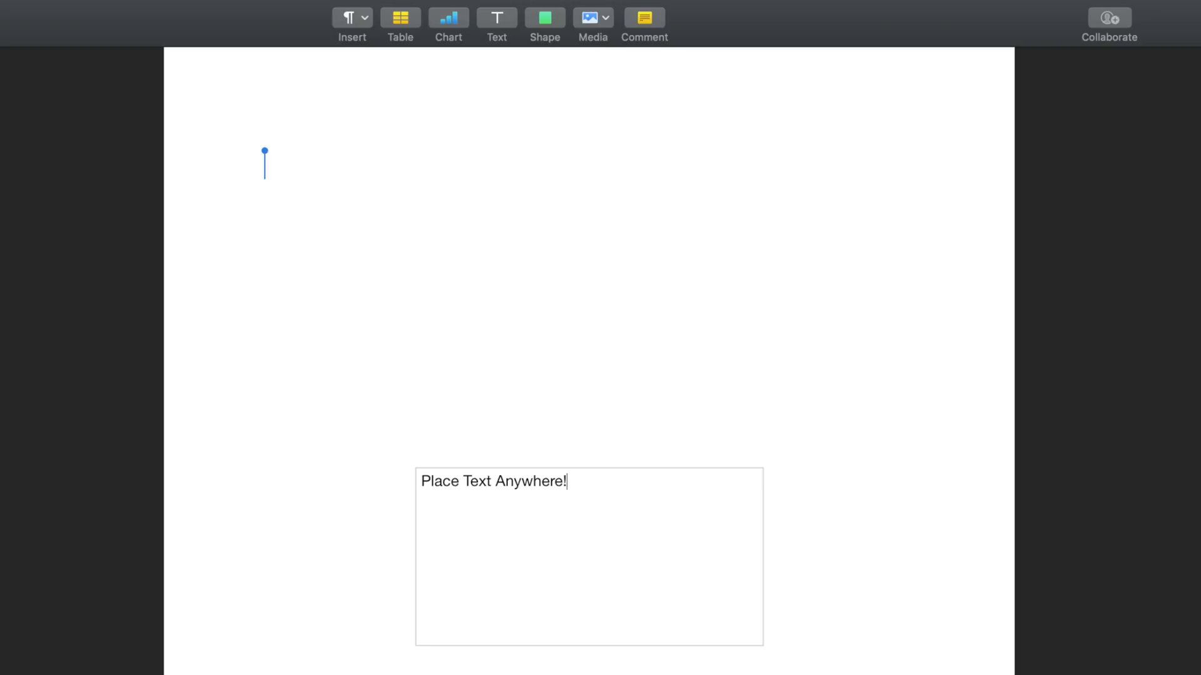
left_click(777, 584)
left_click_drag(513, 517, 403, 383)
- Browse the Objects shapes in the shape library, then show the Media insert choices
left_click(548, 21)
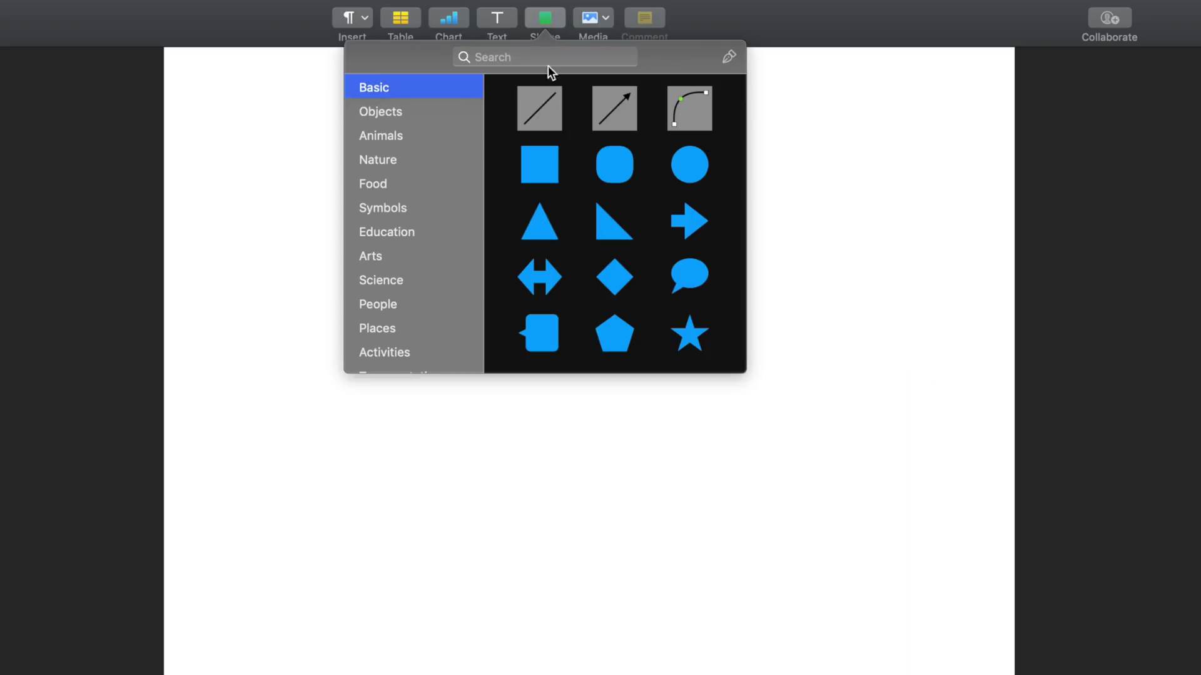
scroll(599, 313, "down", 15)
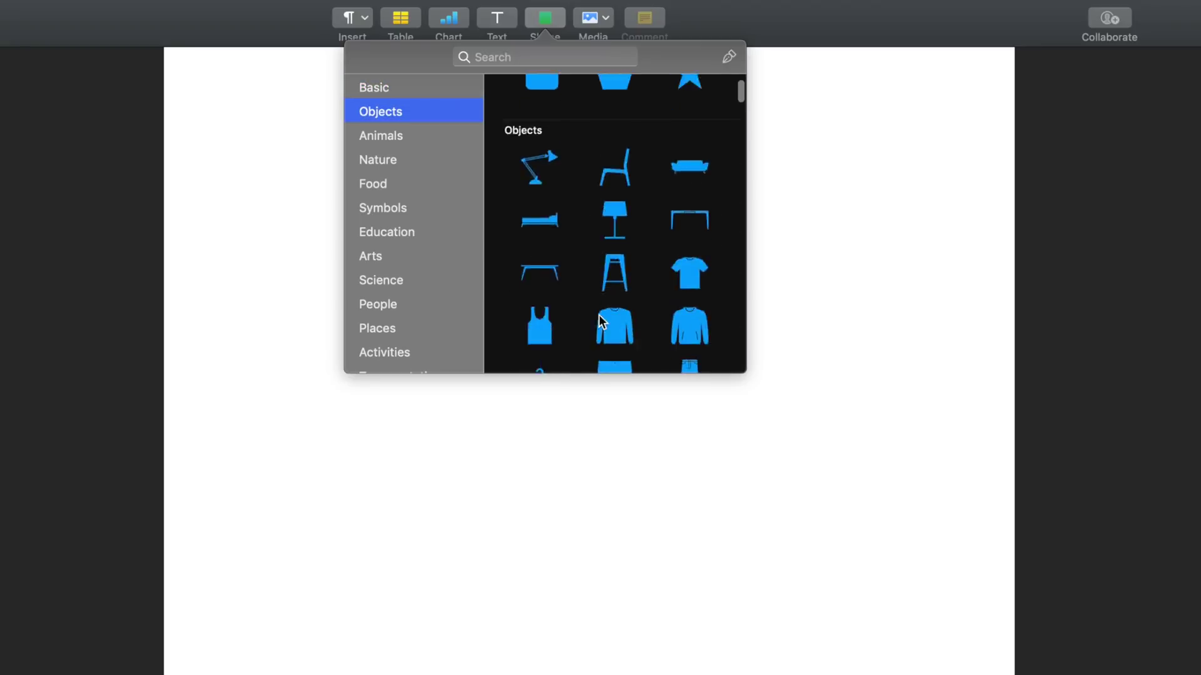
scroll(600, 307, "down", 15)
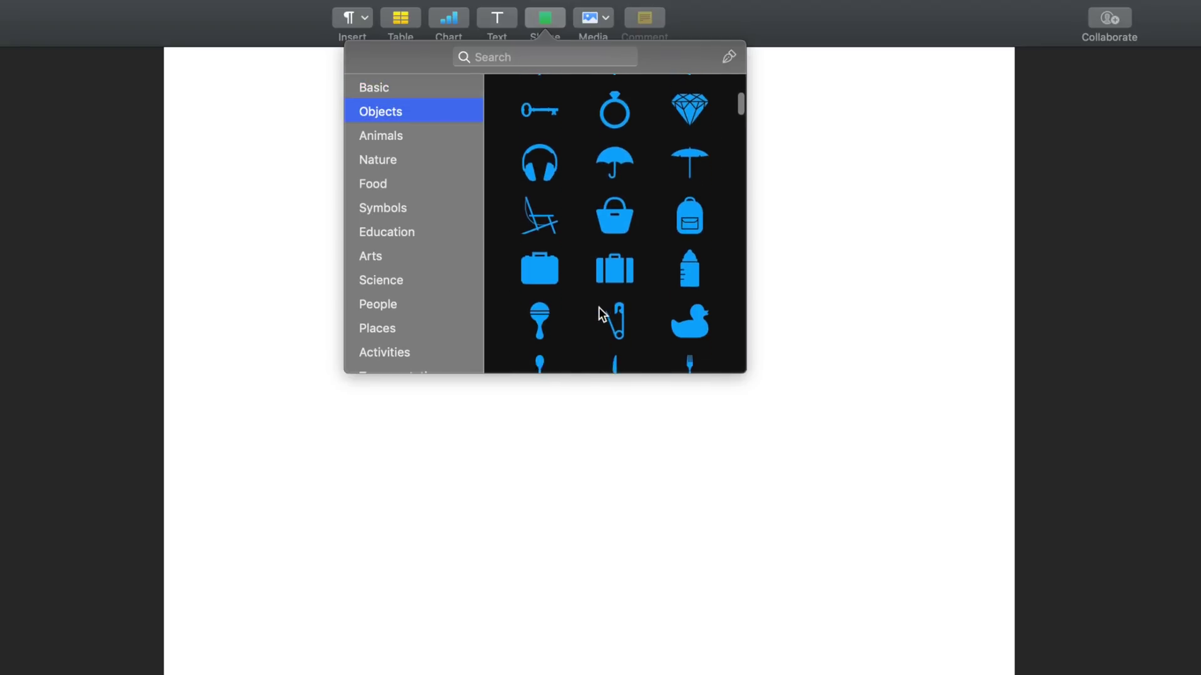
left_click(604, 17)
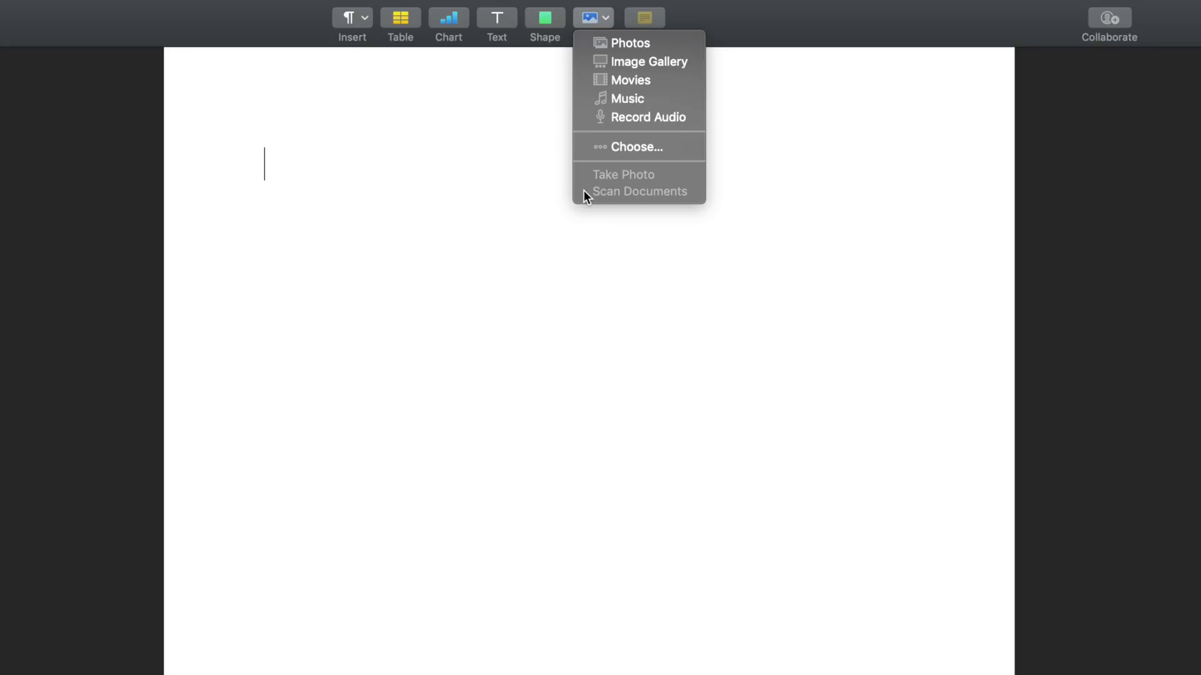
- Dismiss the media menu, cancel the Add People invitation, and load icloud.com in Chrome
left_click(681, 20)
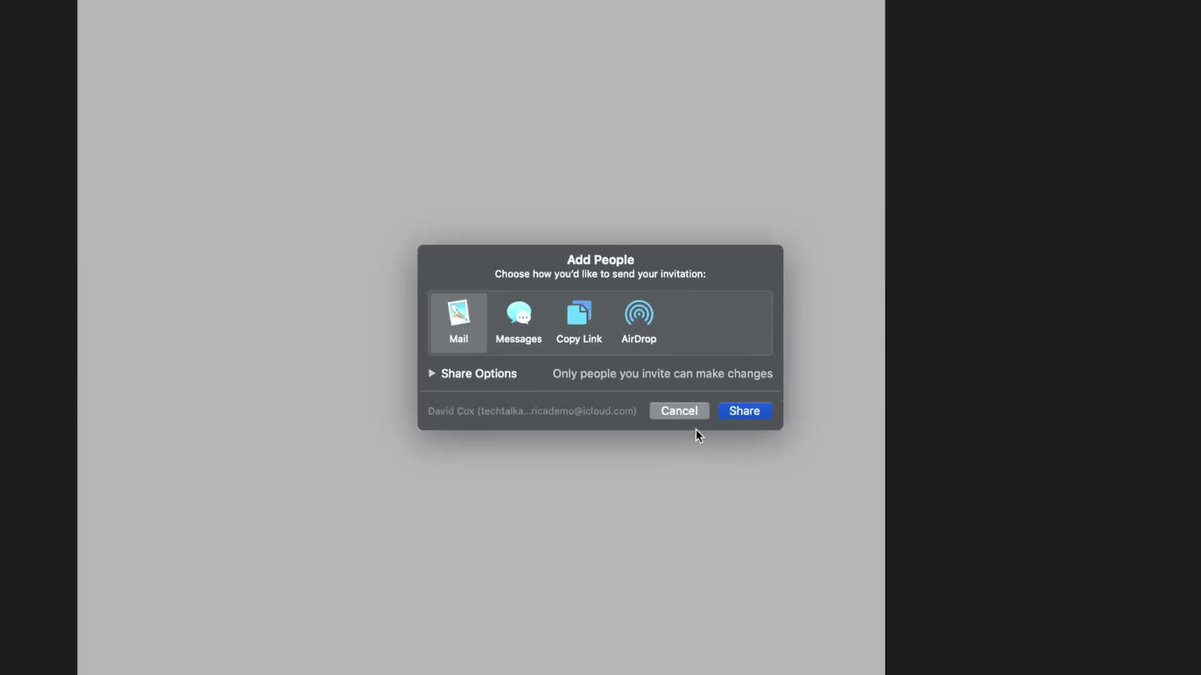
left_click(770, 479)
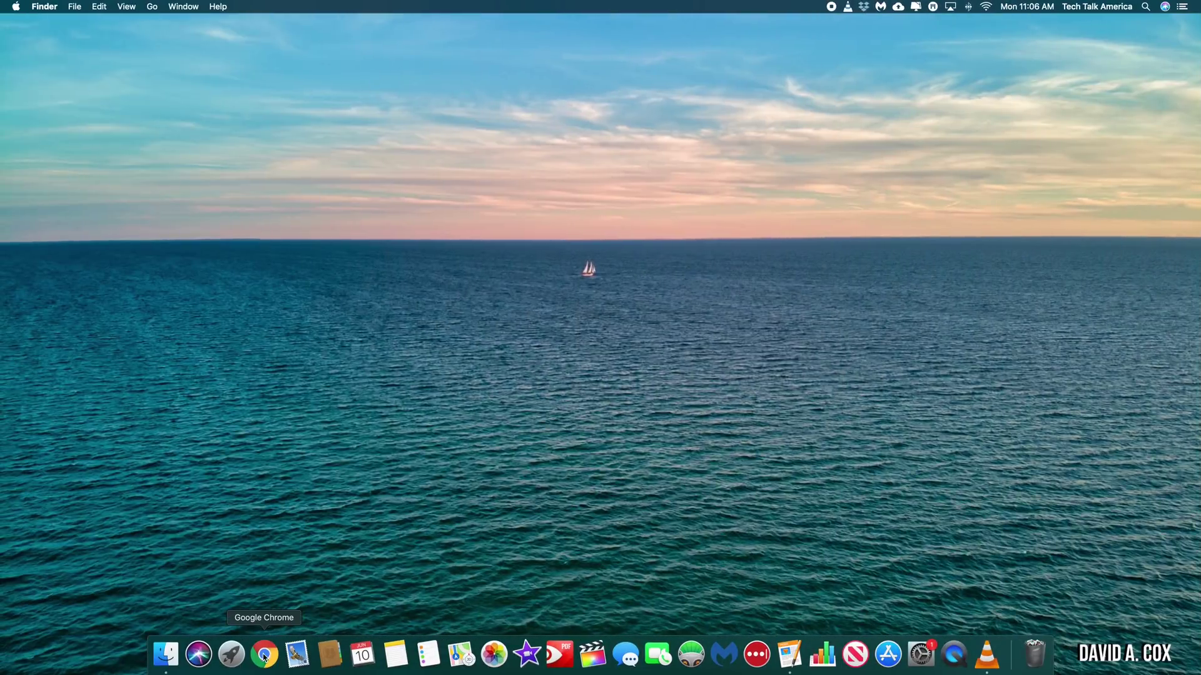
left_click(264, 654)
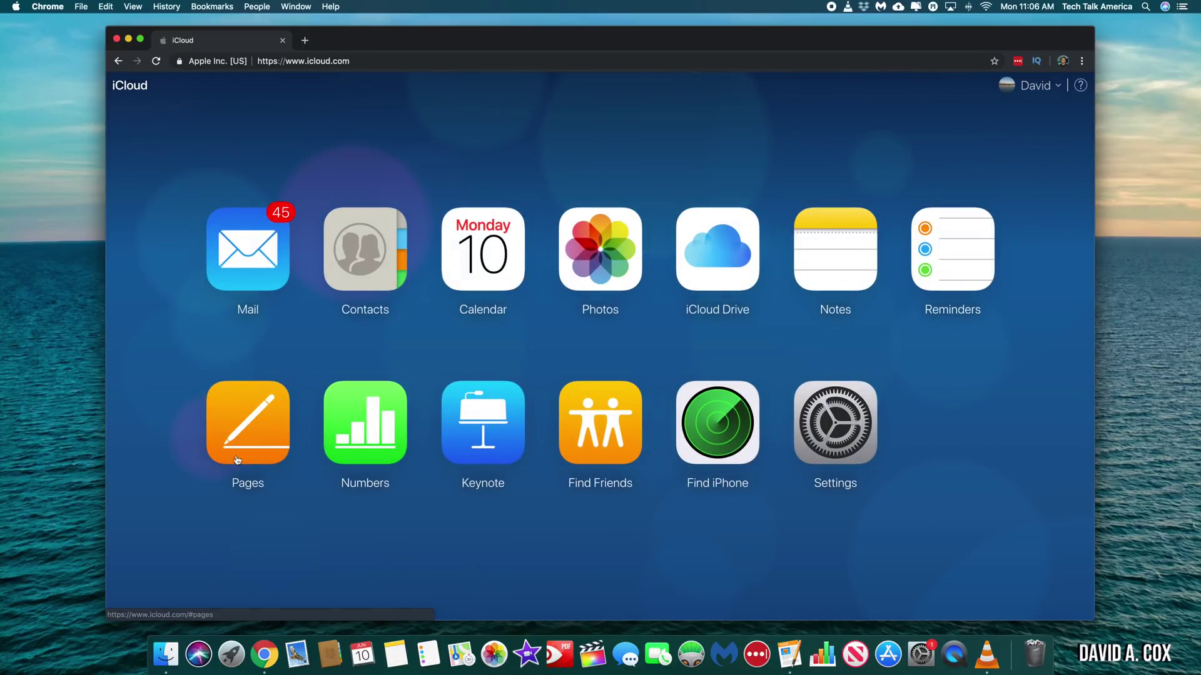
- Open Pages on icloud.com and get past its Continue and Use Pages welcome screens
left_click(257, 432)
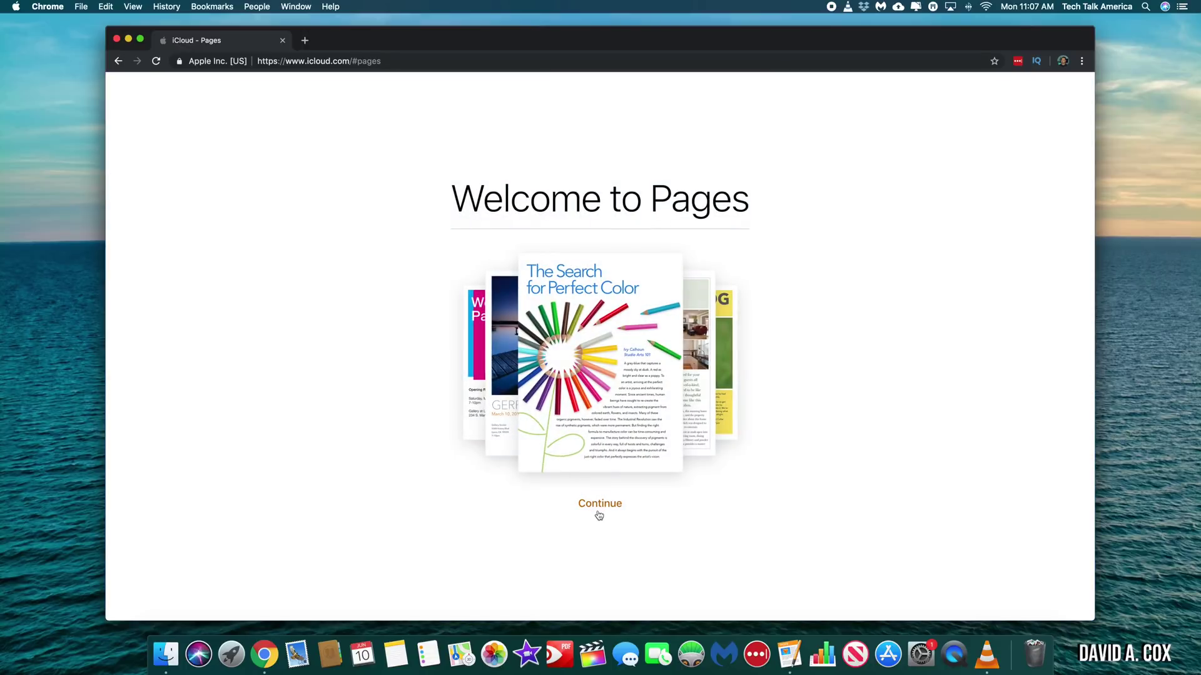
left_click(601, 505)
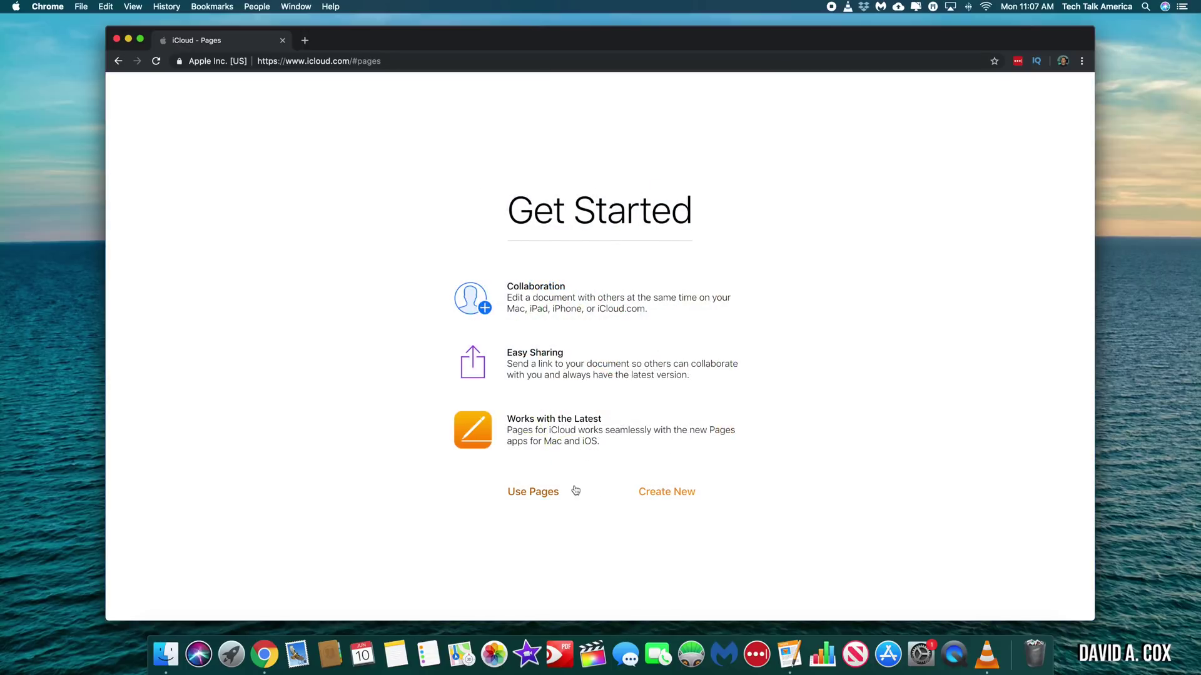
left_click(552, 491)
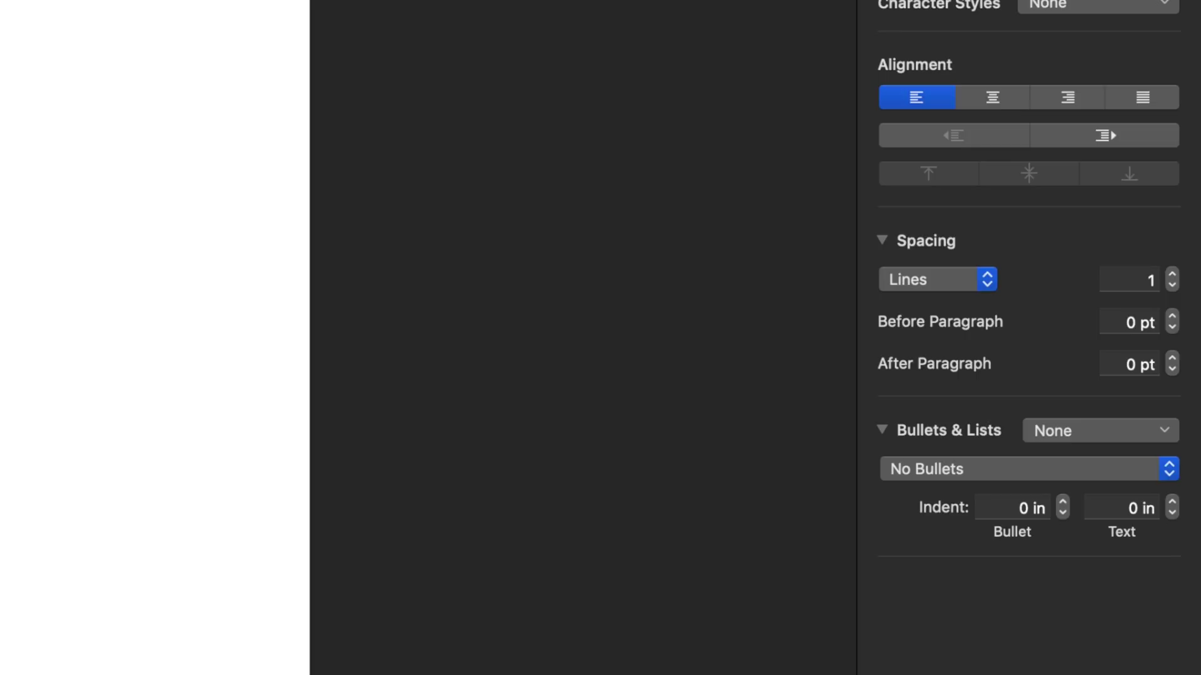
- Keep No Bullets for the Heading paragraph and show its Layout settings
left_click(1113, 471)
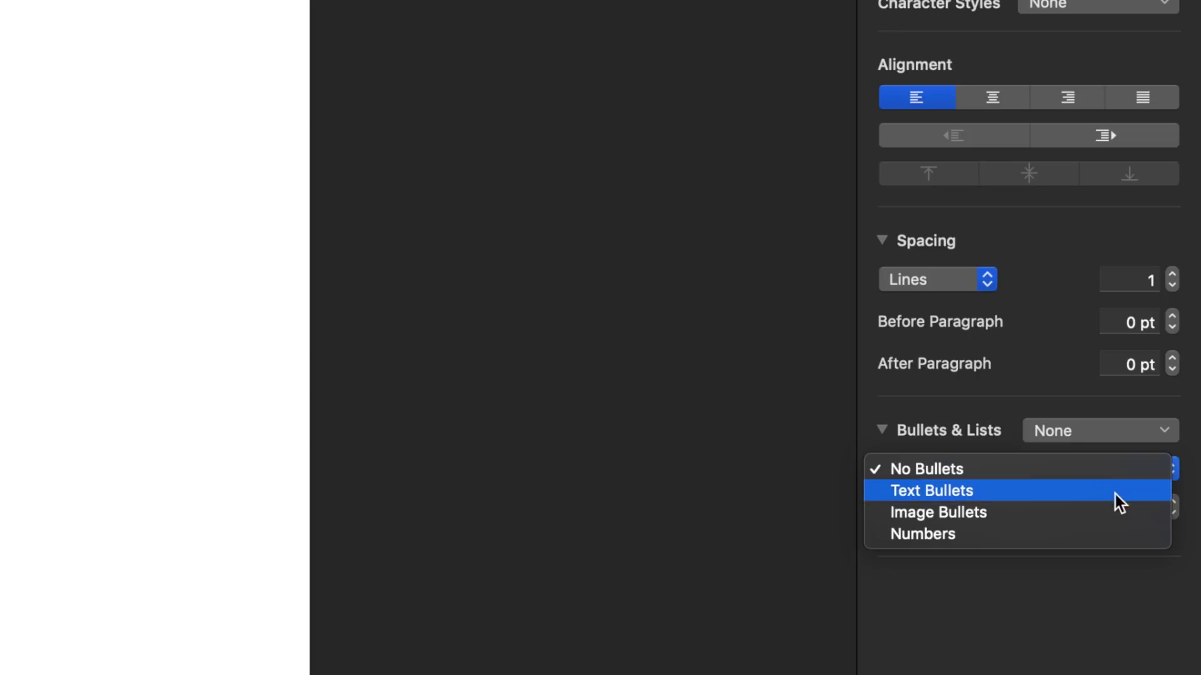
left_click(1117, 469)
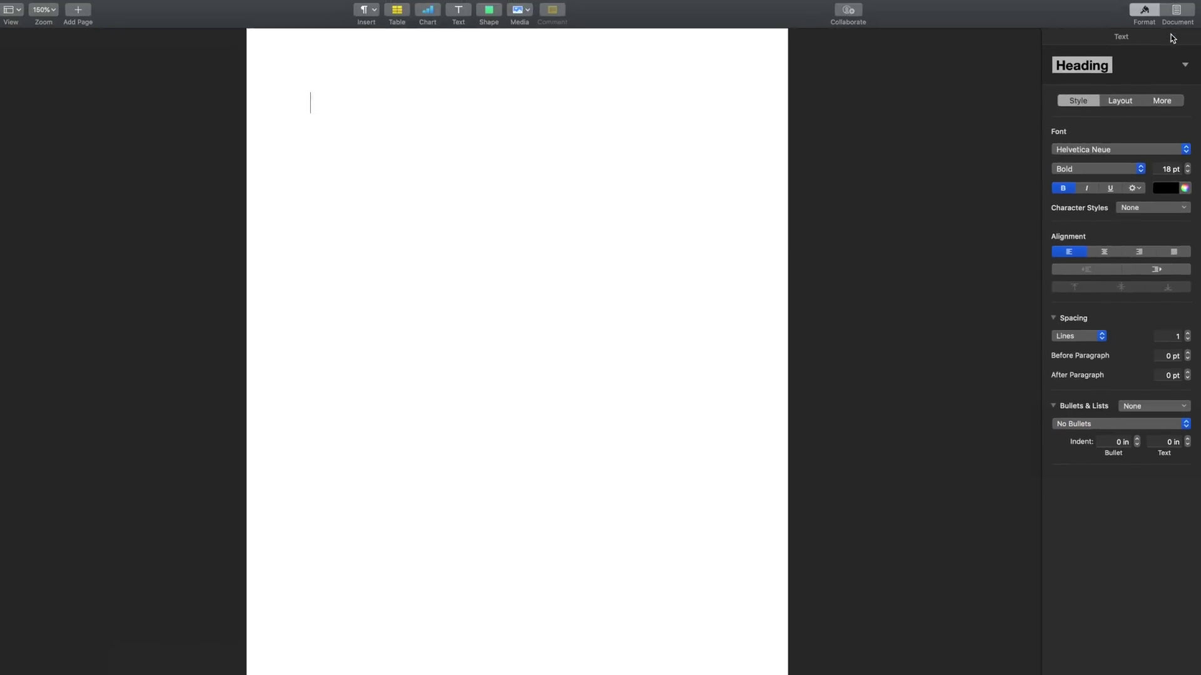
left_click(1119, 102)
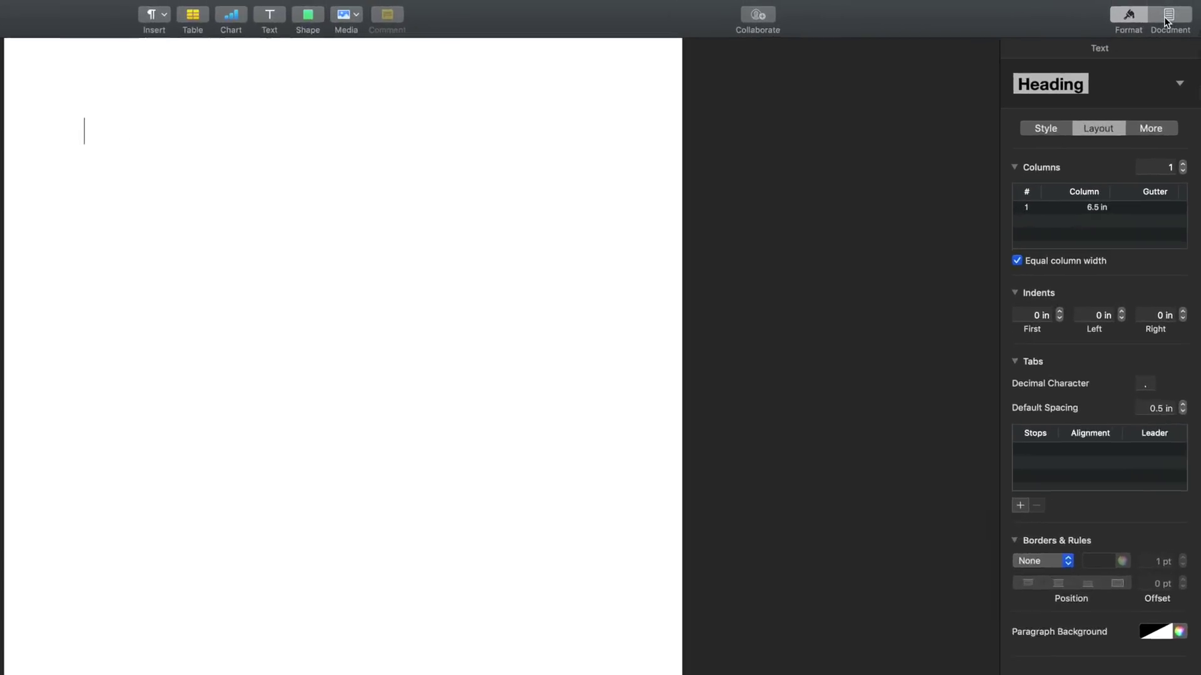
left_click(1174, 17)
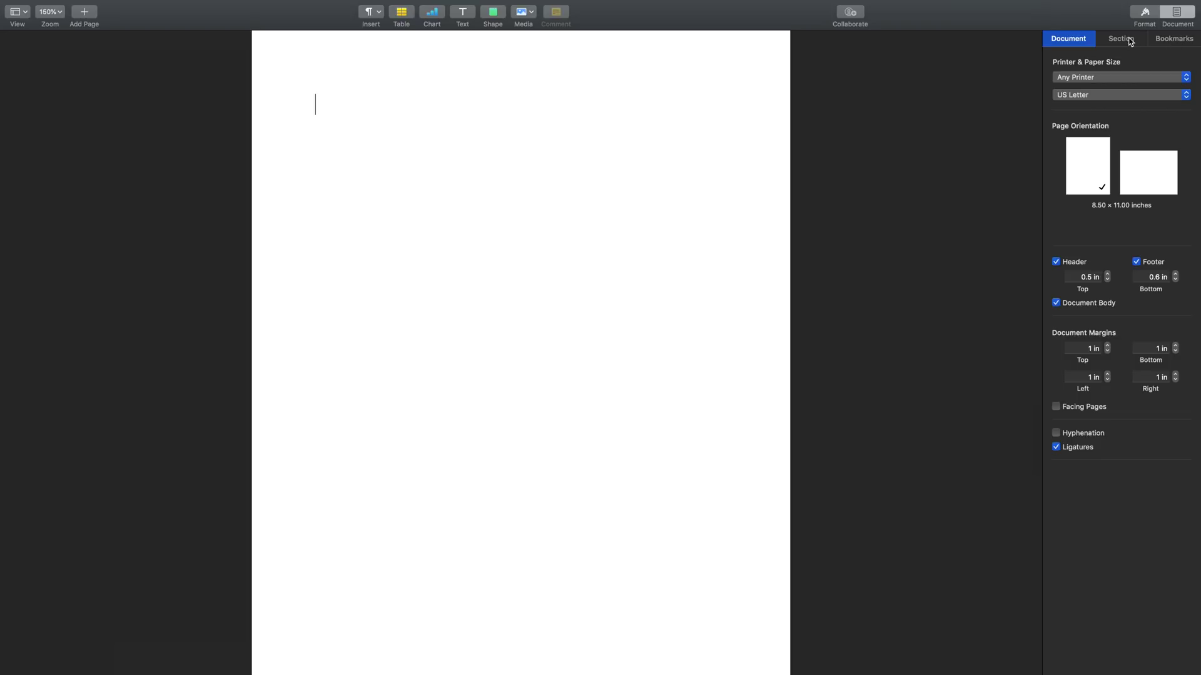
left_click(1144, 13)
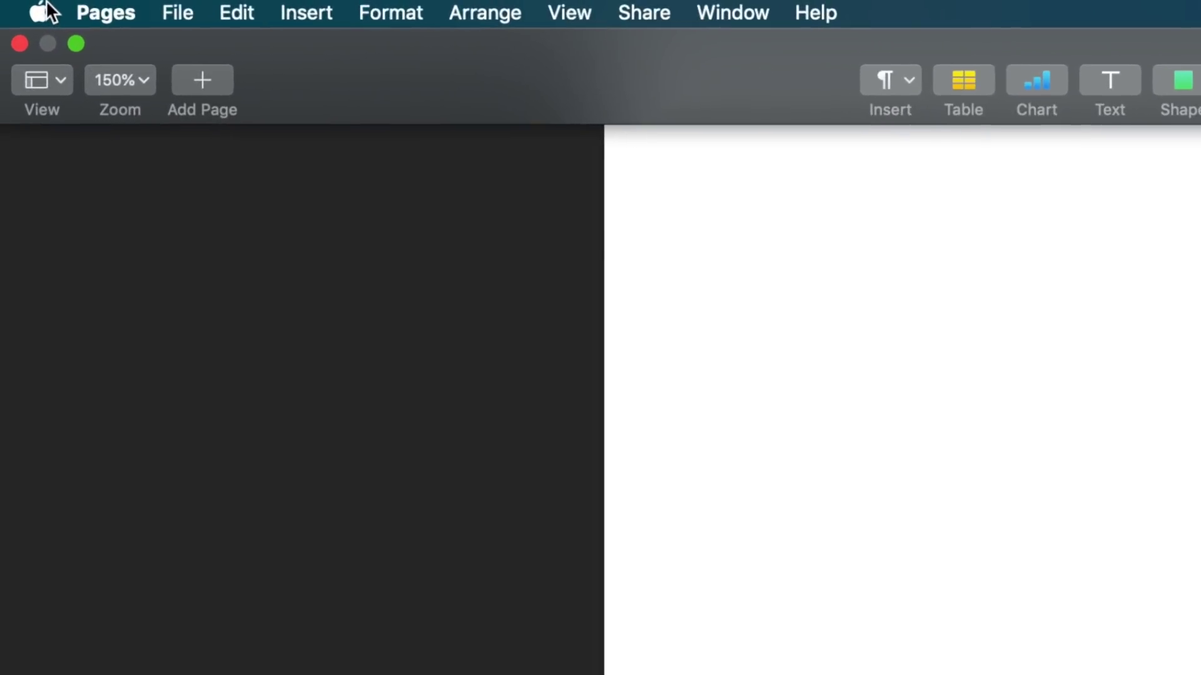
- In Pages Preferences, make new documents start from the Blank template
left_click(101, 12)
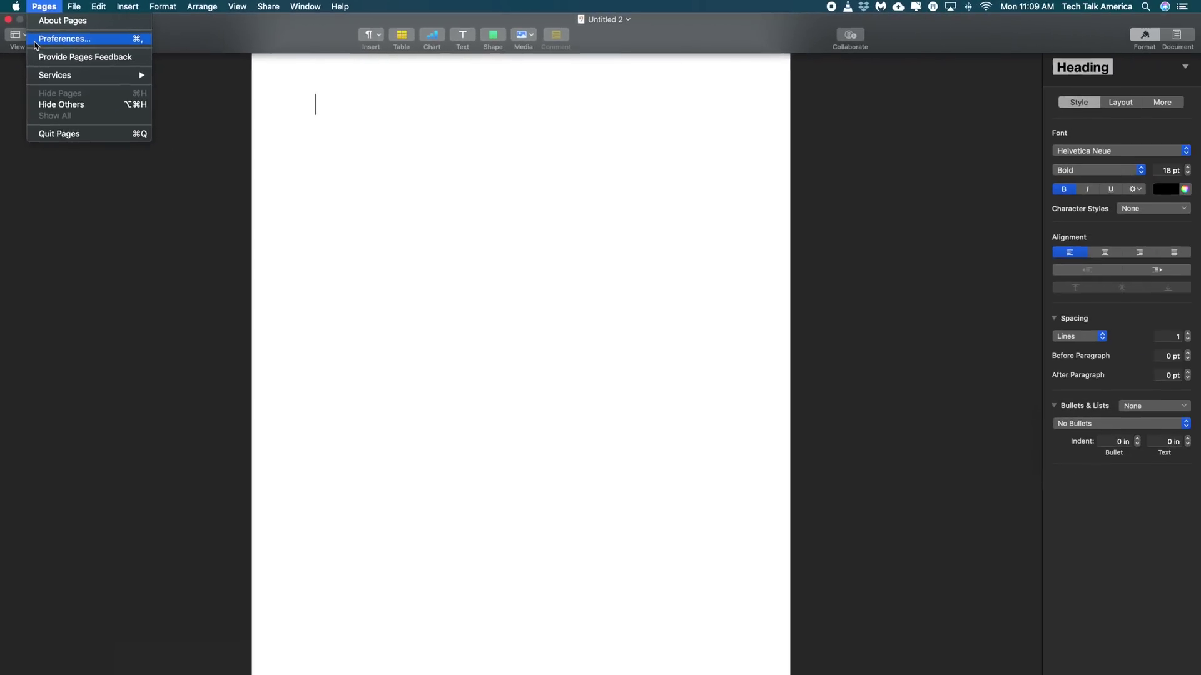
left_click(87, 90)
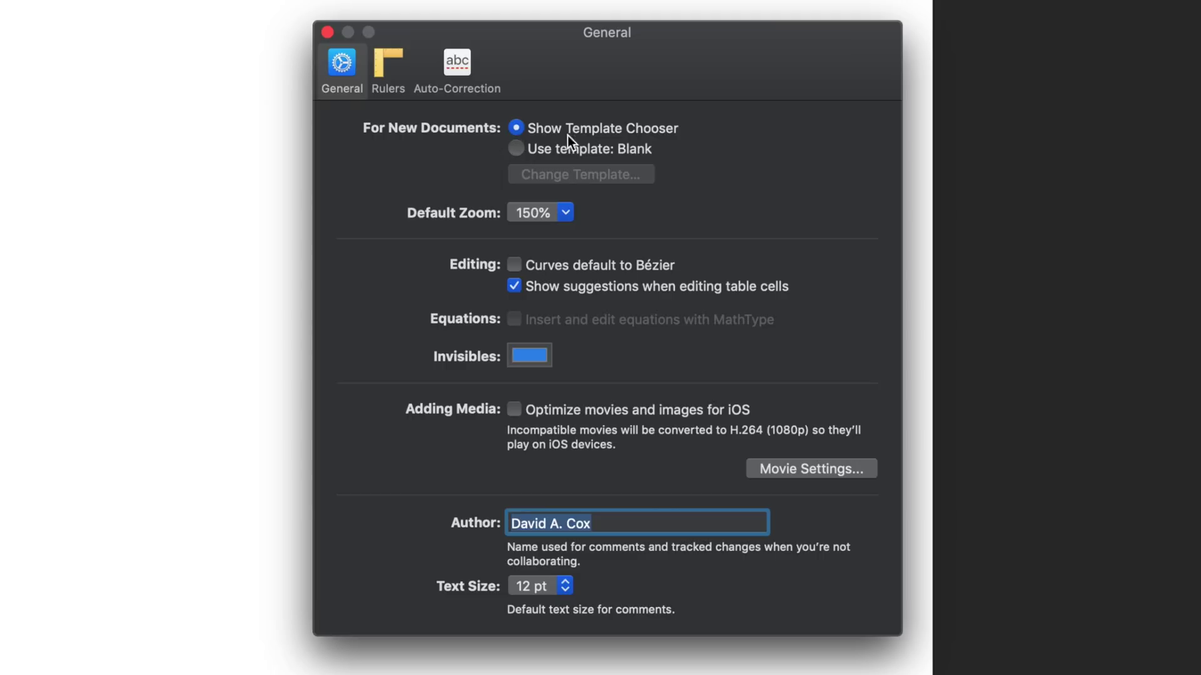
left_click(530, 152)
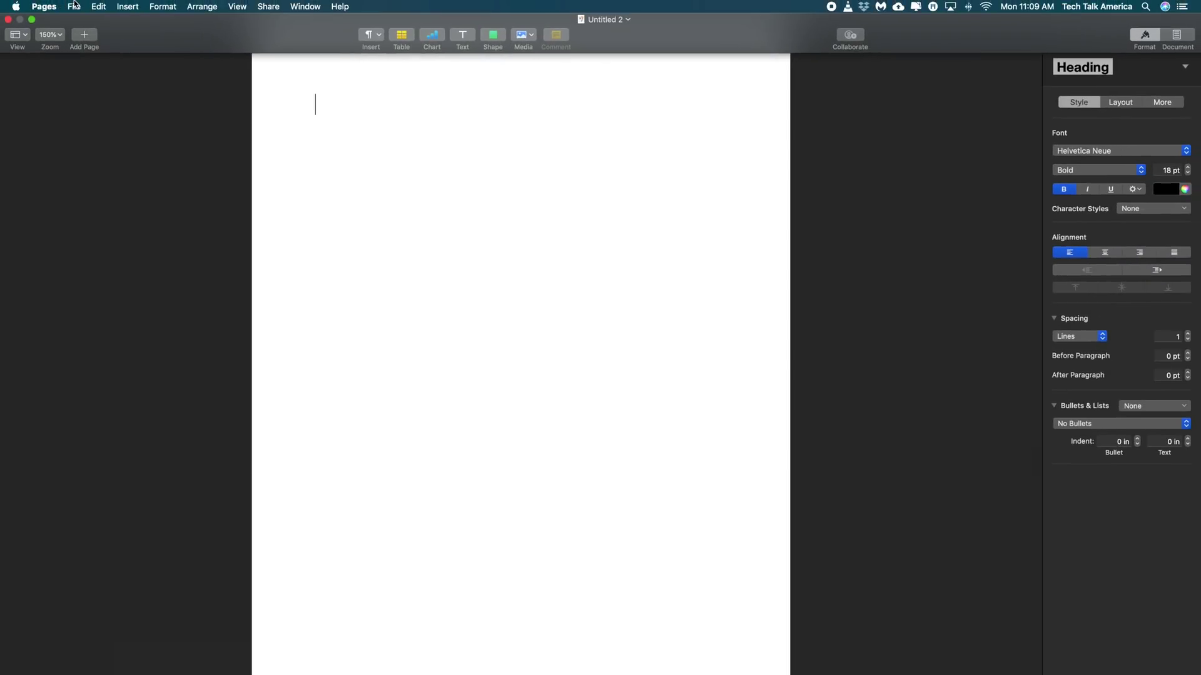
- Compare the File menu's normal commands with its Option-key alternates
left_click(74, 7)
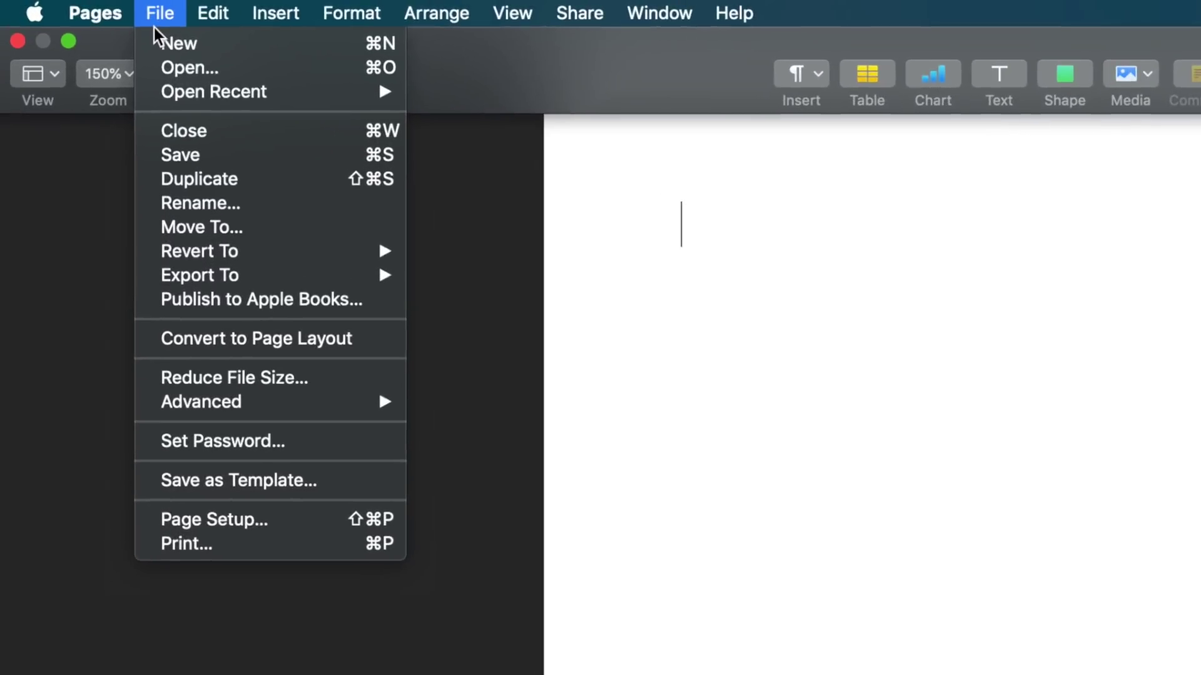
key("alt")
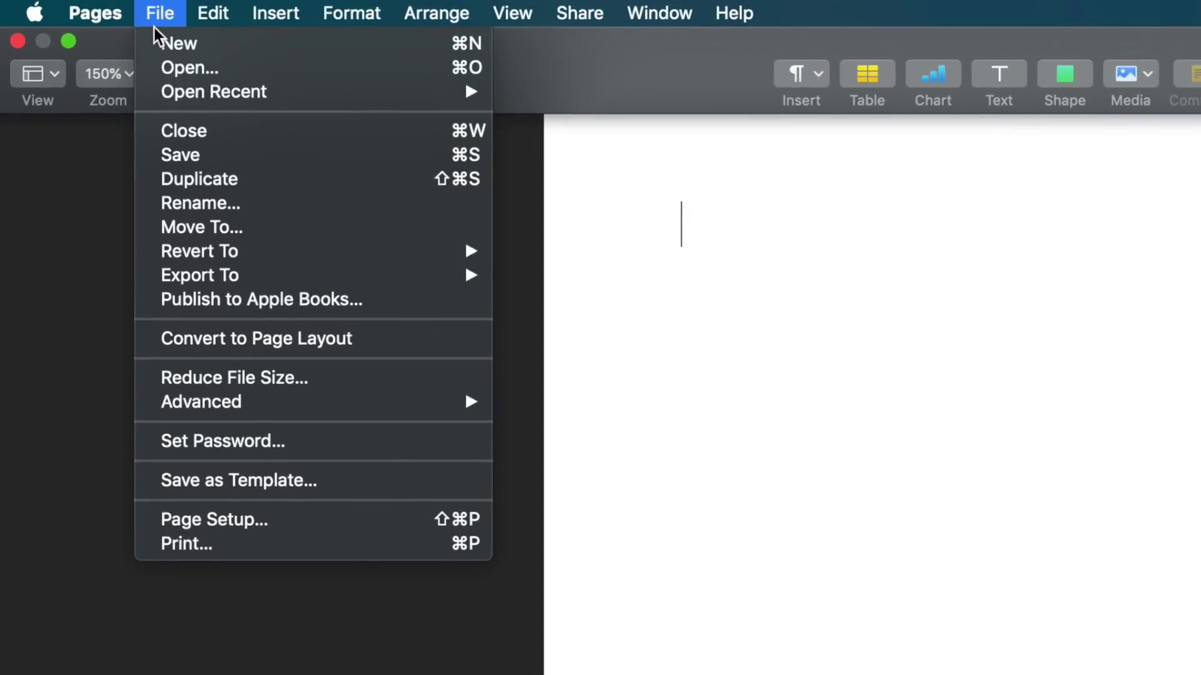
key("alt")
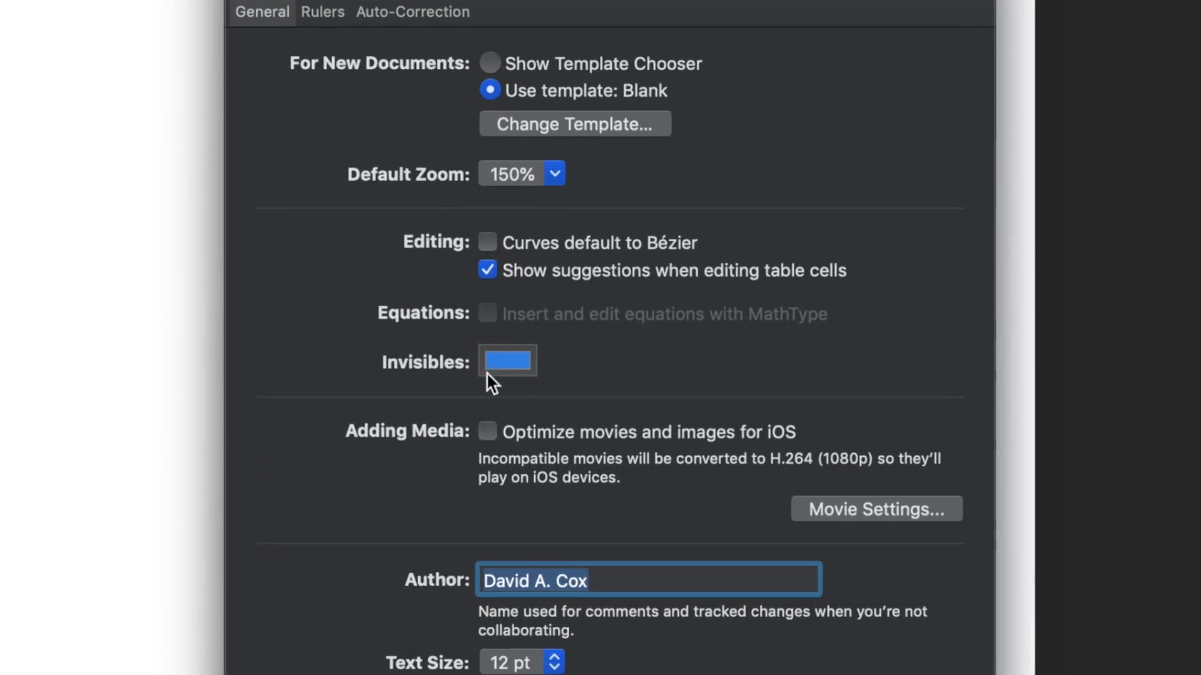
- Leave Default Zoom at 150% and show the Auto-Correction preferences
left_click(552, 181)
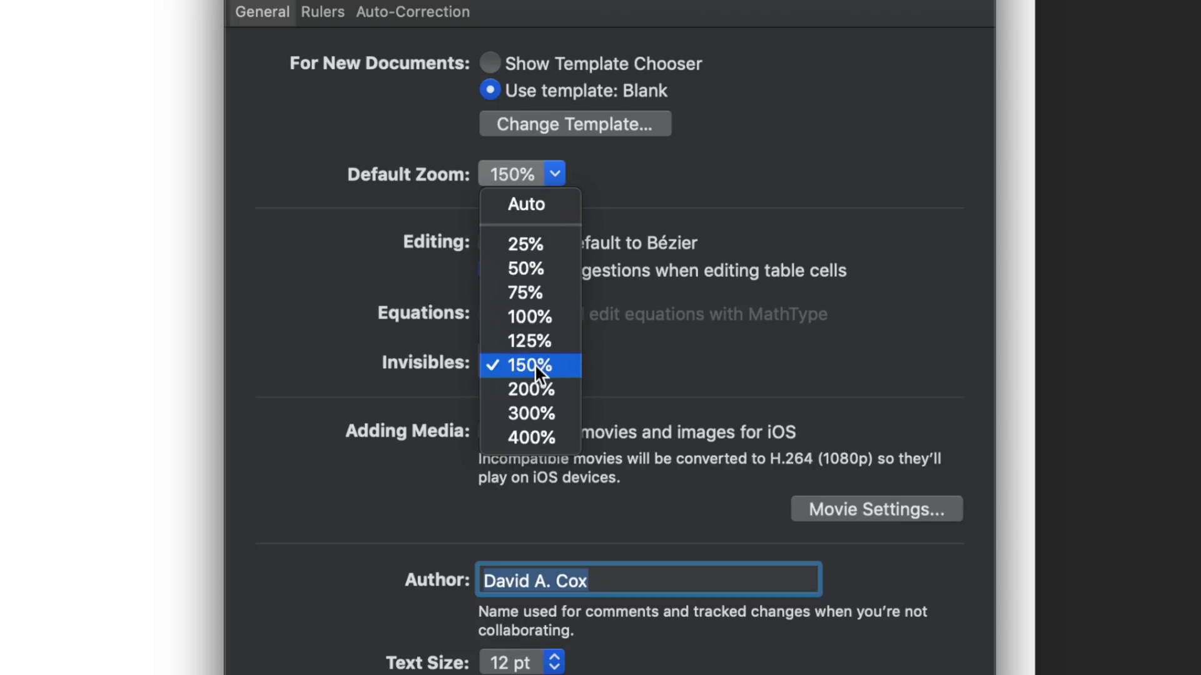
left_click(606, 201)
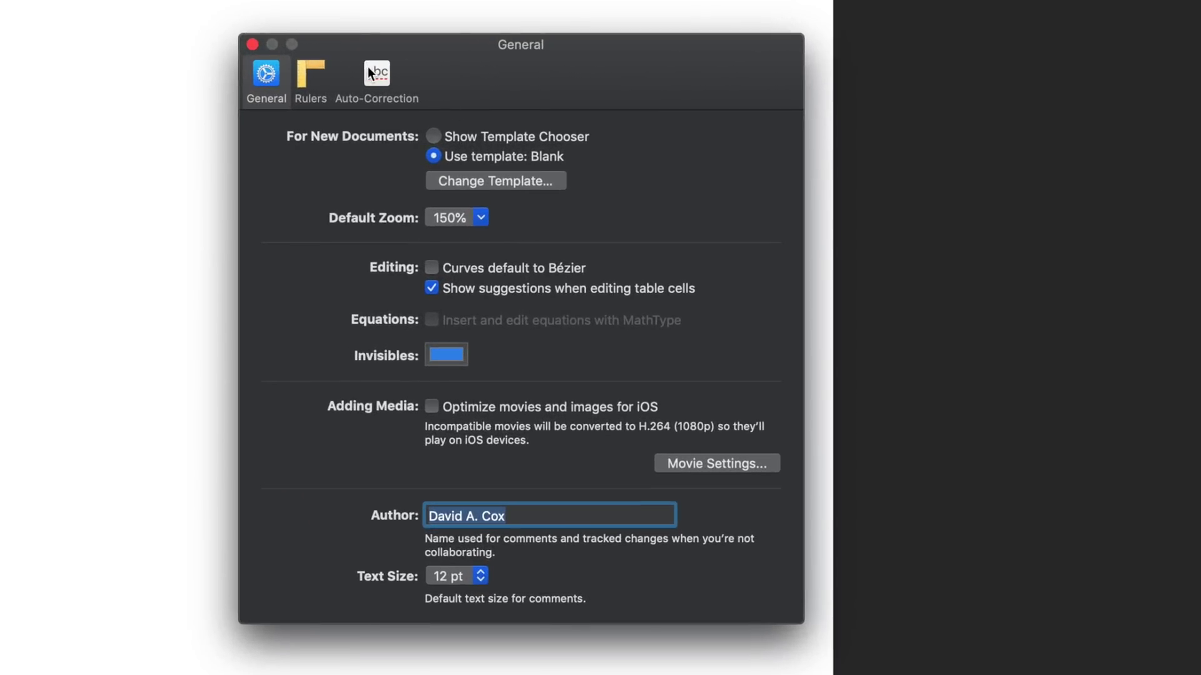
left_click(367, 66)
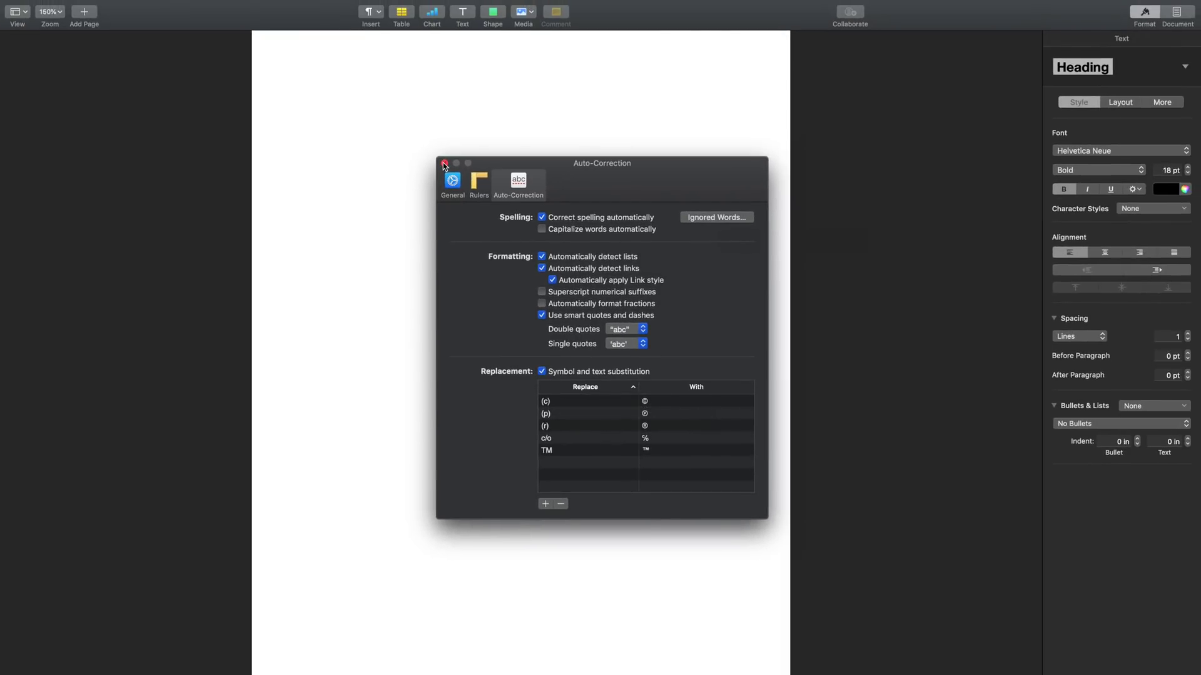
- Close the Preferences window after reviewing Auto-Correction, then open the Apple menu
left_click(444, 163)
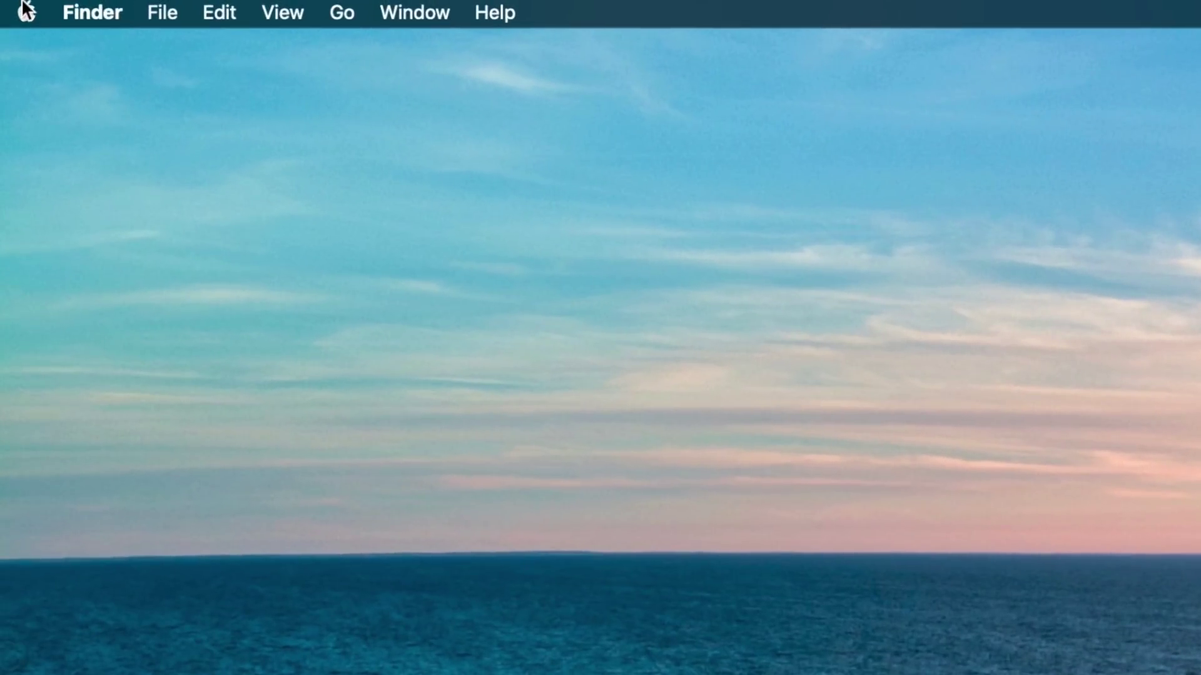
left_click(26, 10)
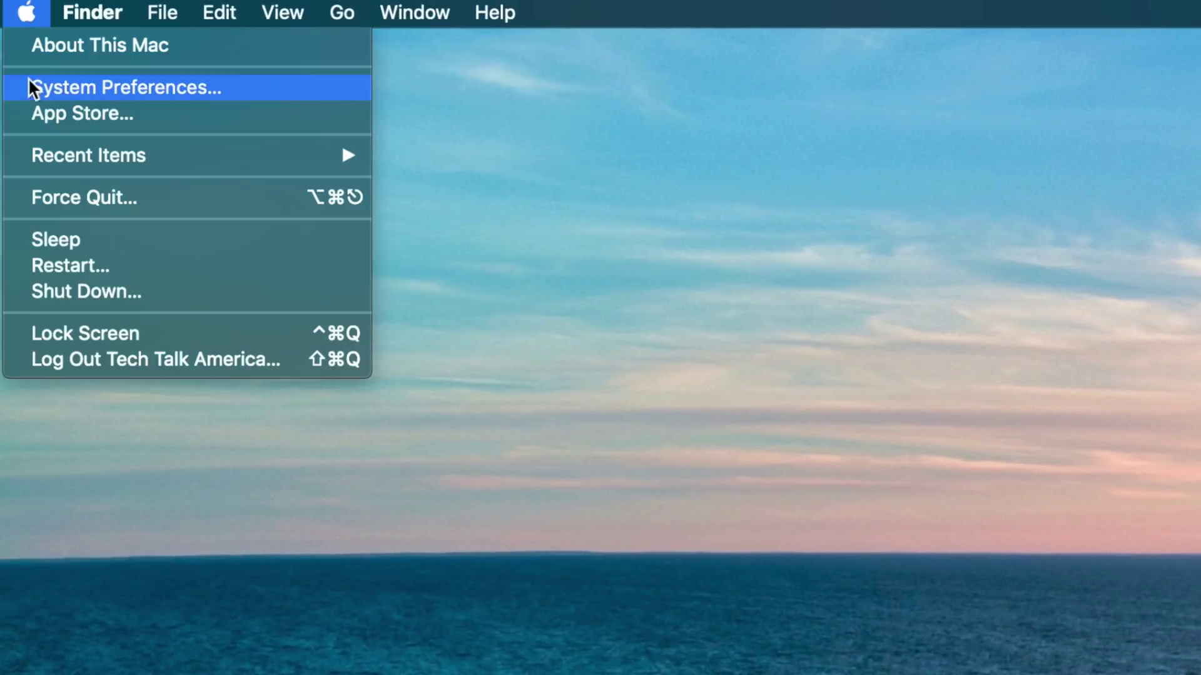
- In System Preferences Keyboard > Text, add a replacement shortcut 'drivingdirections'
left_click(29, 97)
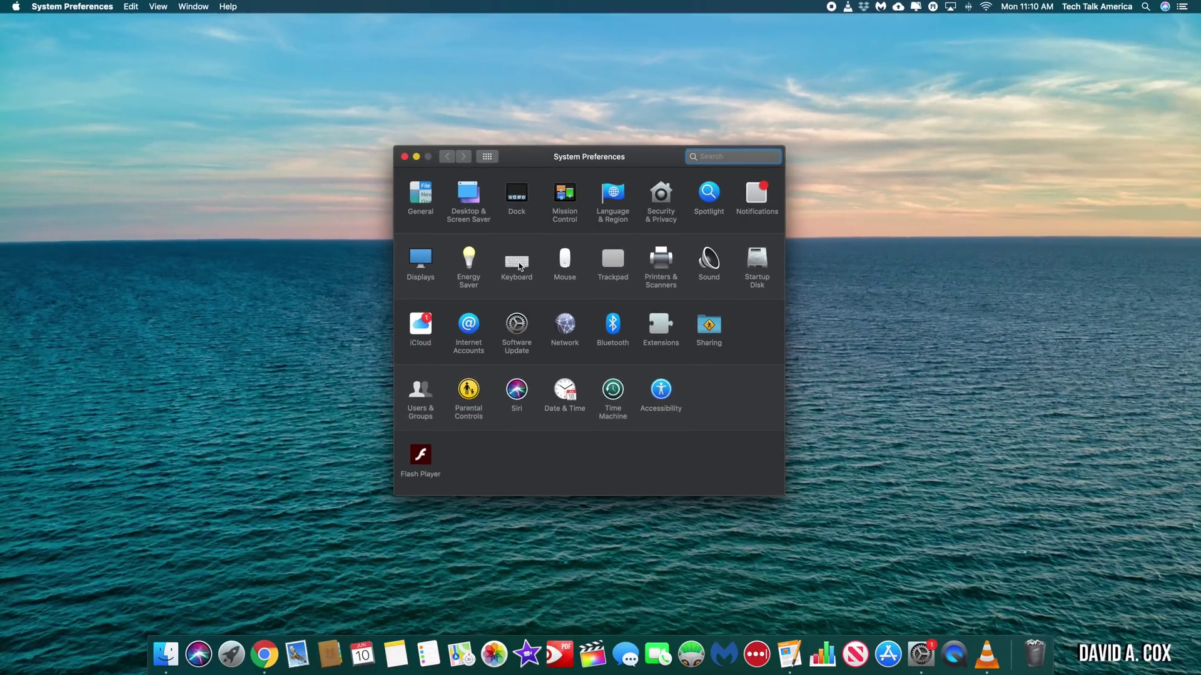
left_click(618, 315)
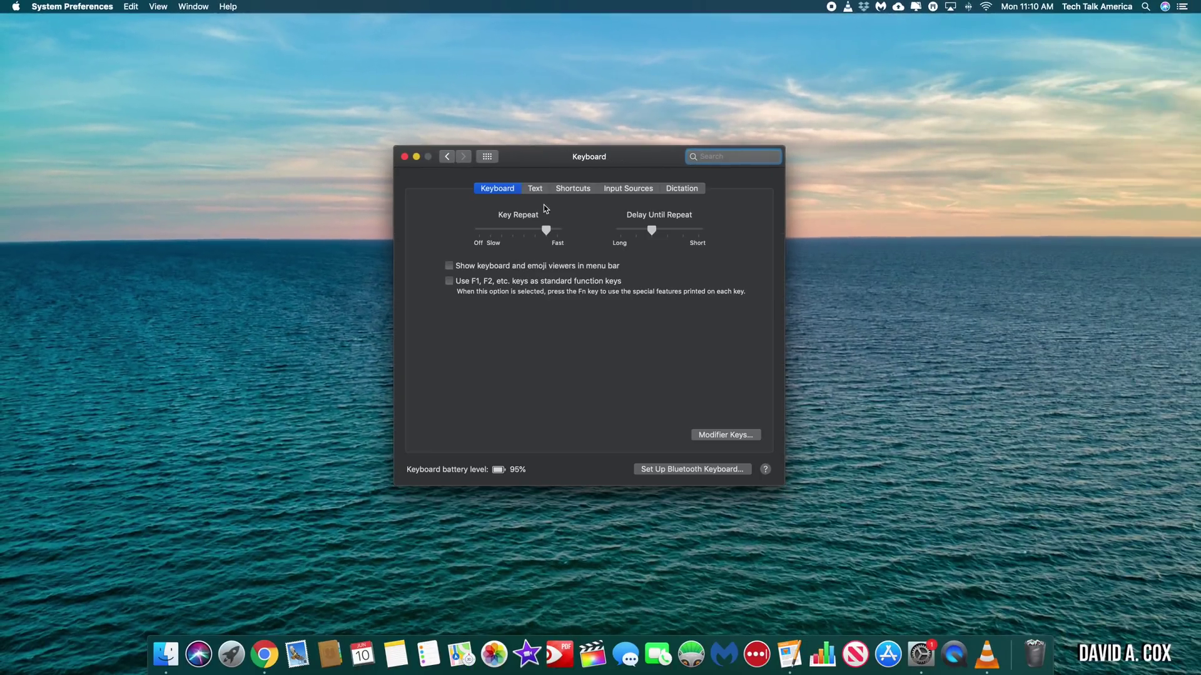
left_click(536, 189)
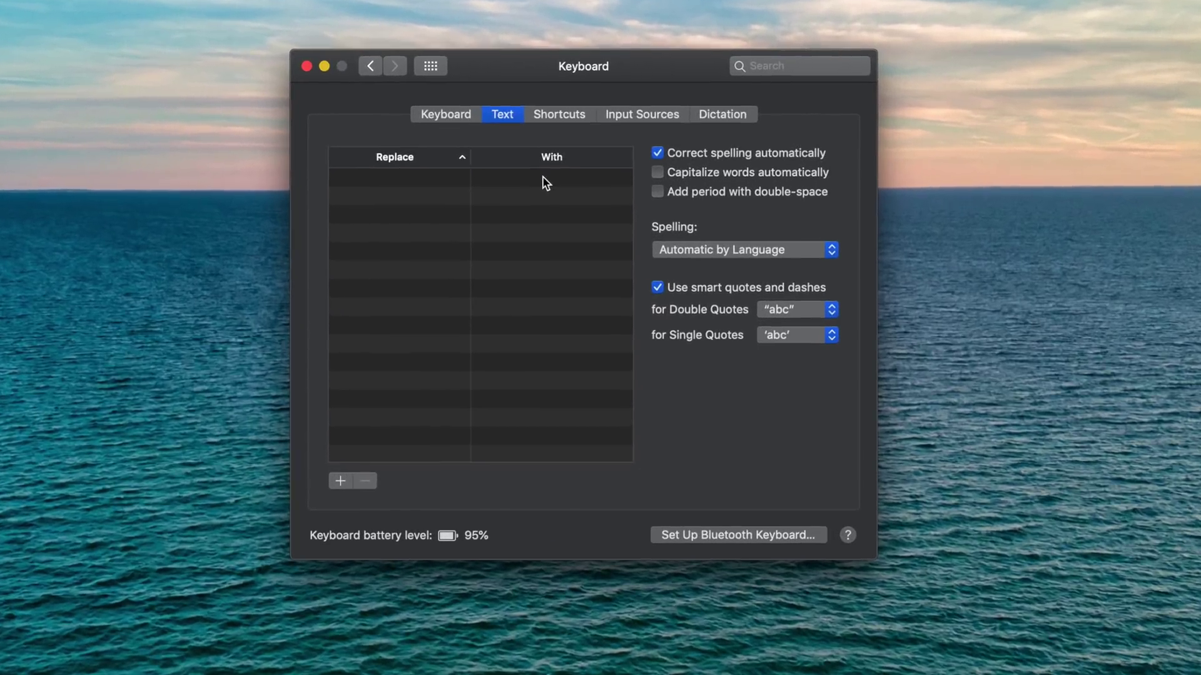
left_click(340, 480)
type("d")
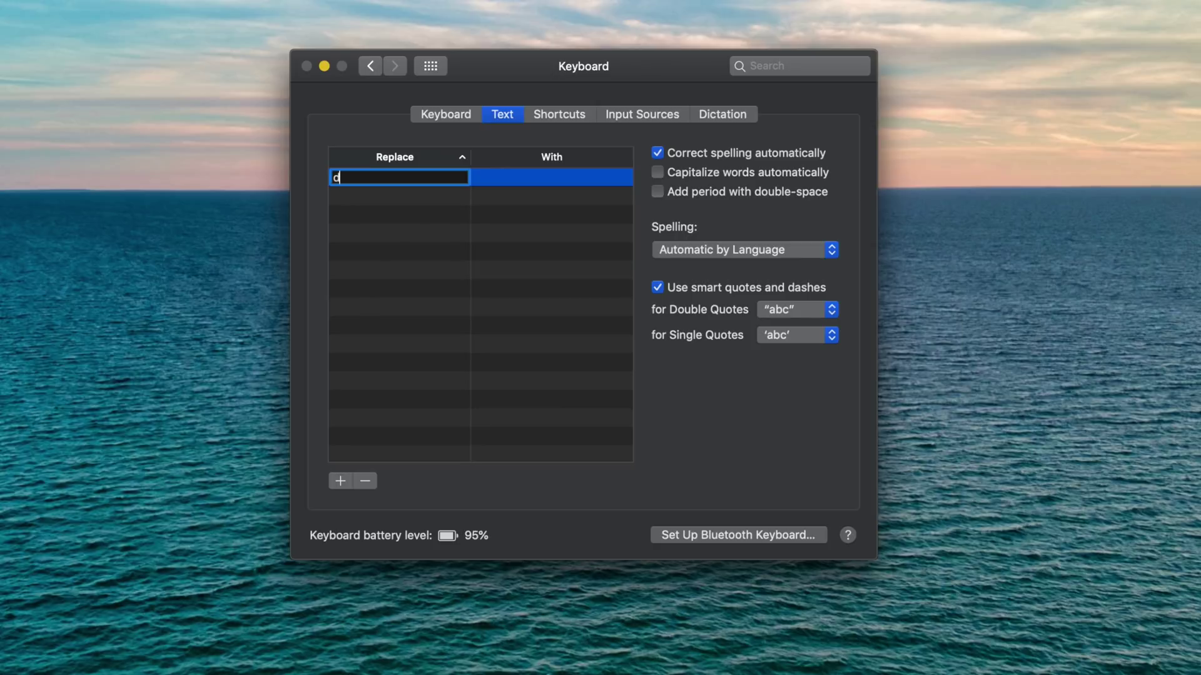
type("rivingdirections")
- Set its replacement to 'Drive until you reach the end of the world and then turn left.'
left_click(508, 179)
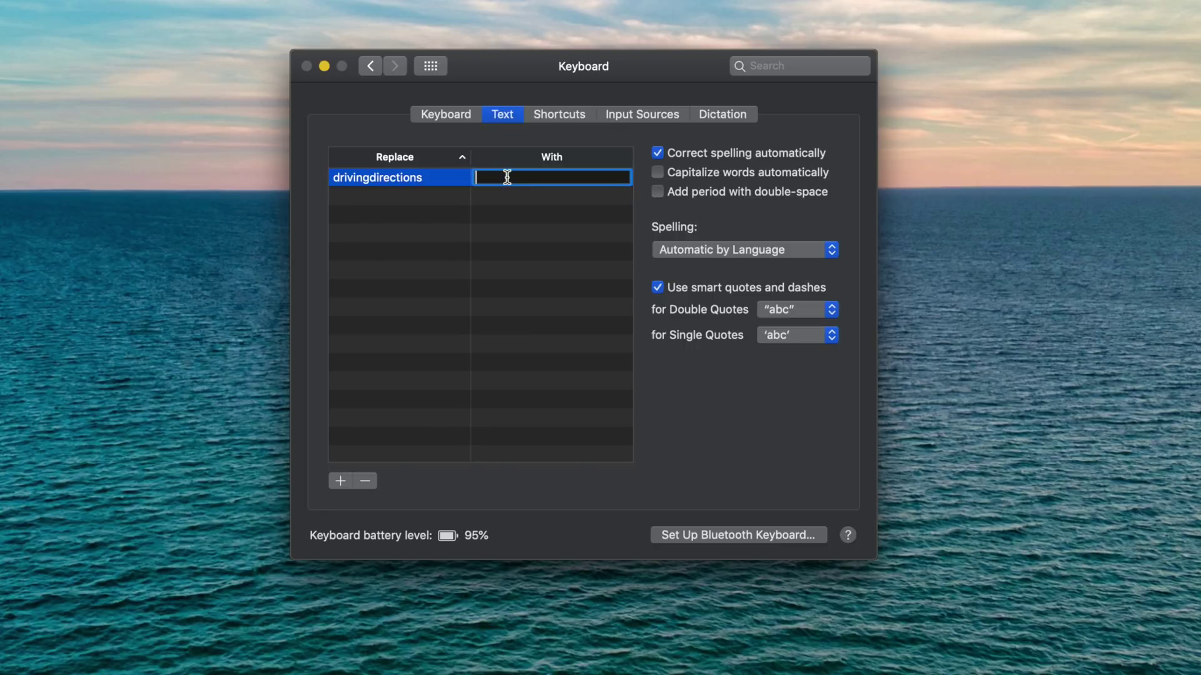
type("Drive unti")
type("l you reach the end of ht")
type("e worl")
key("BackSpace")
key("BackSpace")
key("BackSpace")
key("BackSpace")
key("BackSpace")
key("BackSpace")
key("BackSpace")
type("e world and then turn left.")
left_click(569, 252)
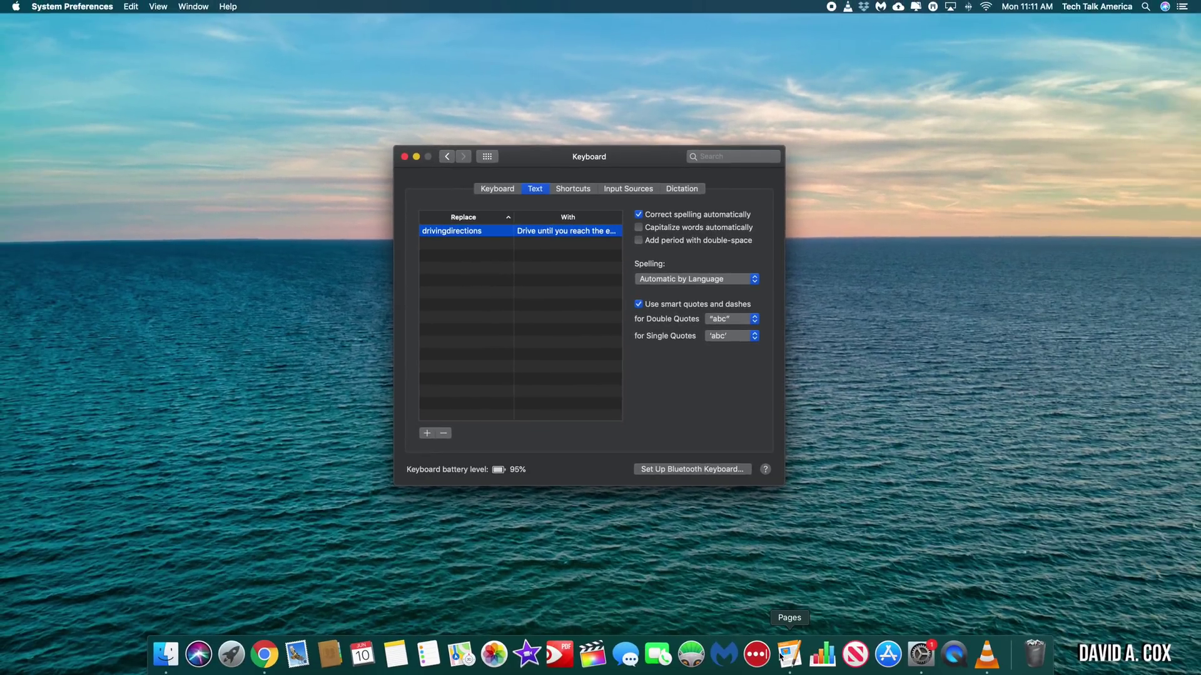
left_click(790, 654)
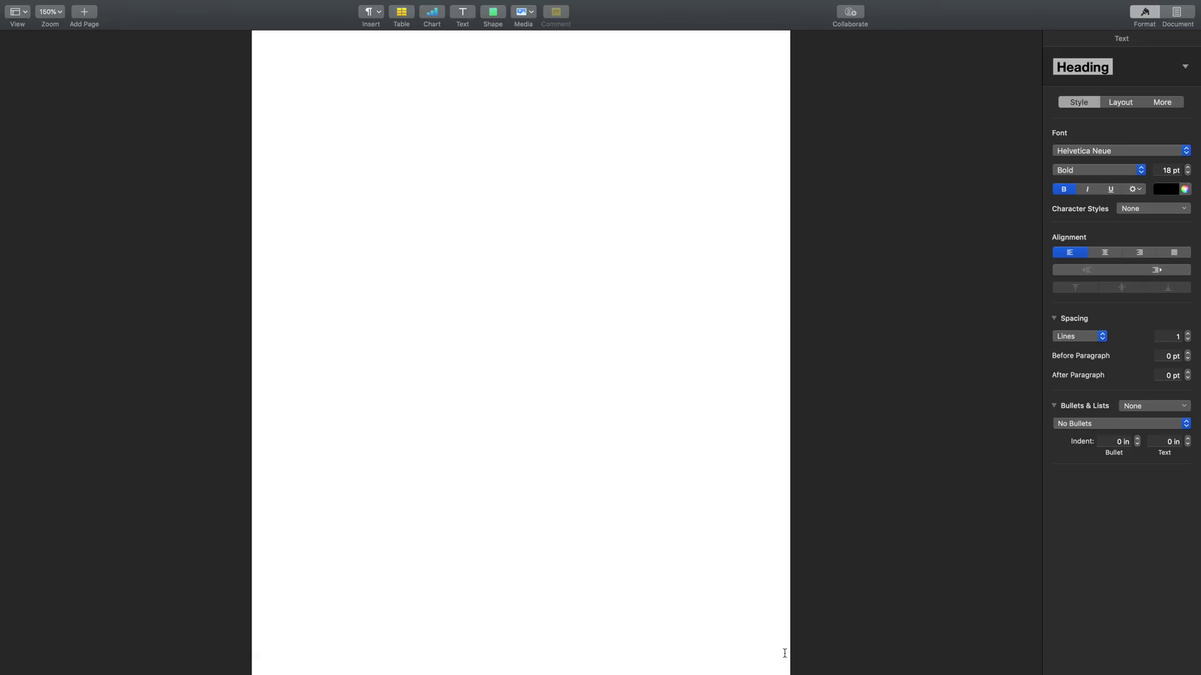
- Type drivingdirections to test the replacement and return to the full-screen Untitled 2 document
type("drivingdirections")
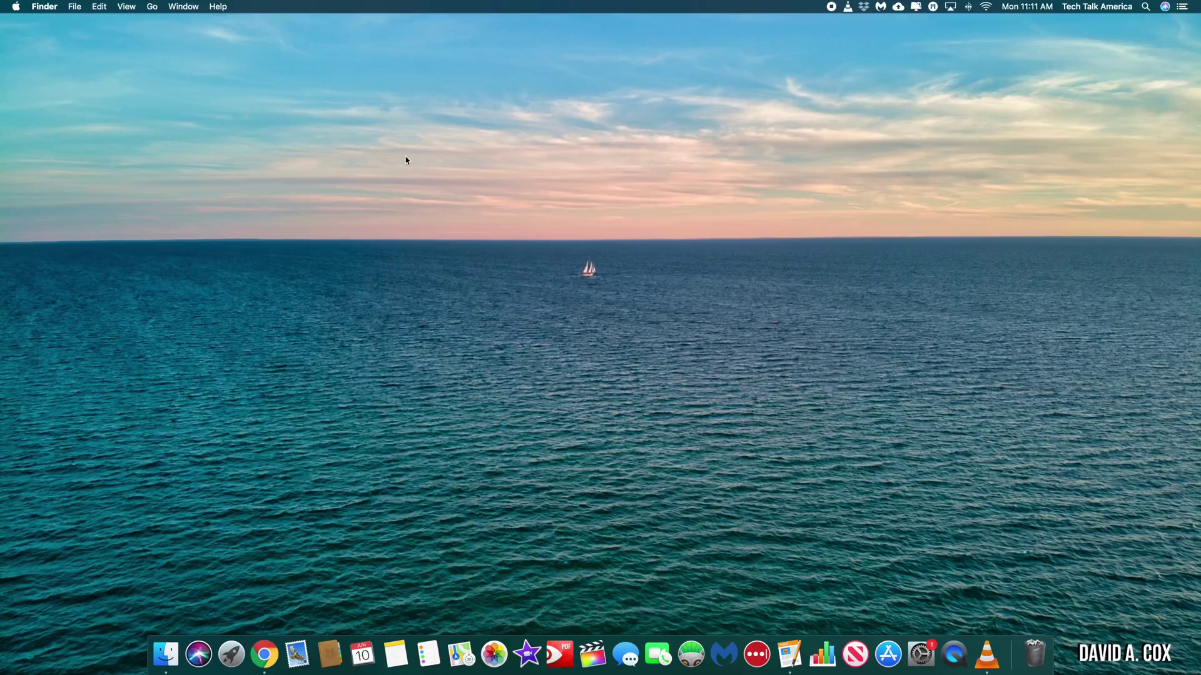
key("ctrl+Right")
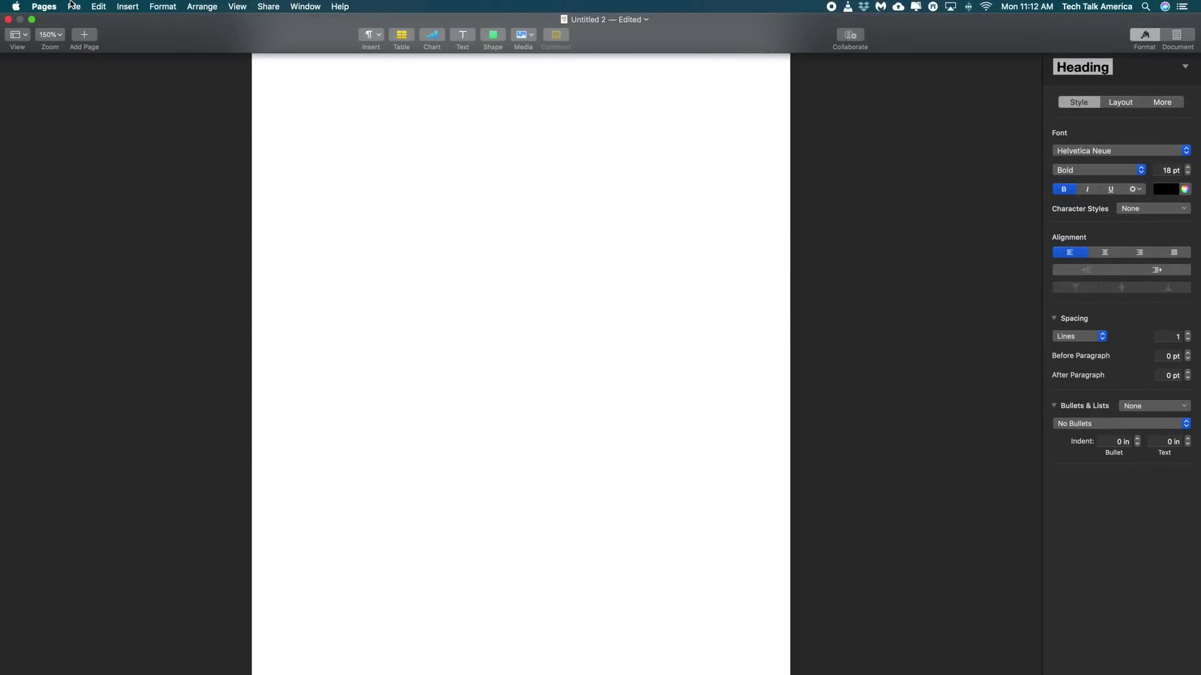
left_click(73, 6)
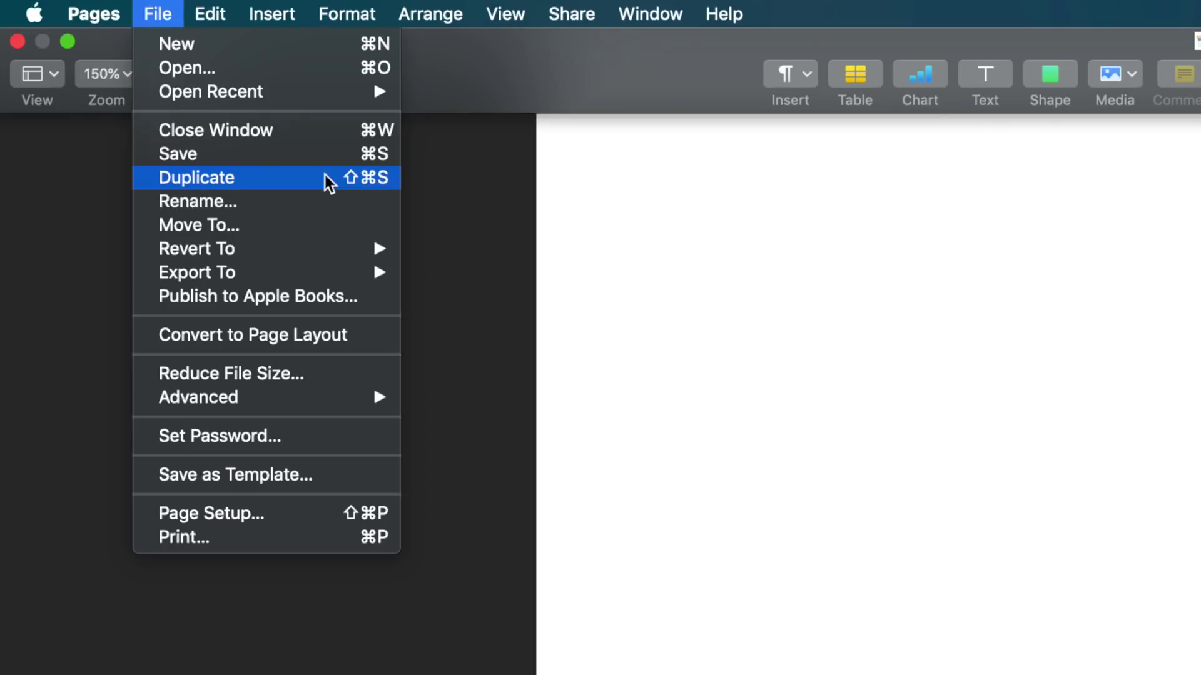
- Check the File menu's Option alternates, then choose PDF from the Export To formats
key("alt")
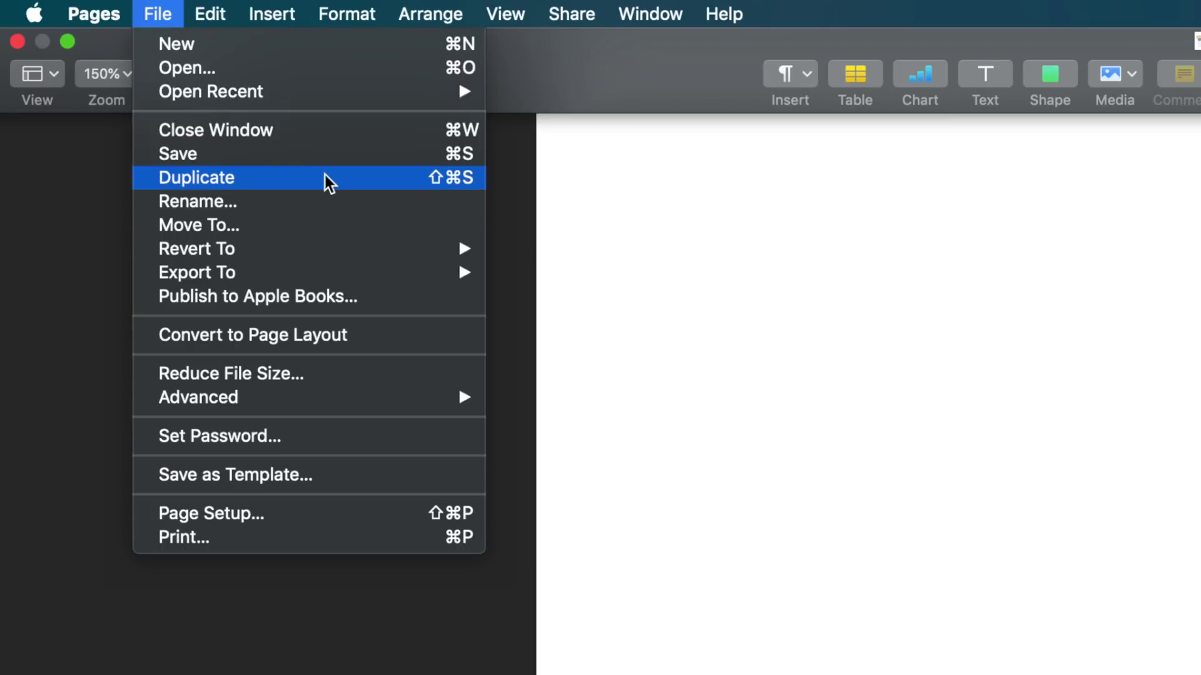
key("alt")
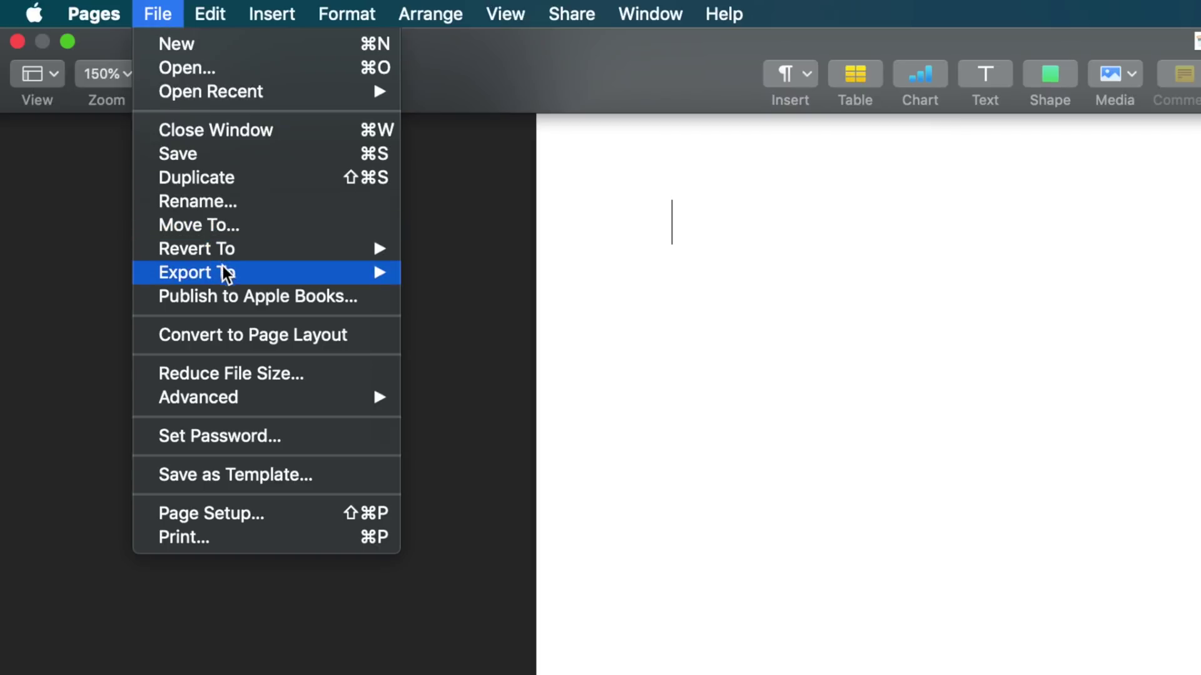
mouse_move(227, 273)
left_click(530, 269)
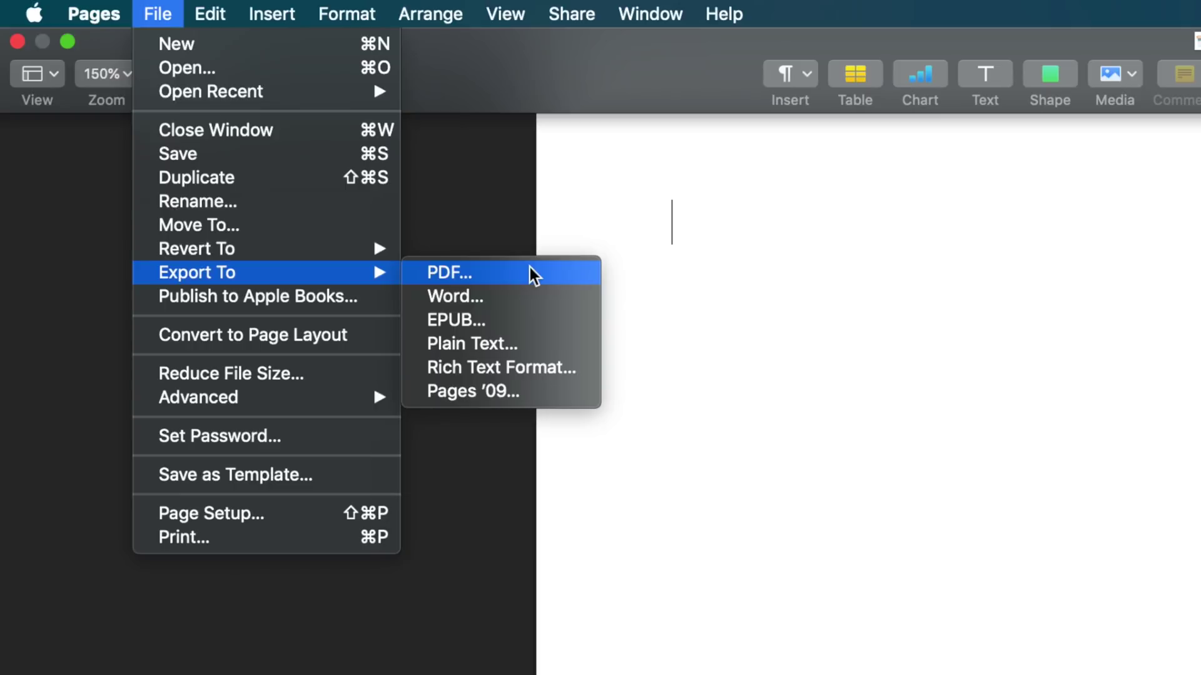
- Email a Word-format copy of the blank document as Untitled 2.docx
mouse_move(567, 19)
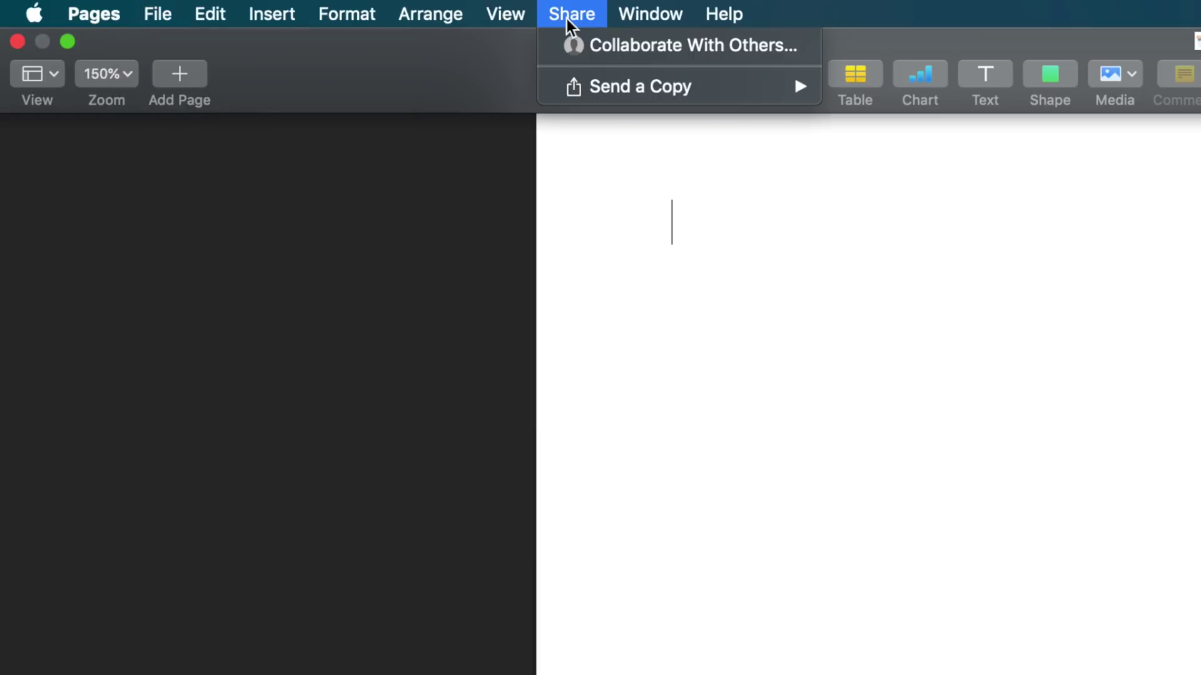
mouse_move(576, 92)
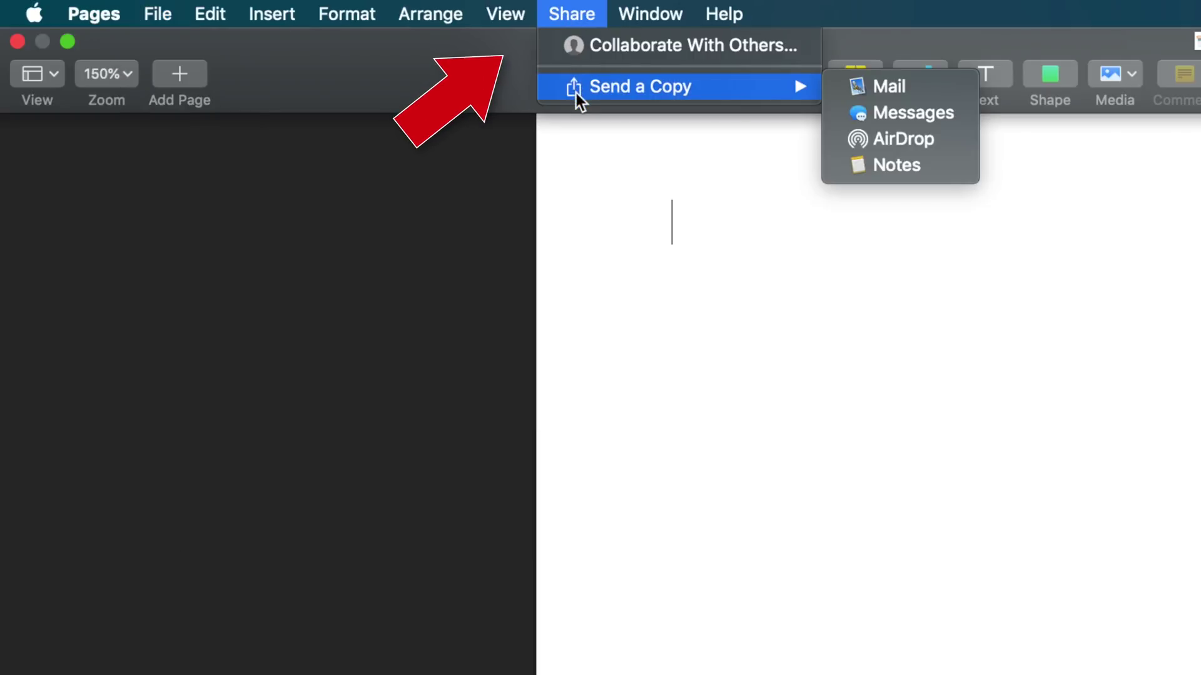
left_click(951, 86)
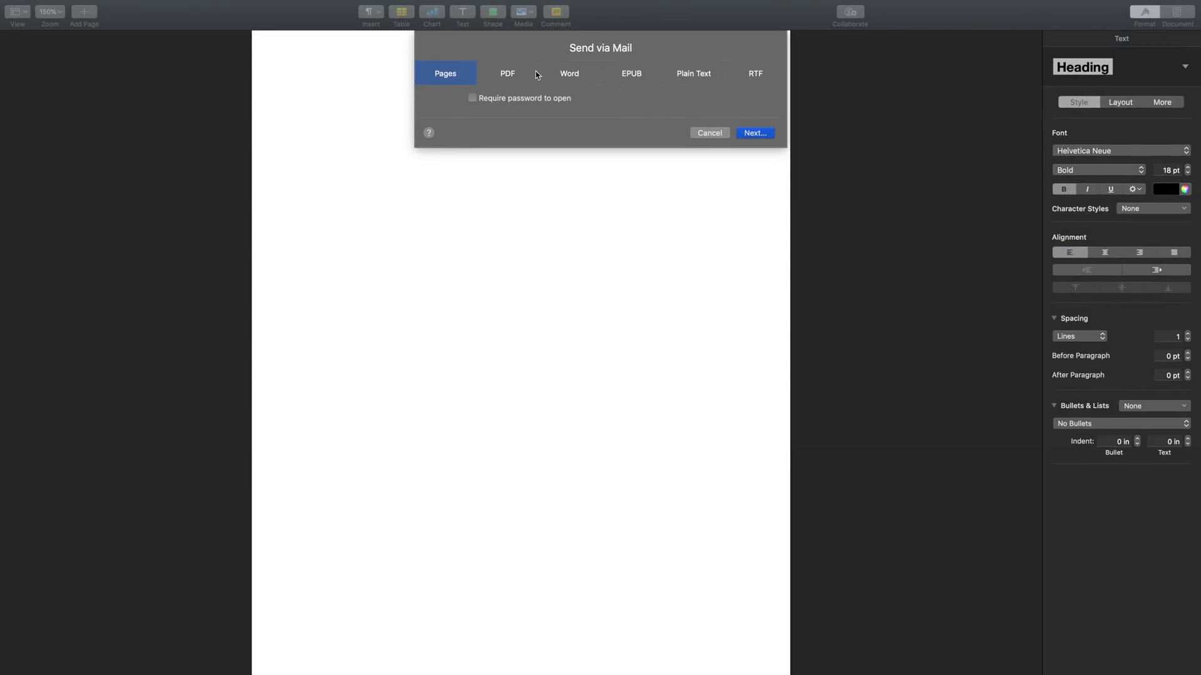
left_click(576, 73)
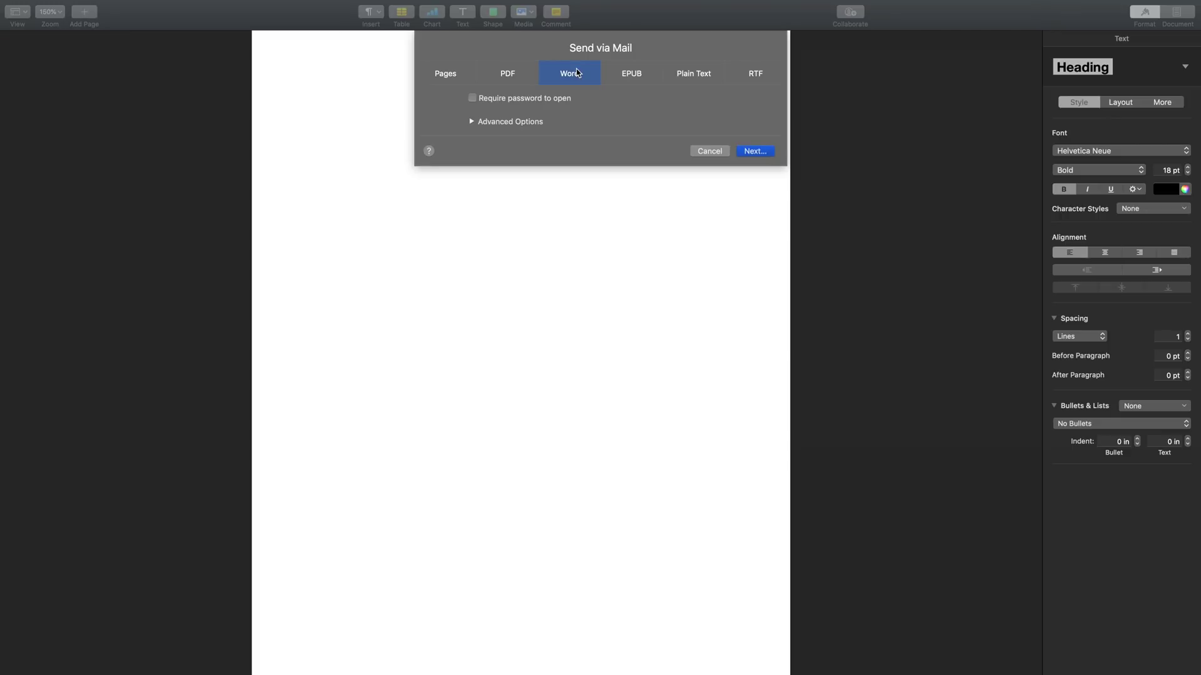
left_click(756, 151)
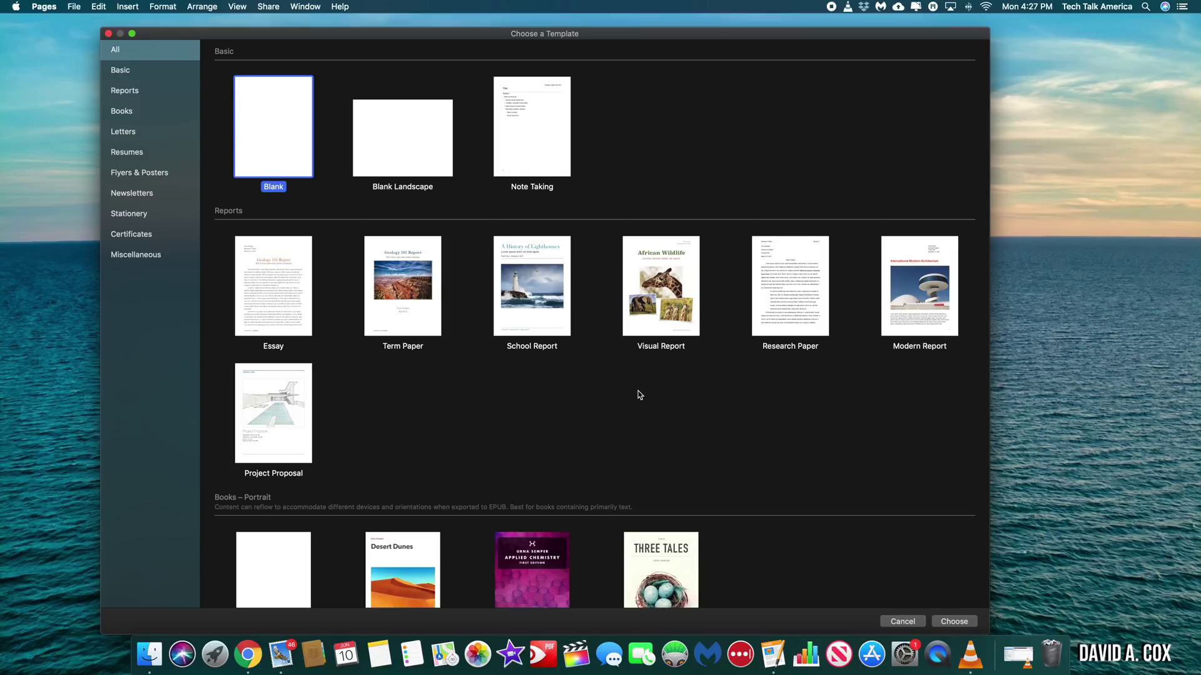
- Start a new Invoice document and set the company name to DEBBIE DOES DAHLIAS
scroll(639, 394, "down", 20)
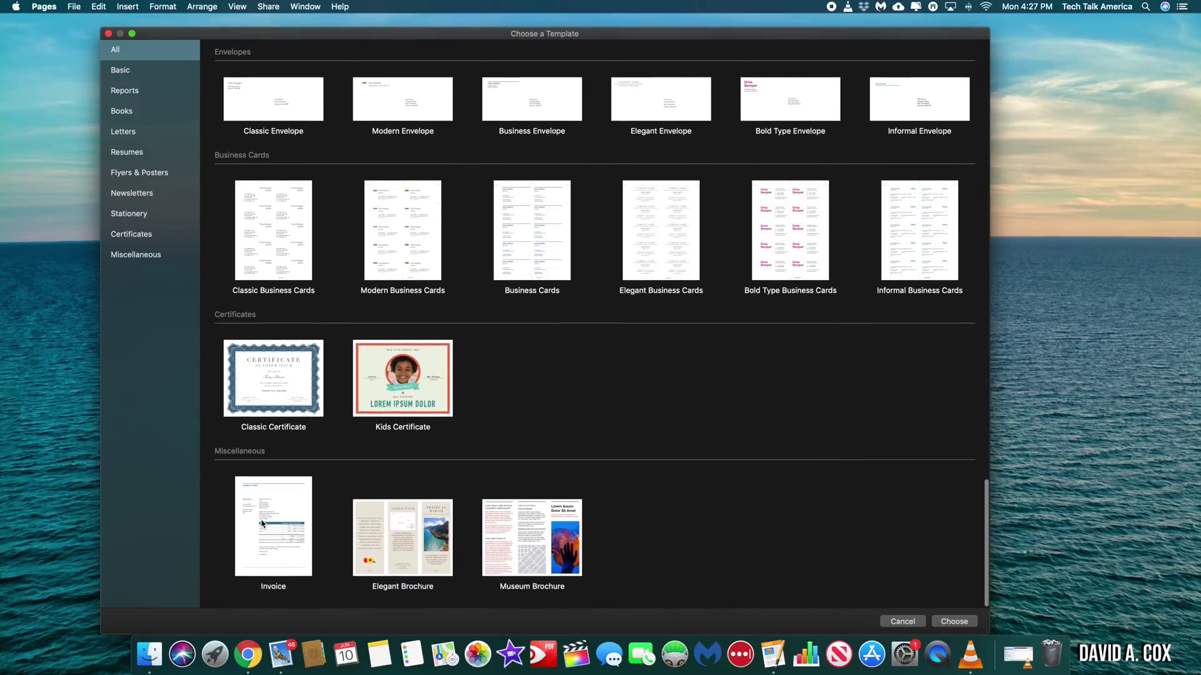
double_click(267, 521)
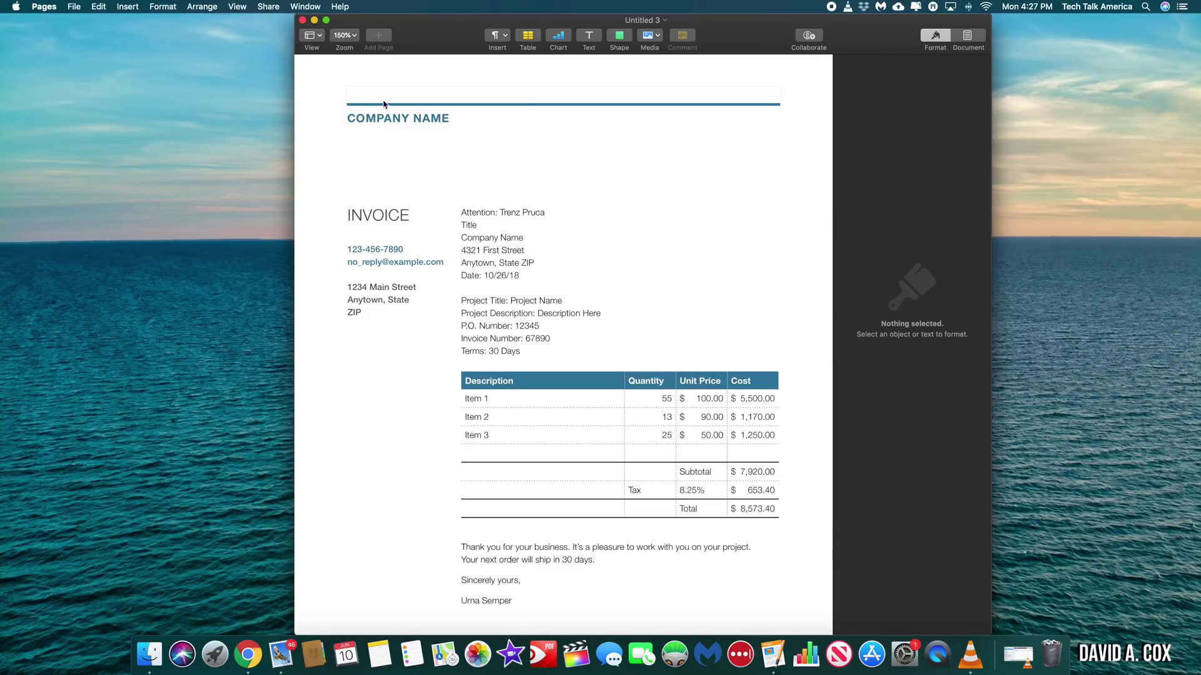
left_click(382, 119)
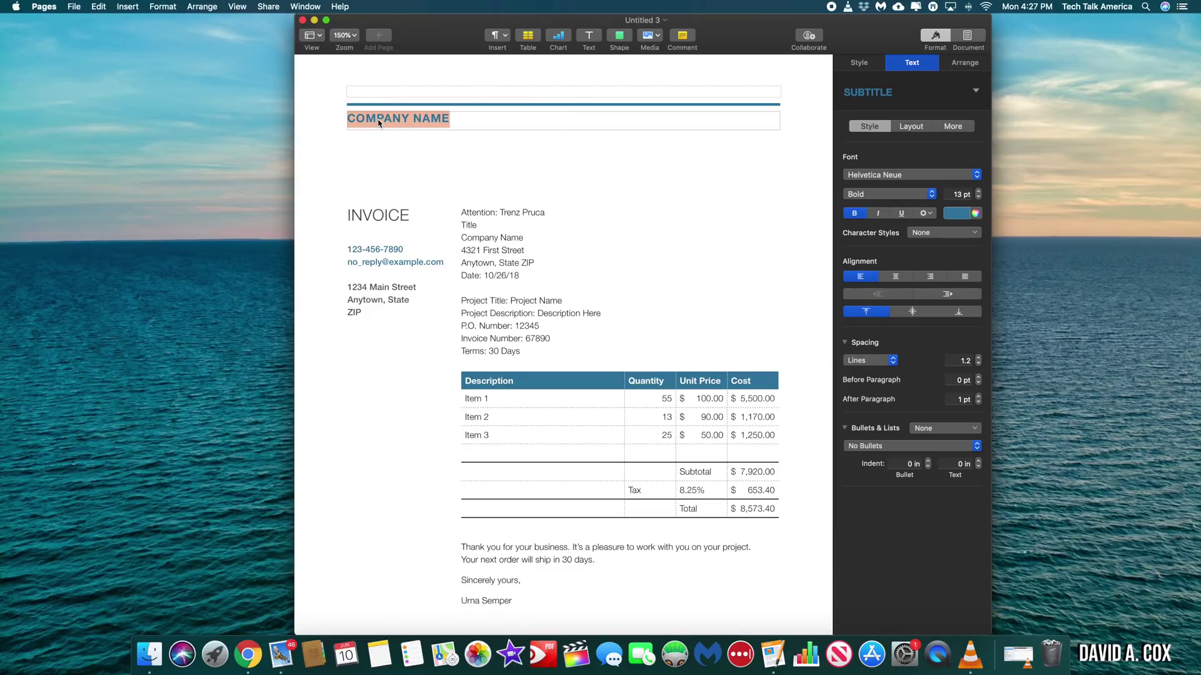
type("DEBBIE DOES")
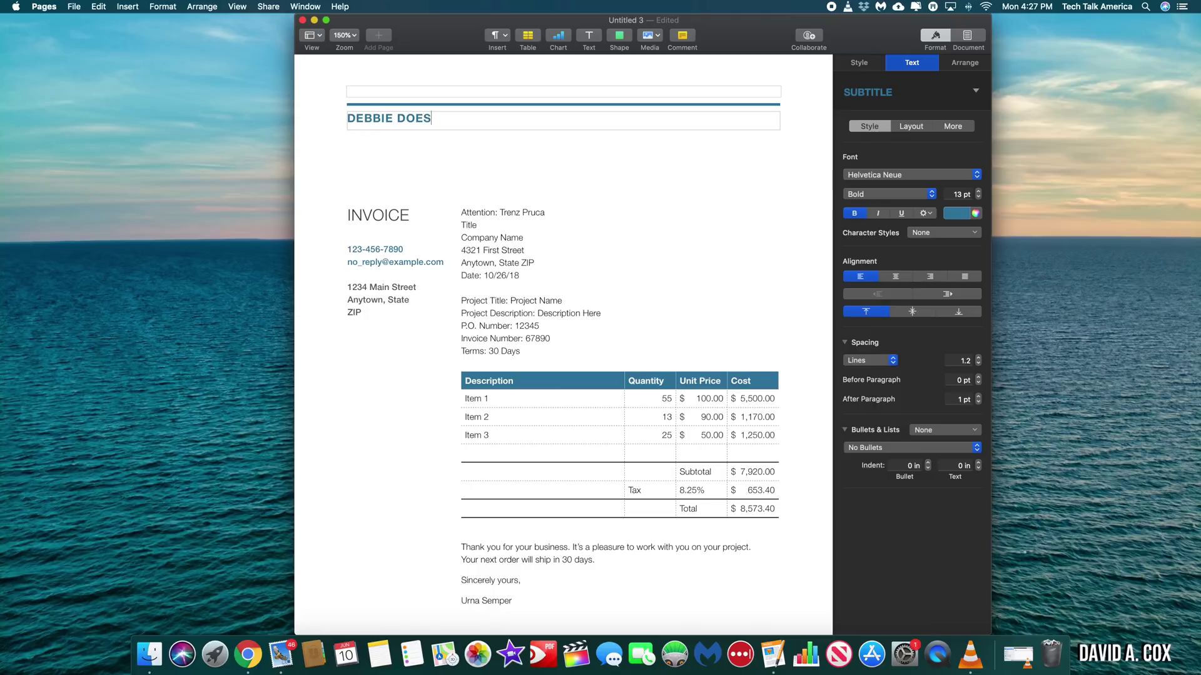
type(" DAHLIAS")
- Replace the street address, city line, phone number and e-mail placeholders with the business's contact details
left_click(353, 287)
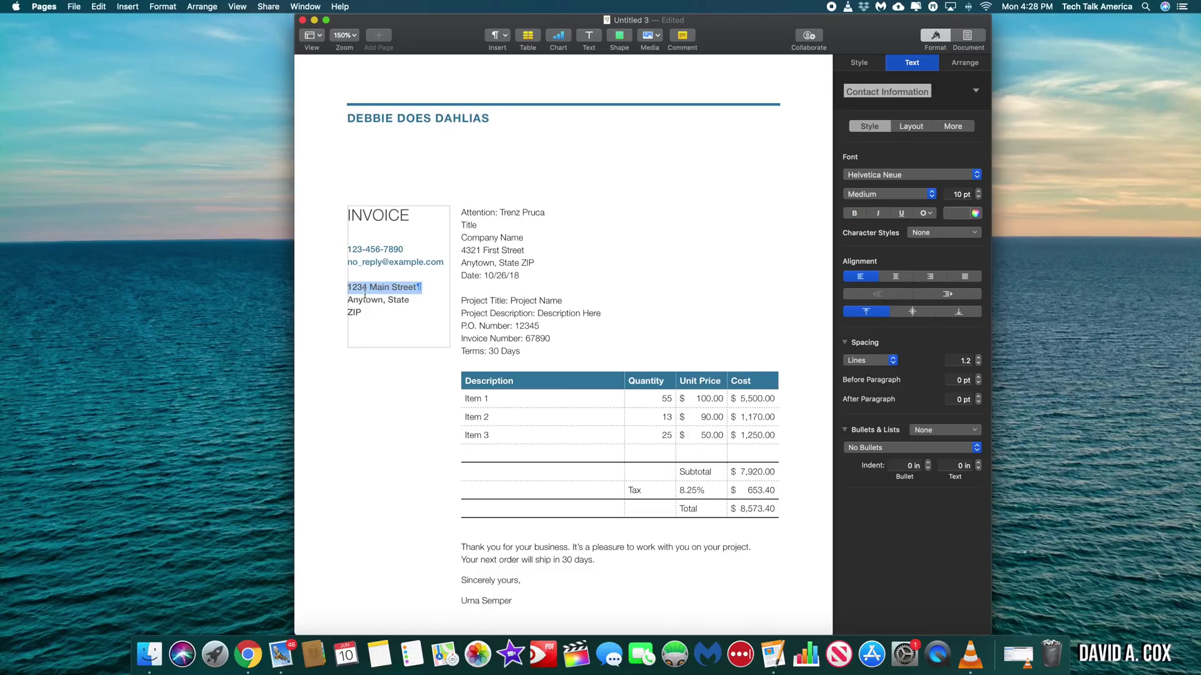
type("PO BOX 1566")
left_click(378, 307)
type("Province")
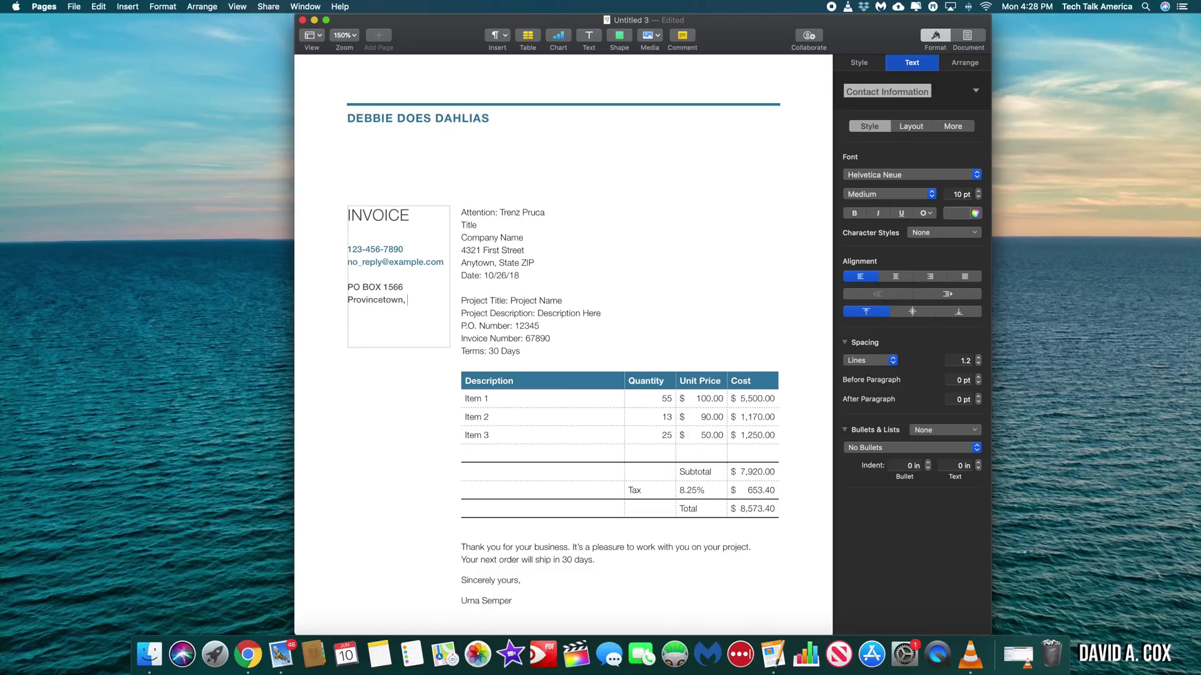
left_click(375, 249)
type("555.555.5555")
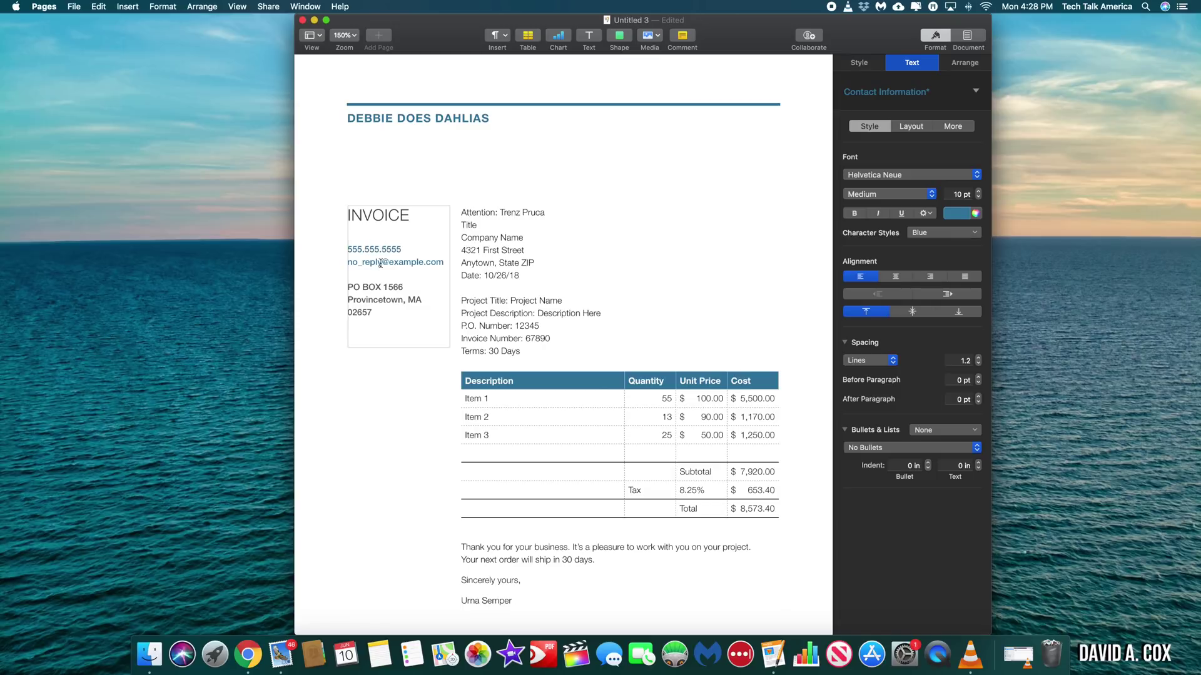
left_click(380, 263)
- Replace the recipient address block with 'Customer Name:' lines
left_click_drag(459, 212, 536, 300)
key("BackSpace")
key("BackSpace")
type("Customer Name:")
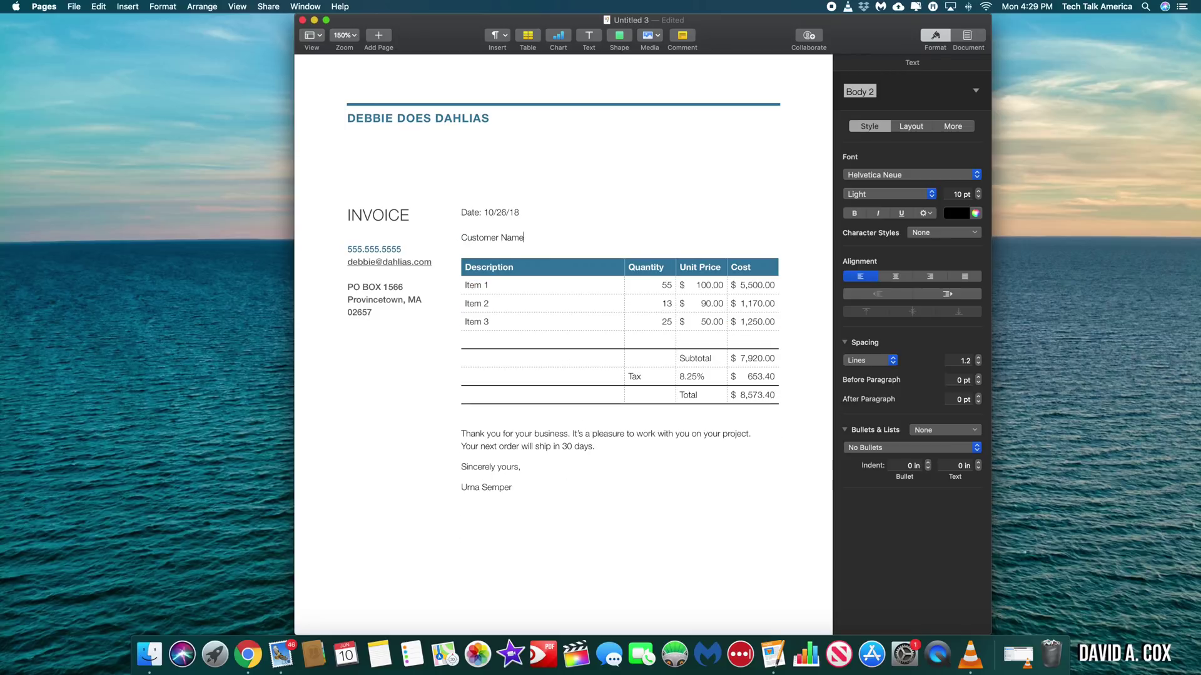
key("Return")
type("Customer Name: CUSTOMER NAME HERE")
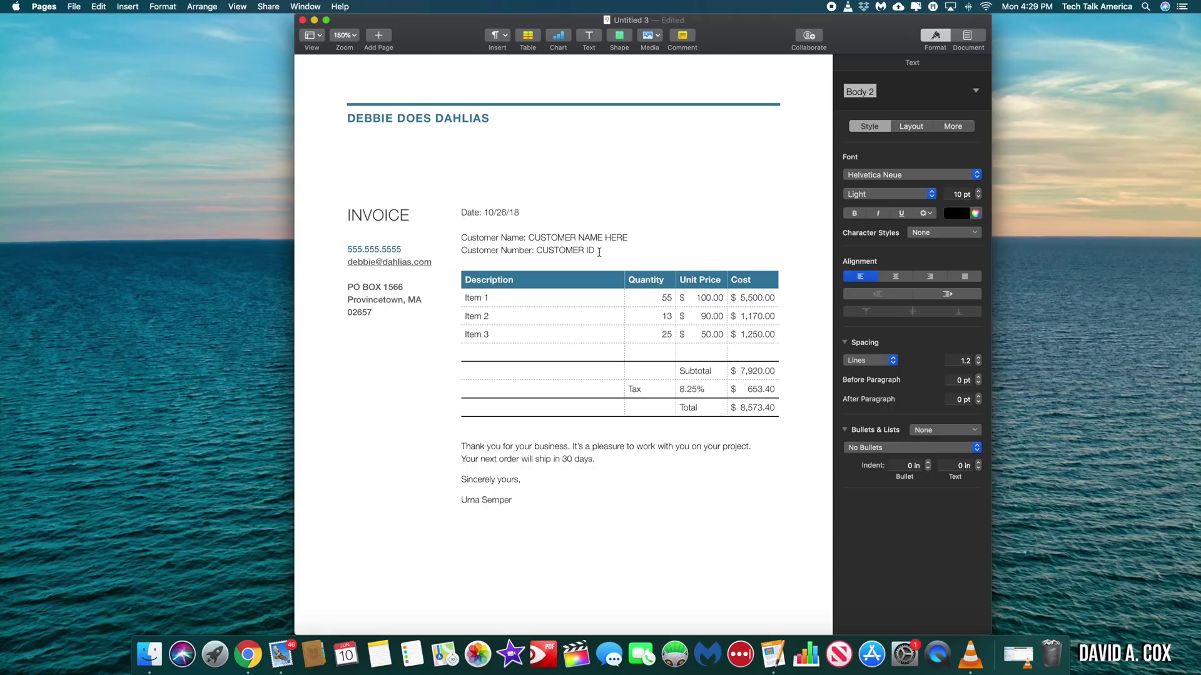
- Define both CUSTOMER ID and CUSTOMER NAME HERE as placeholder text
left_click_drag(576, 250, 539, 251)
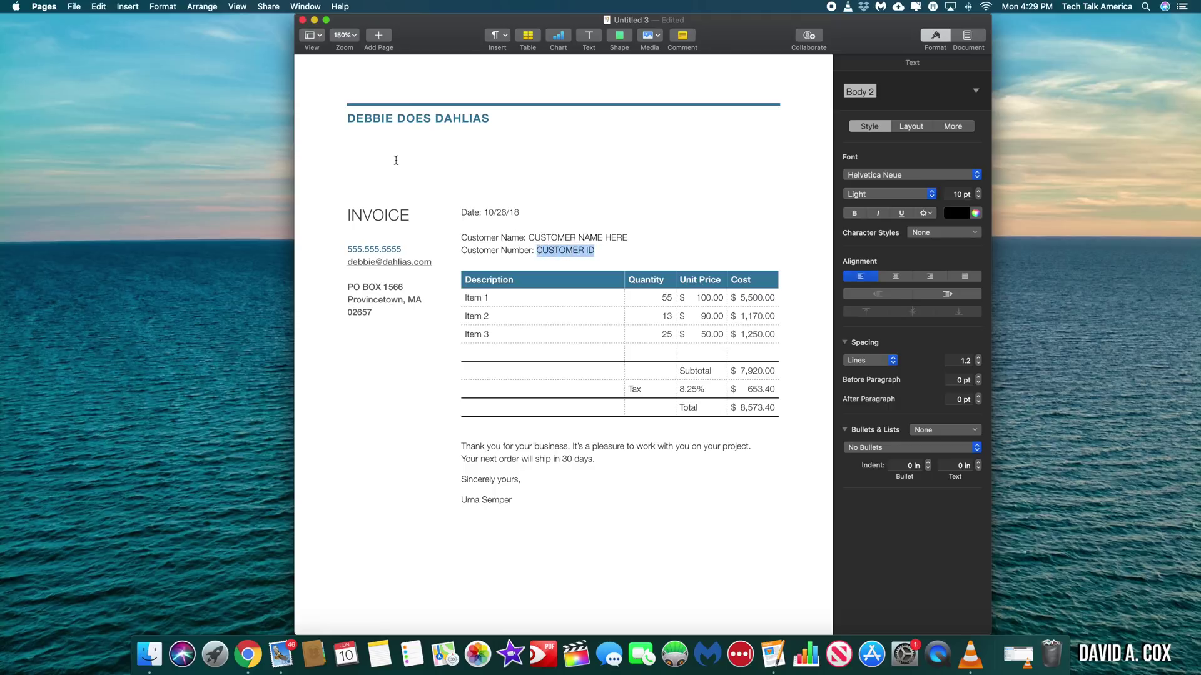
left_click(171, 6)
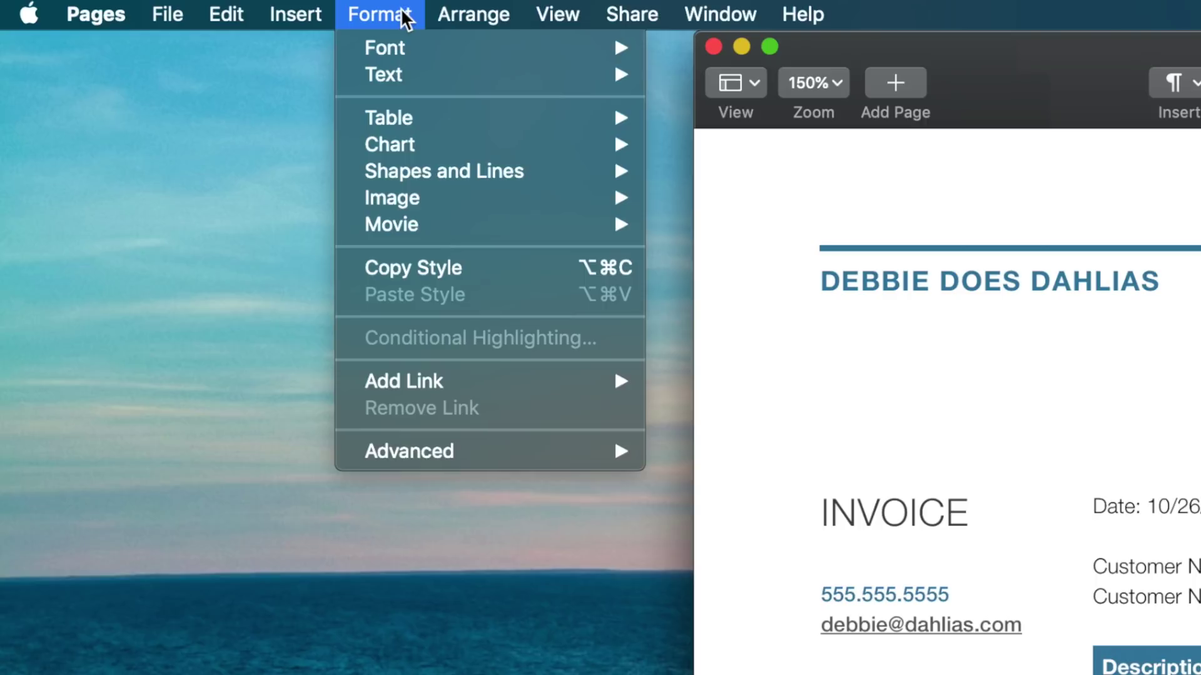
mouse_move(461, 458)
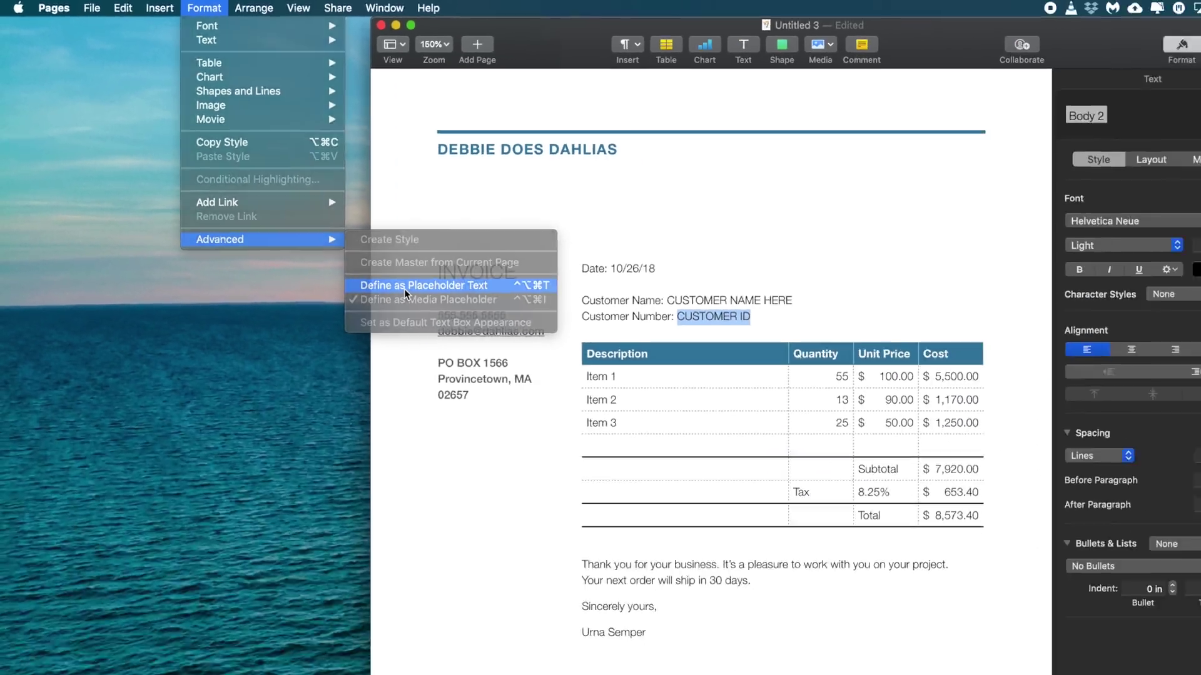
left_click(404, 285)
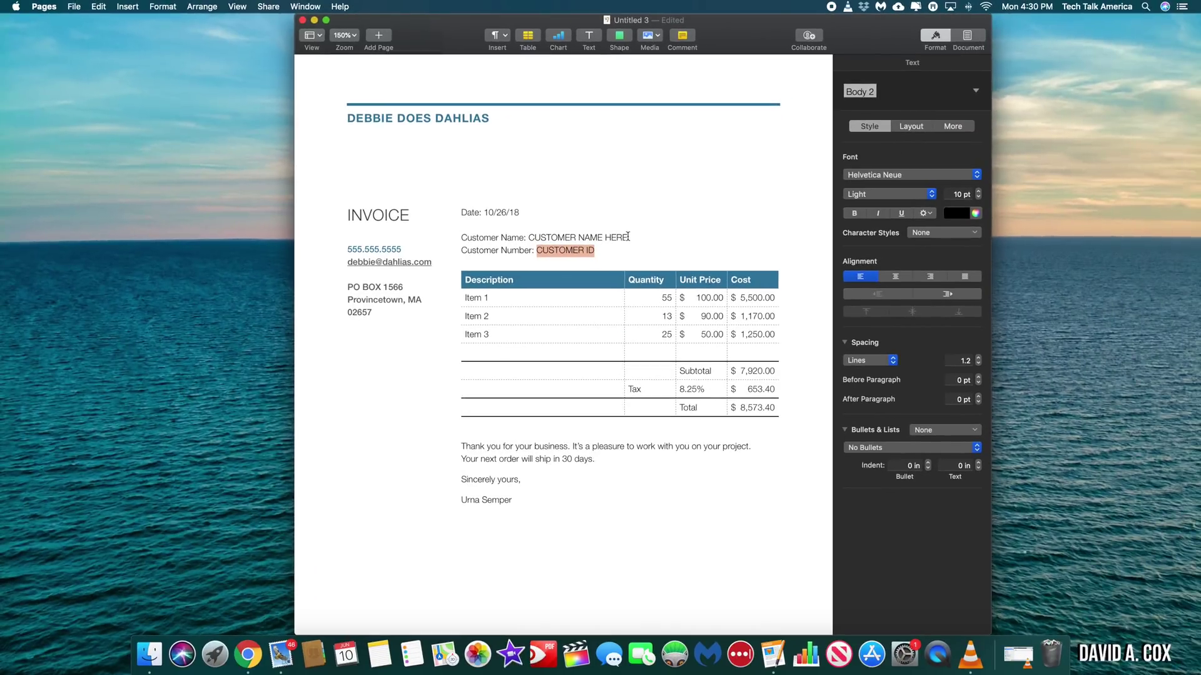
left_click_drag(628, 237, 548, 236)
left_click(176, 6)
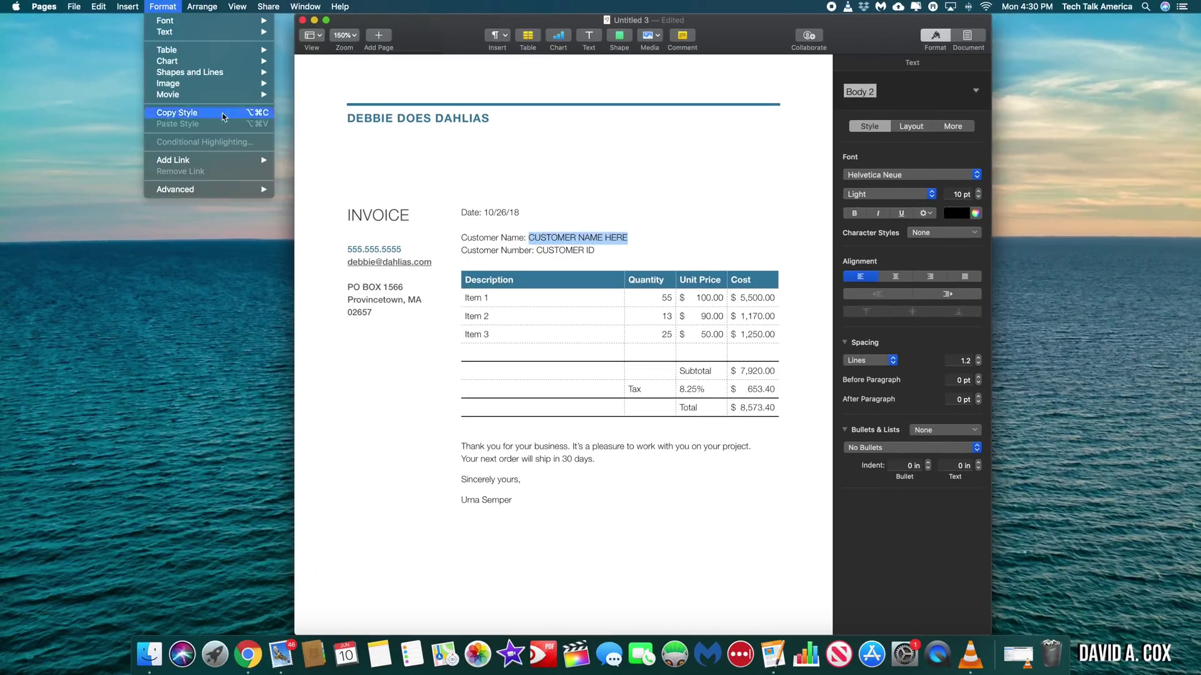
mouse_move(214, 189)
left_click(326, 227)
left_click(74, 7)
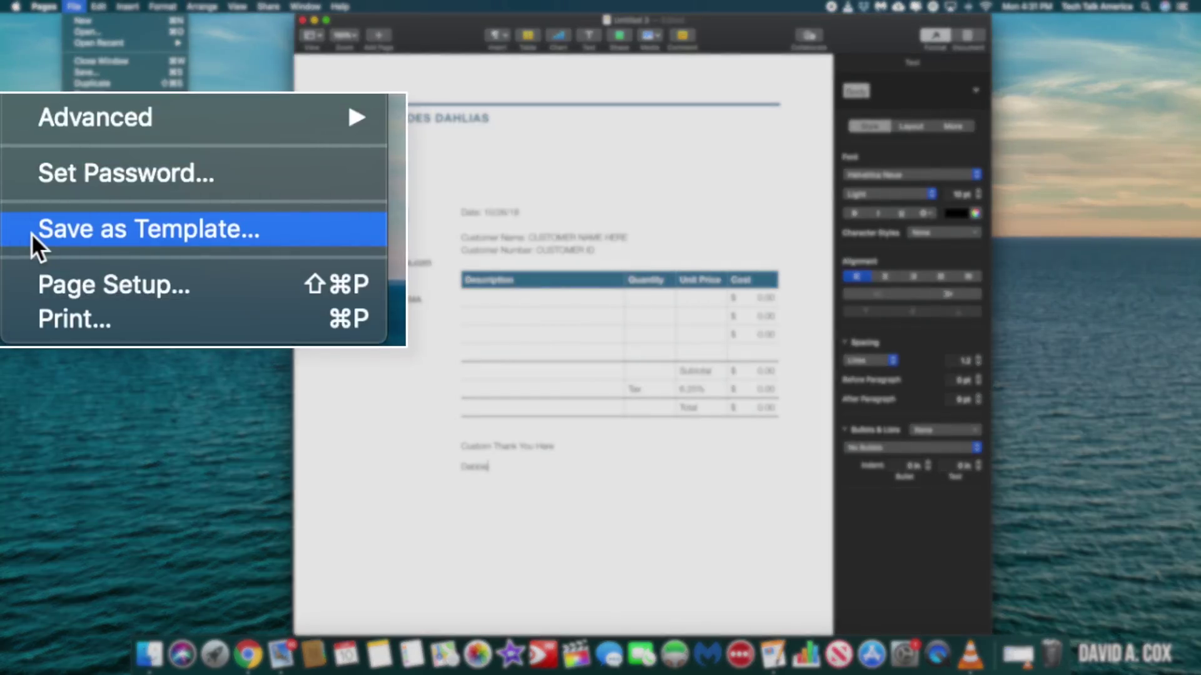
- Save the Debbie Does Dahlias invoice as a custom template in the template chooser
left_click(217, 226)
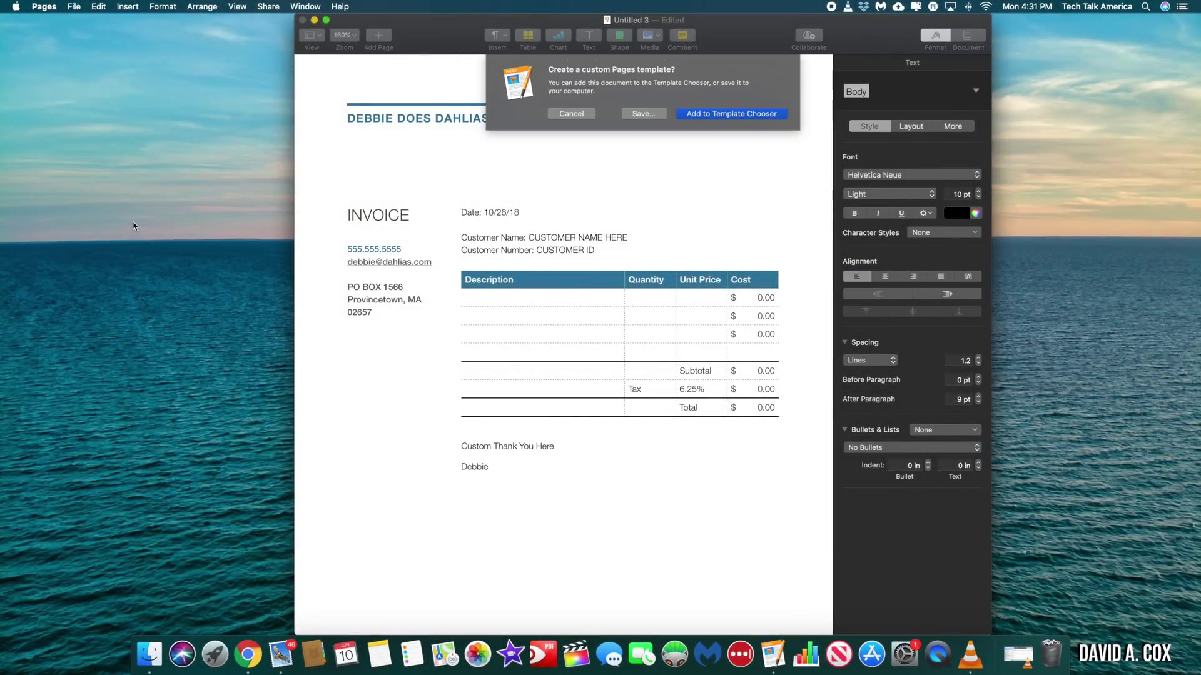
key("Return")
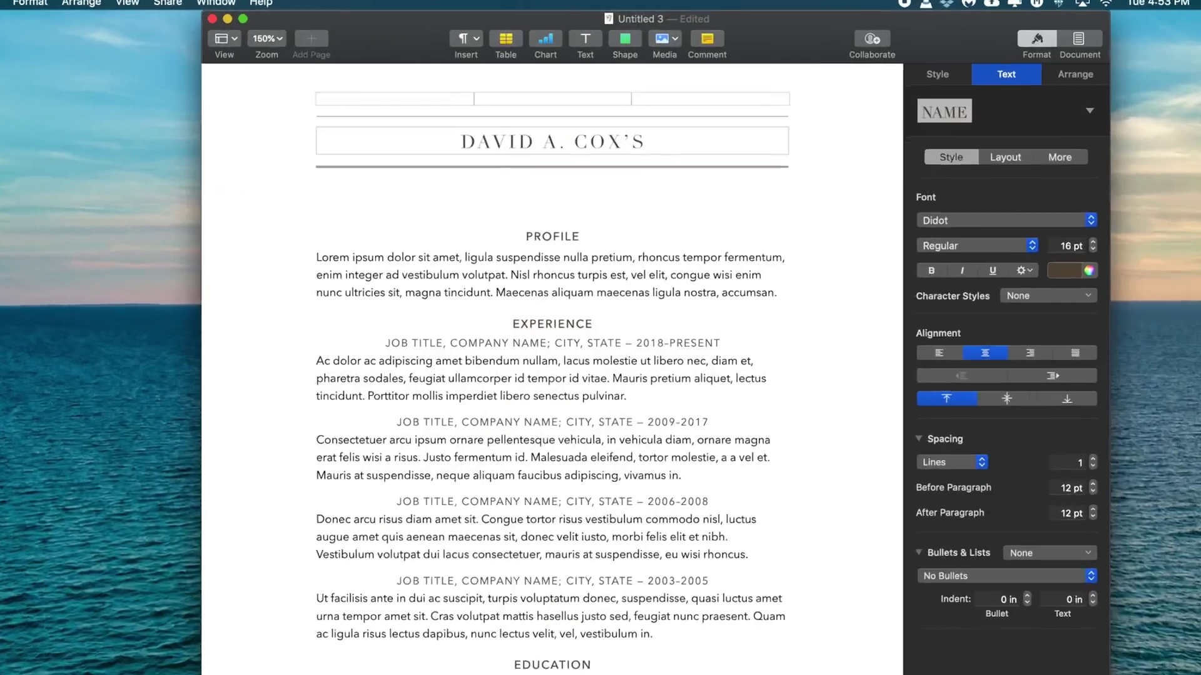
- Type 'RE' after the owner's name in the résumé's title heading
type("R")
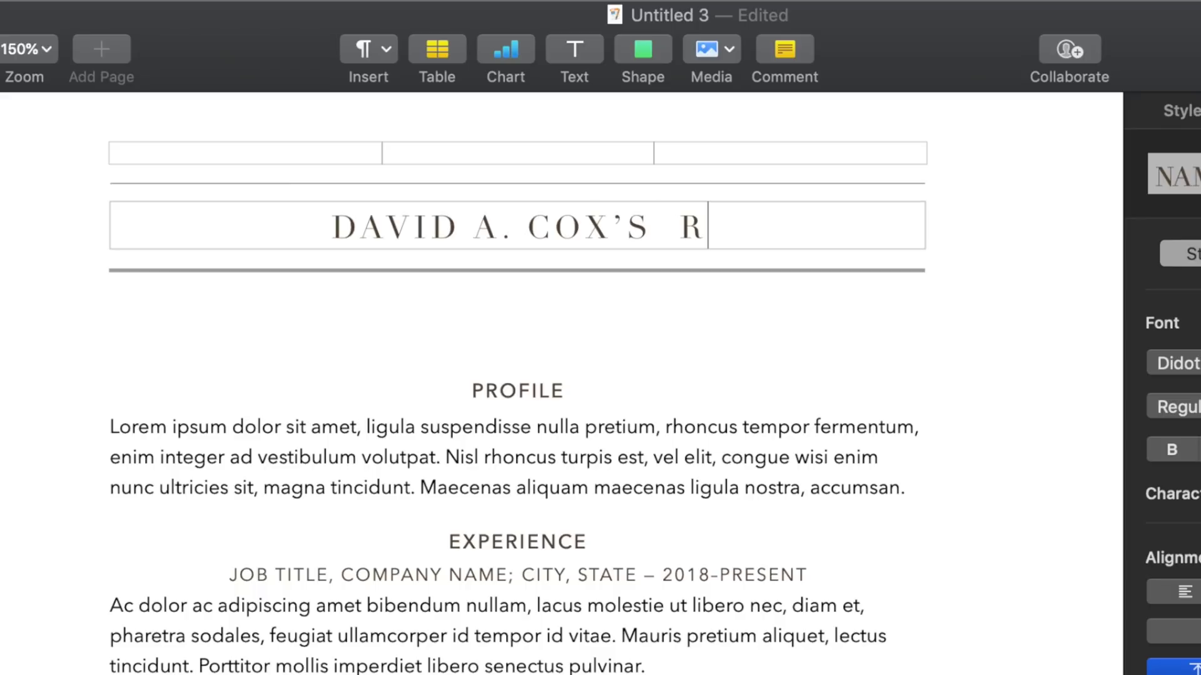
type("E")
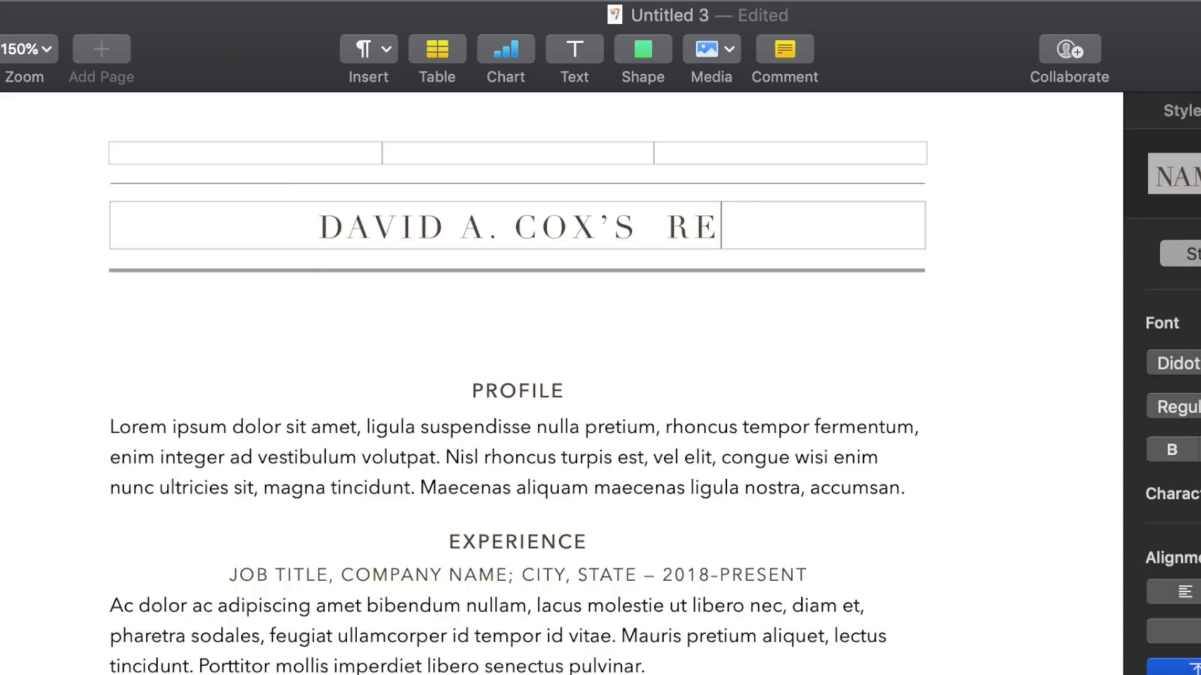